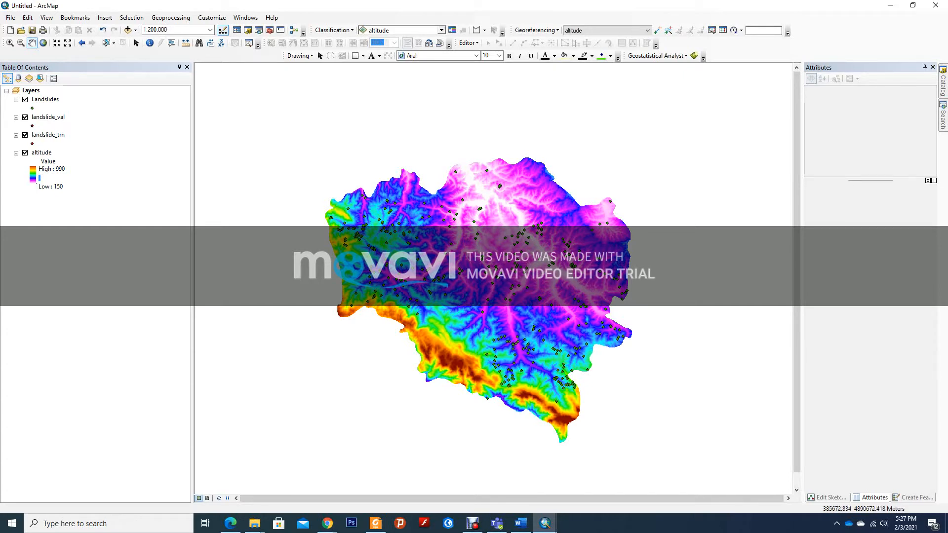
Step: View the second map document containing the slope, soil, geology and other conditioning factor layers
{"action": "mouse_move", "coordinate": [545, 523]}
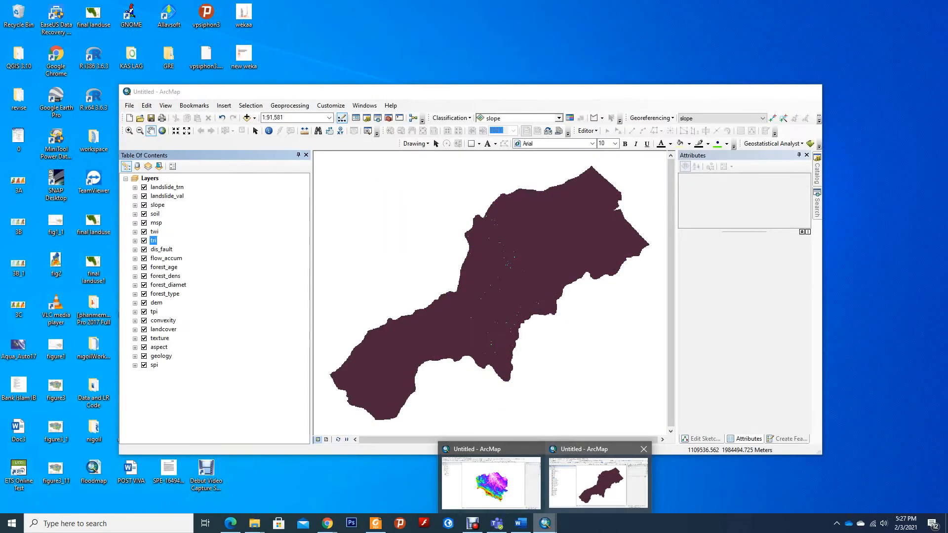
{"action": "left_click", "coordinate": [598, 483]}
{"action": "left_click", "coordinate": [787, 91]}
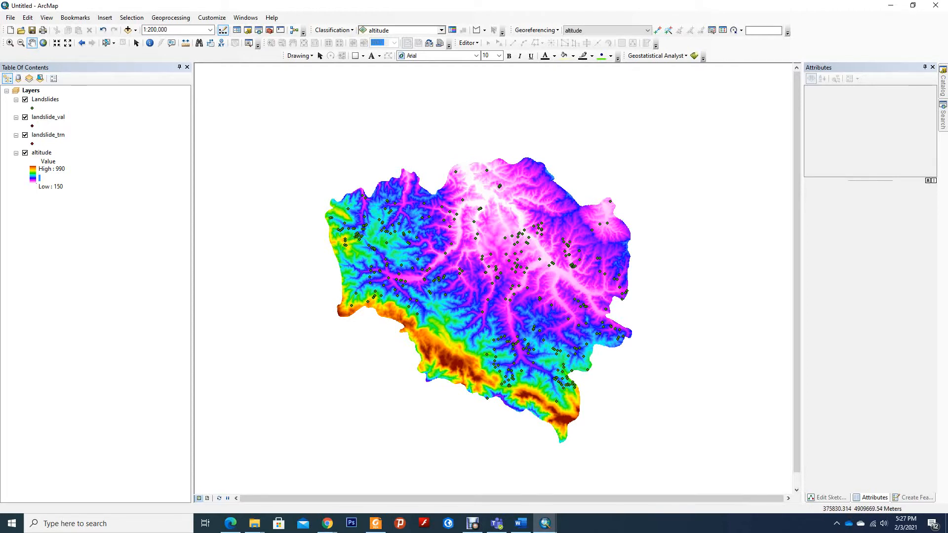
{"action": "left_click", "coordinate": [545, 524]}
{"action": "left_click", "coordinate": [598, 483]}
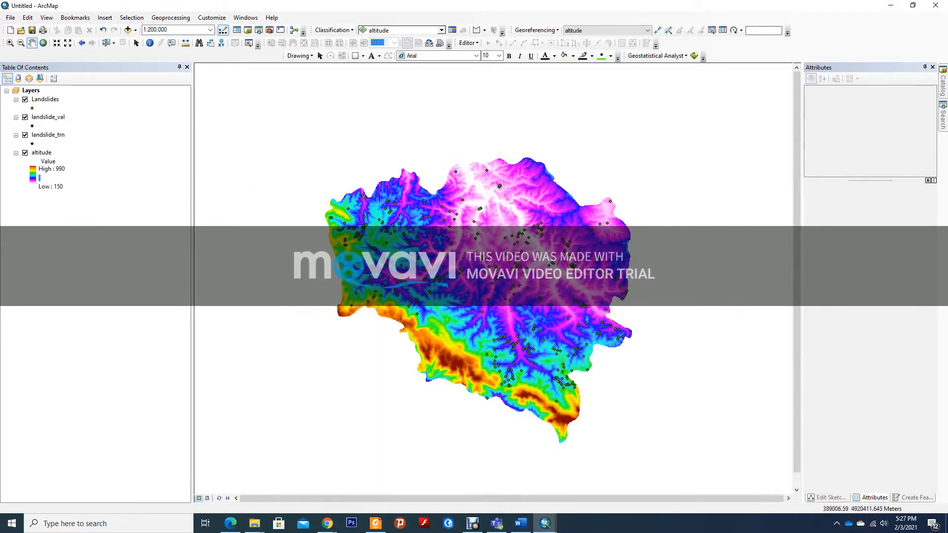
Step: Hide the landslide_trn, landslide_val and altitude layers so only the Landslides points are displayed
{"action": "left_click", "coordinate": [24, 135]}
{"action": "left_click", "coordinate": [25, 117]}
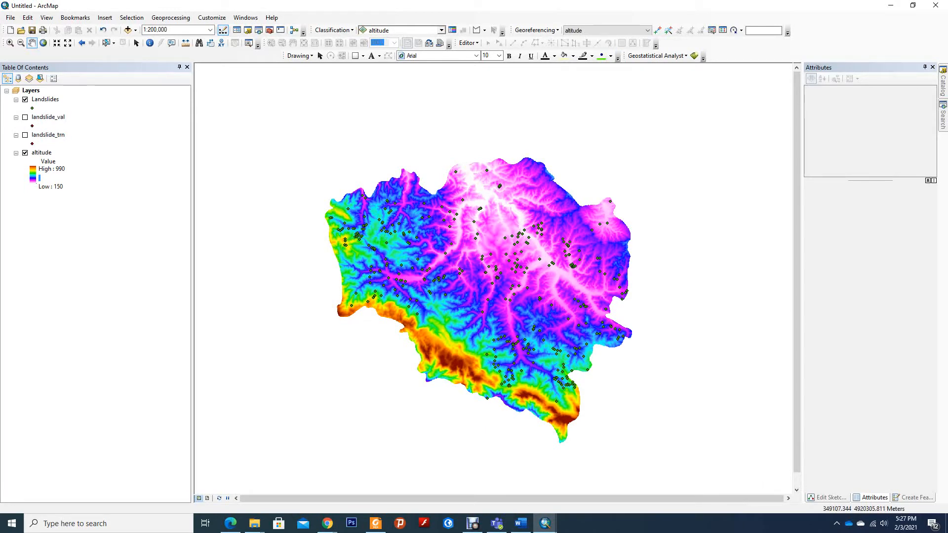
{"action": "left_click", "coordinate": [24, 152]}
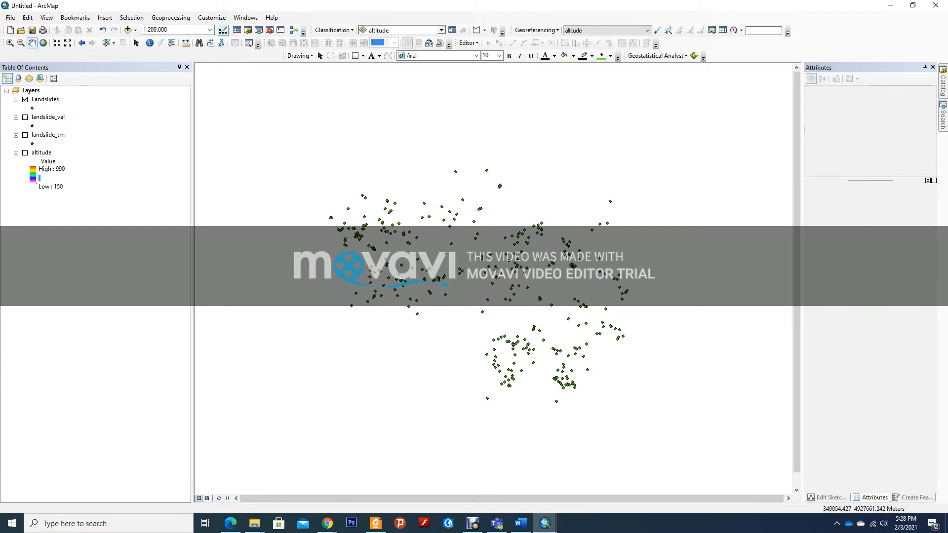
Step: Open the attribute table of the Landslides layer and look through its records
{"action": "left_click", "coordinate": [45, 99]}
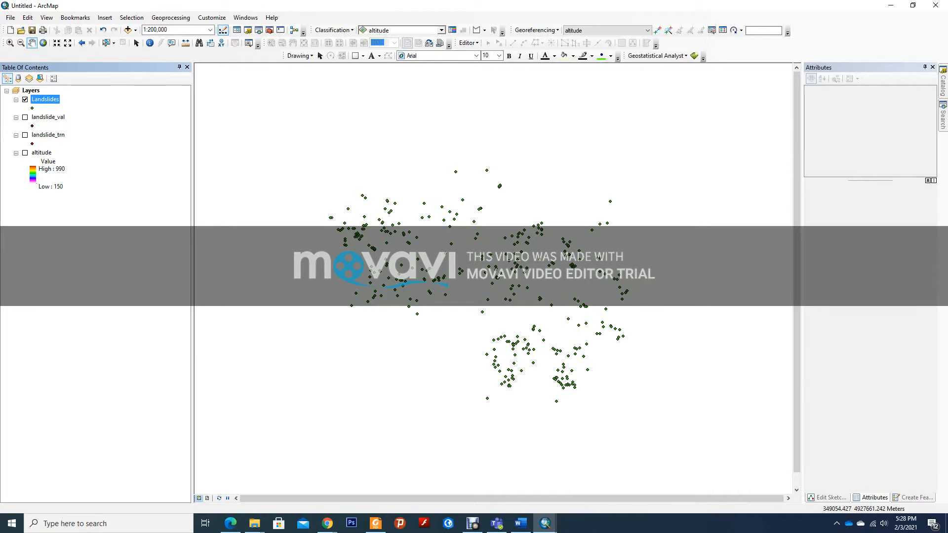
{"action": "right_click", "coordinate": [48, 99]}
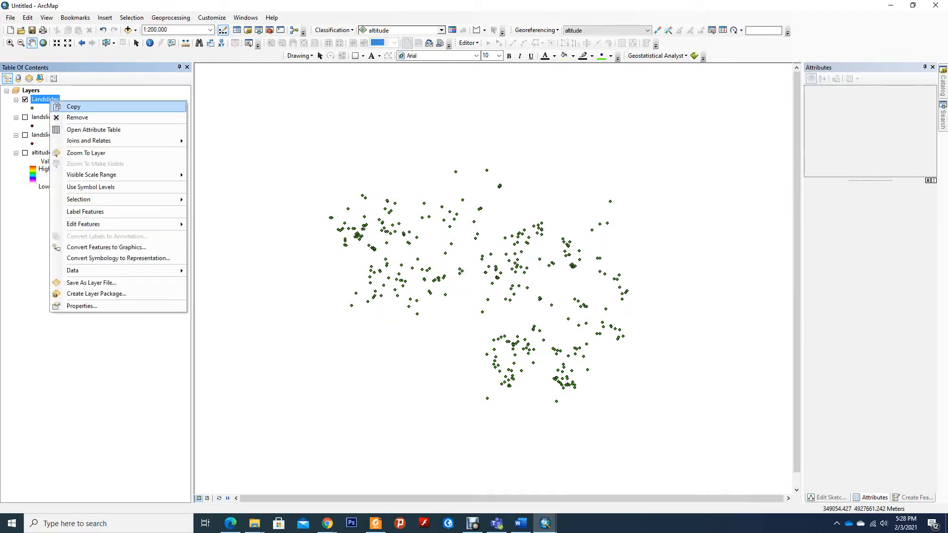
{"action": "left_click", "coordinate": [84, 130]}
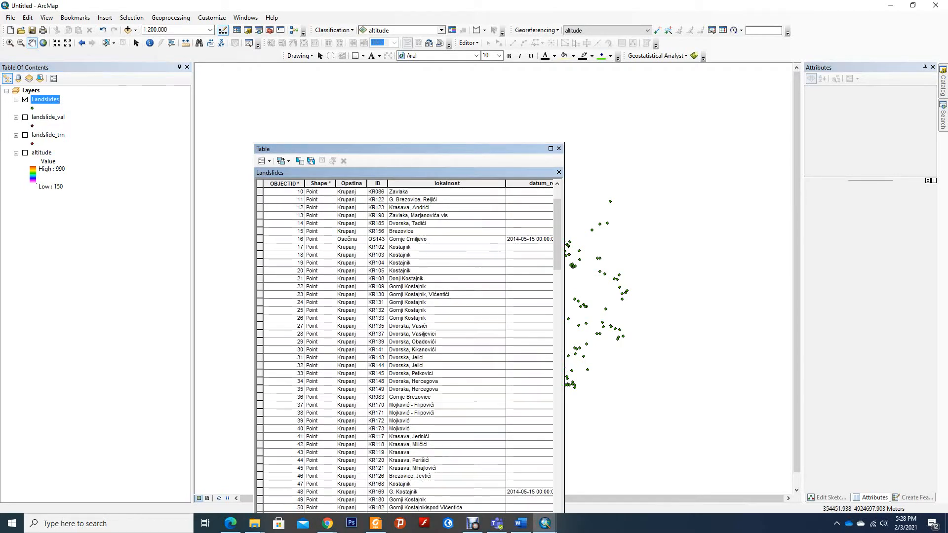
{"action": "scroll", "coordinate": [405, 346], "scroll_direction": "down", "scroll_amount": 4}
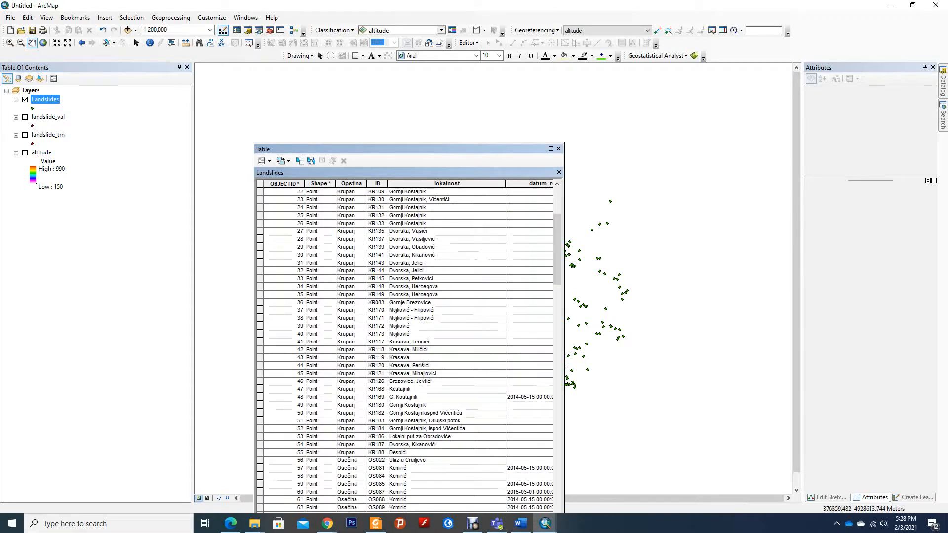
{"action": "left_click_drag", "start_coordinate": [424, 149], "coordinate": [432, 9]}
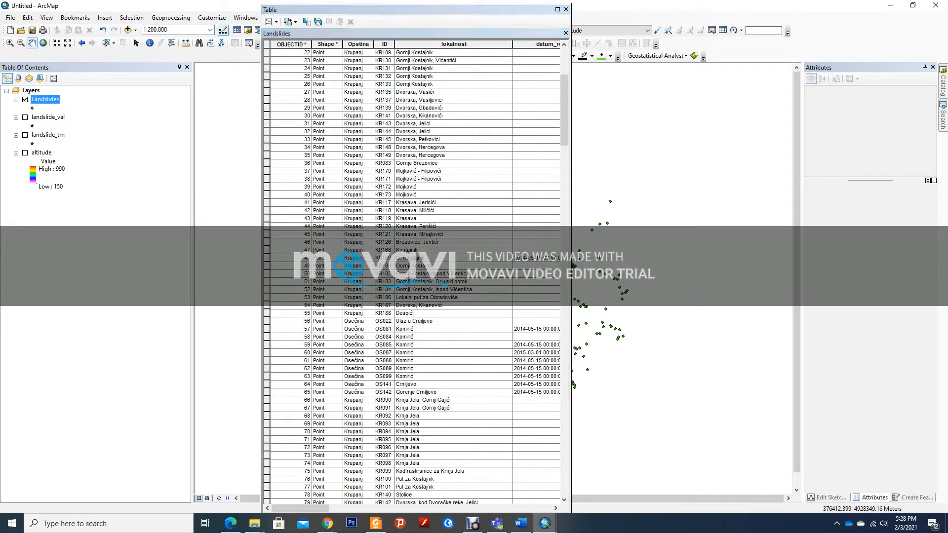
{"action": "left_click_drag", "start_coordinate": [431, 5], "coordinate": [410, 11]}
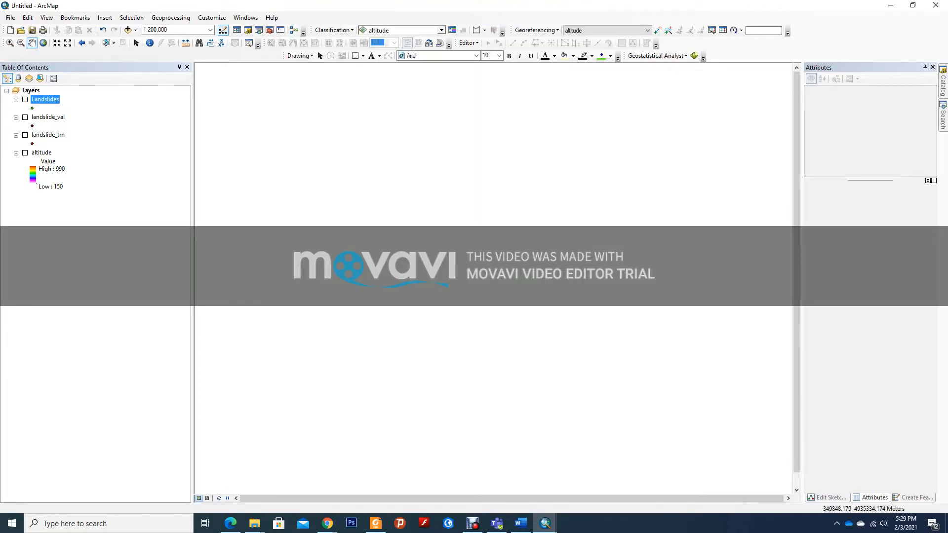
Step: Display the landslide_val and landslide_trn layers and check the record count in landslide_trn's attribute table
{"action": "left_click", "coordinate": [24, 117]}
{"action": "left_click", "coordinate": [25, 135]}
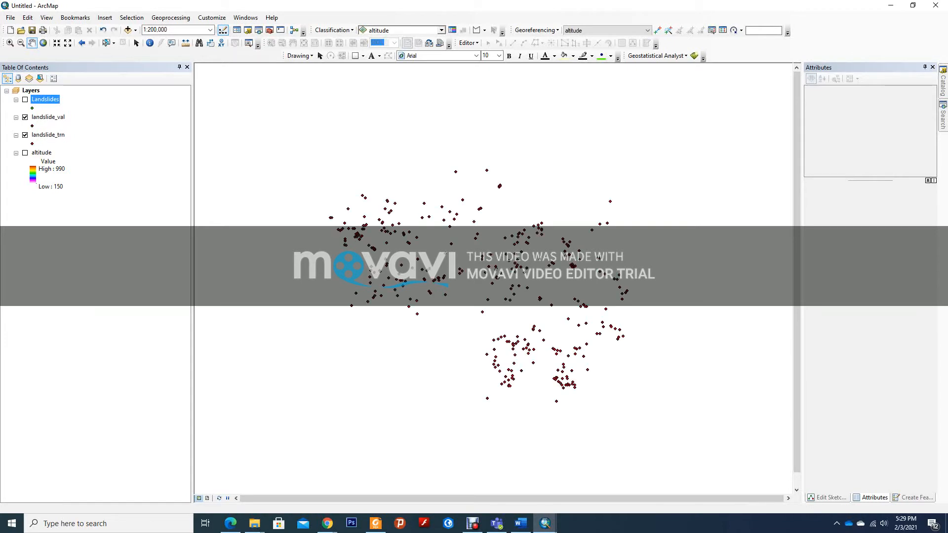
{"action": "left_click", "coordinate": [48, 134]}
{"action": "right_click", "coordinate": [48, 135]}
{"action": "left_click", "coordinate": [69, 162]}
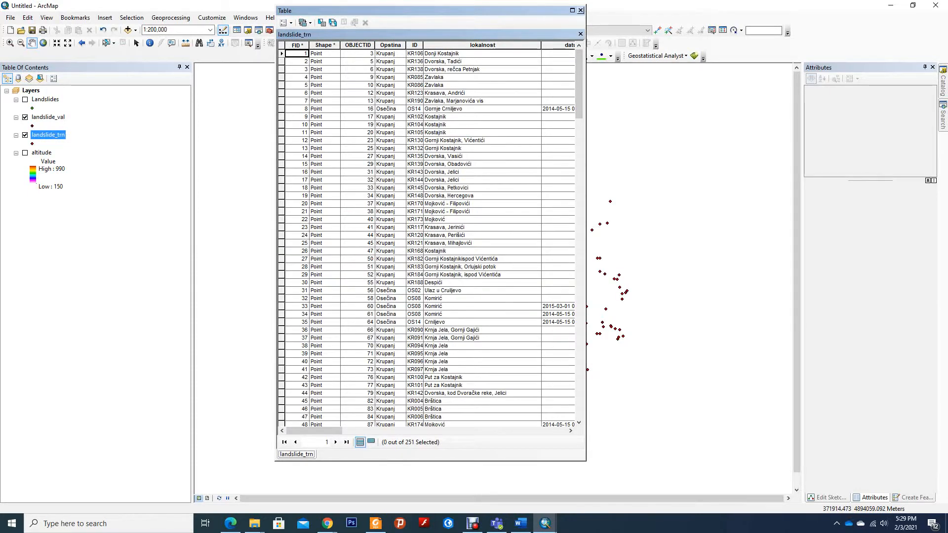
{"action": "left_click", "coordinate": [580, 10]}
Step: Check the record count in landslide_val's attribute table, closing the table when done
{"action": "left_click", "coordinate": [48, 117]}
{"action": "right_click", "coordinate": [48, 118]}
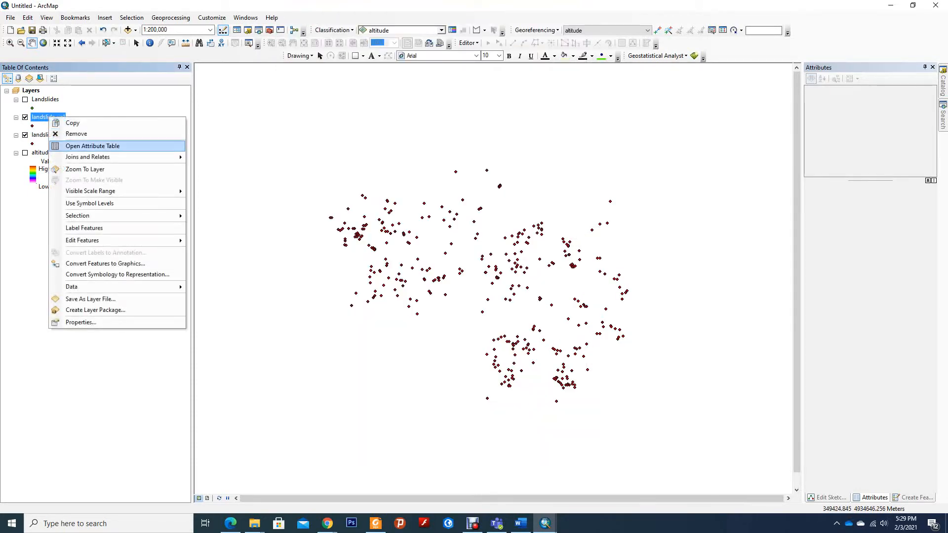
{"action": "left_click", "coordinate": [69, 145]}
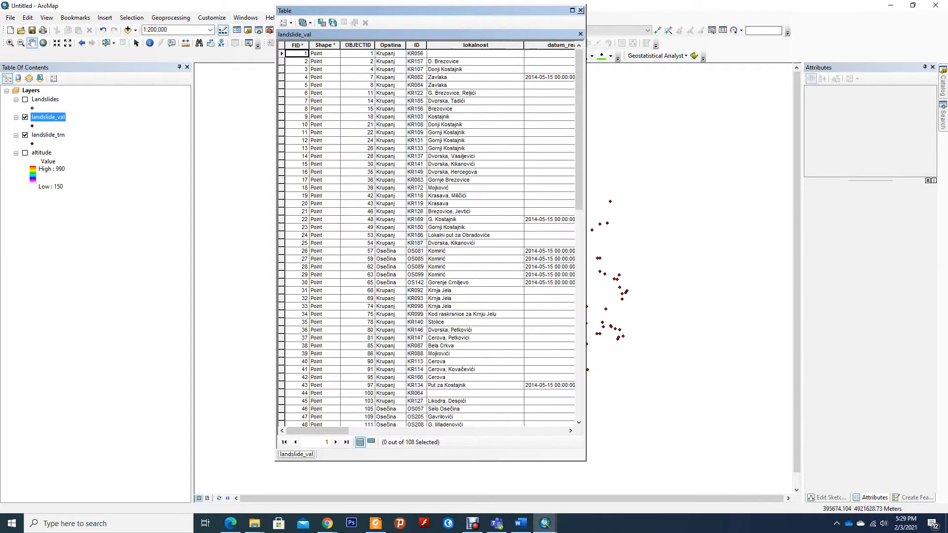
{"action": "left_click", "coordinate": [580, 10]}
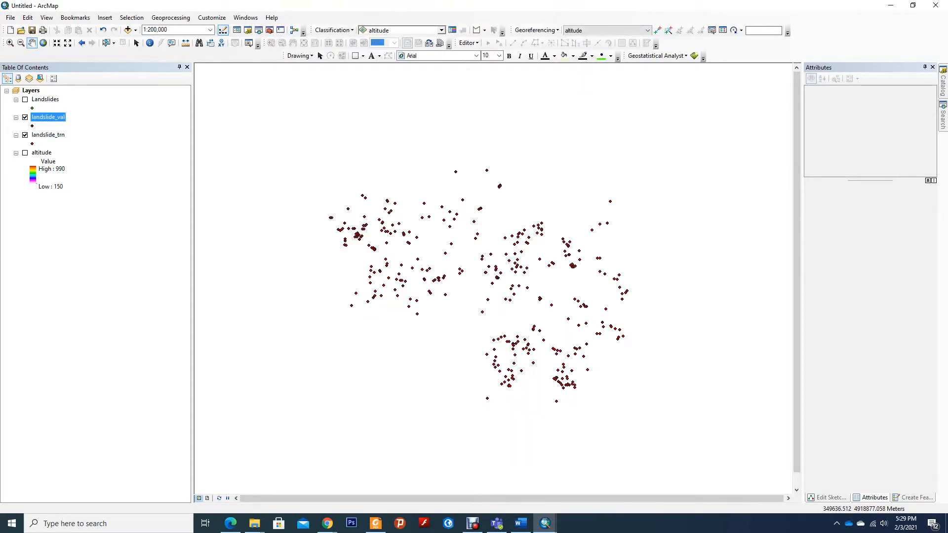
Step: Hide the landslide_trn and landslide_val points and display only the altitude raster
{"action": "left_click", "coordinate": [25, 135]}
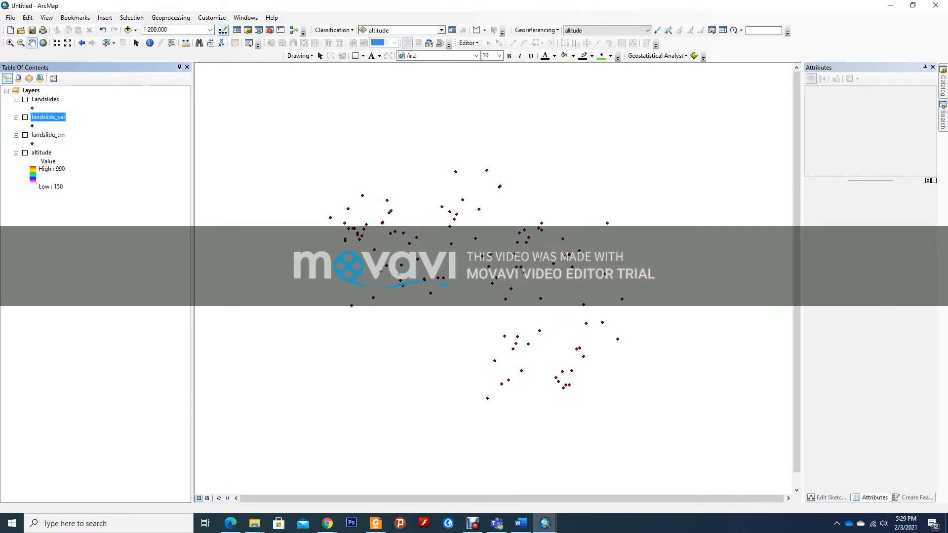
{"action": "left_click", "coordinate": [25, 152]}
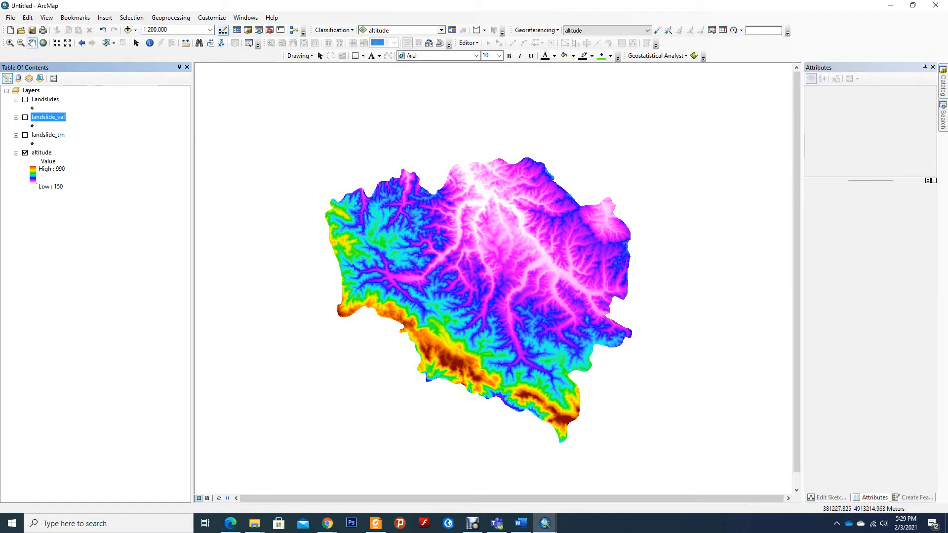
{"action": "left_click_drag", "start_coordinate": [478, 300], "coordinate": [457, 274]}
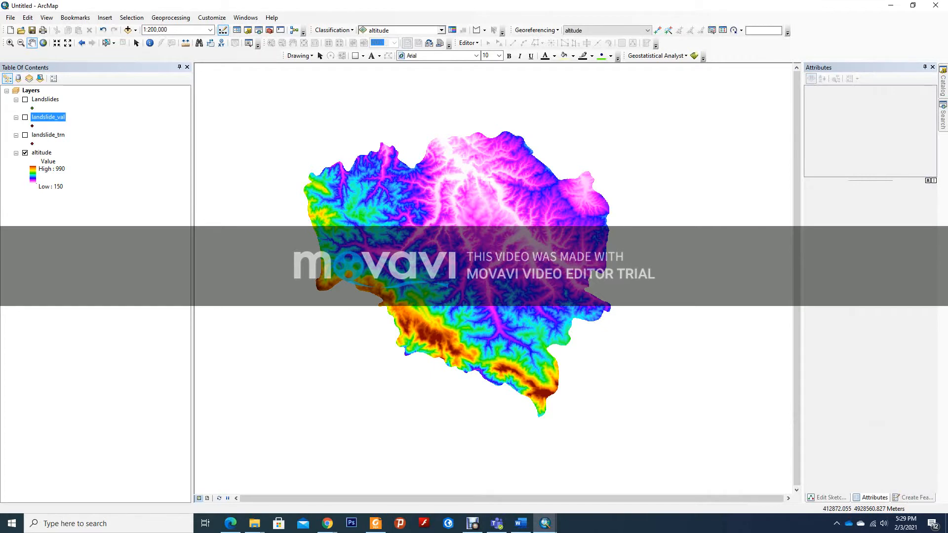
Step: Bring up the Catalog and check the WEKA Training folder's contents through the Add Data browser
{"action": "mouse_move", "coordinate": [942, 80]}
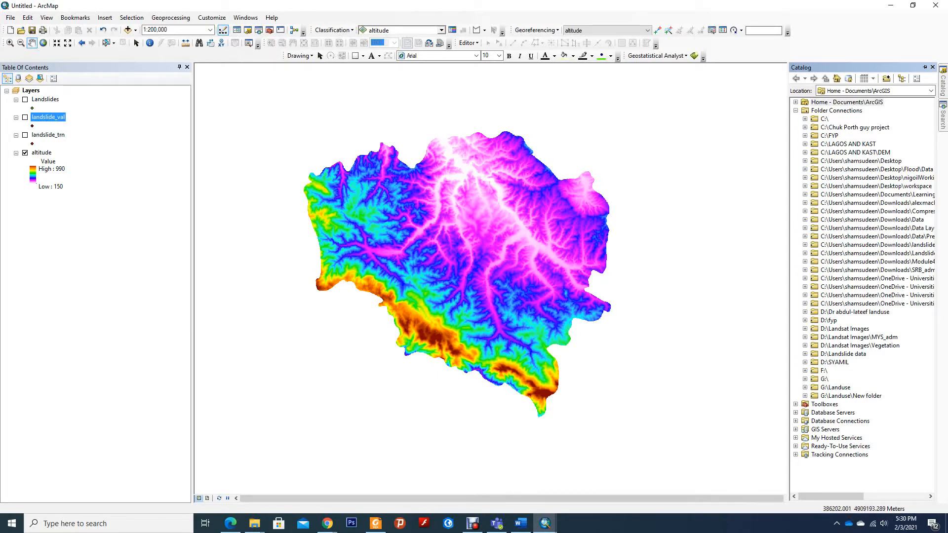
{"action": "left_click", "coordinate": [128, 29]}
{"action": "left_click", "coordinate": [488, 196]}
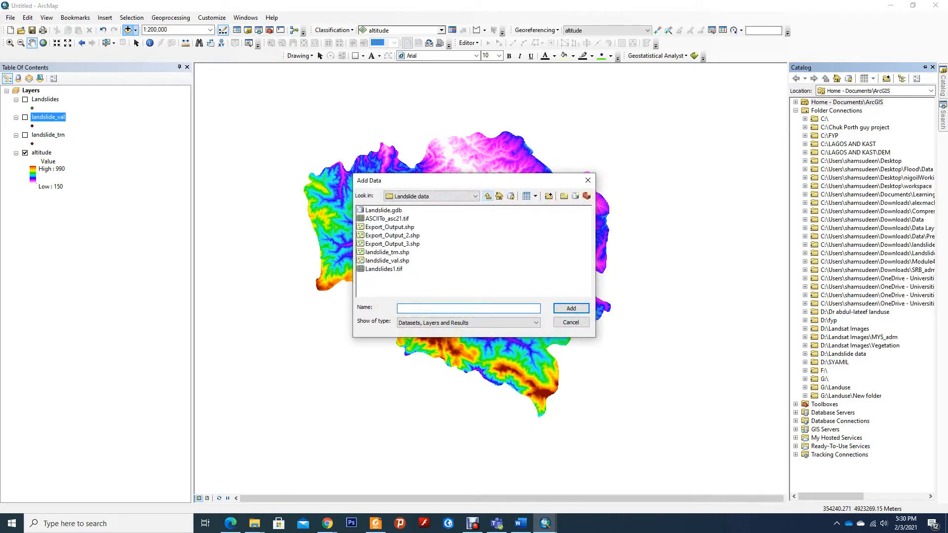
{"action": "left_click", "coordinate": [488, 196]}
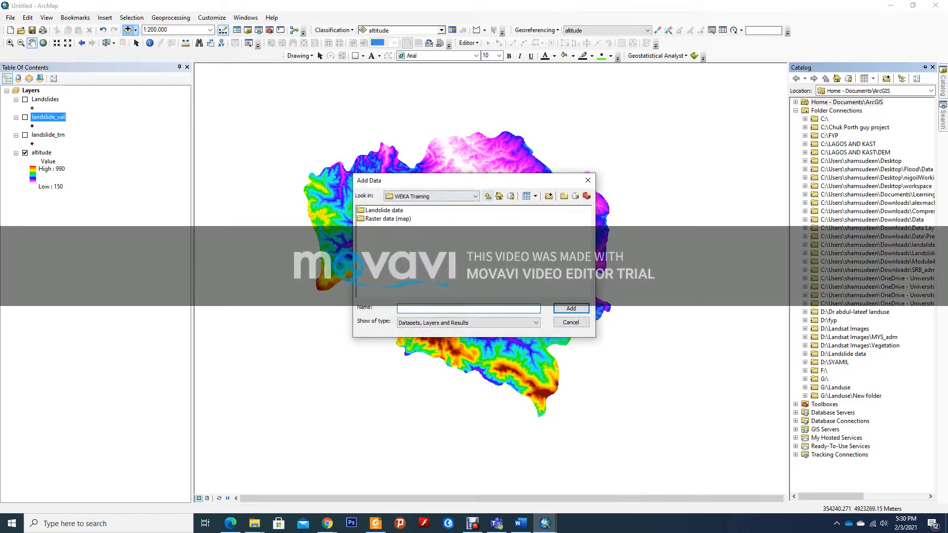
{"action": "left_click", "coordinate": [384, 210]}
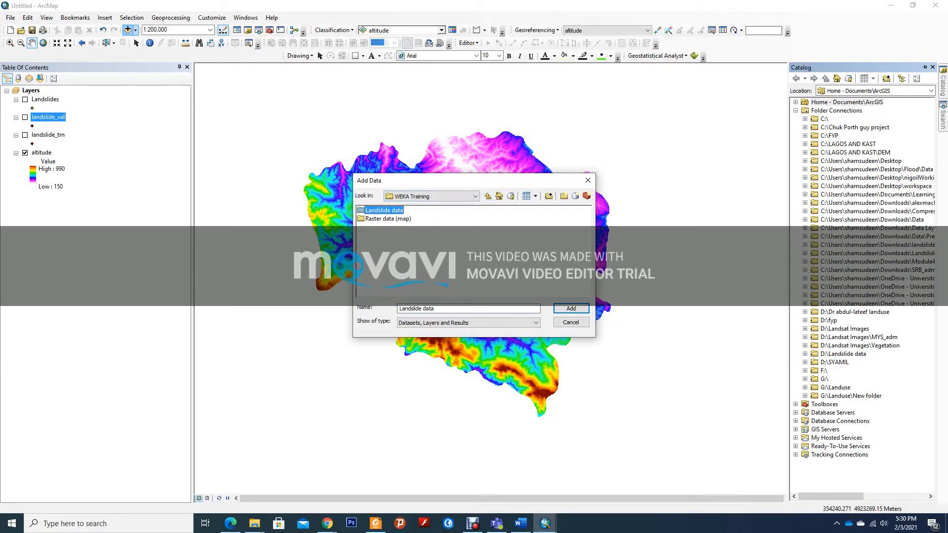
{"action": "left_click", "coordinate": [588, 180]}
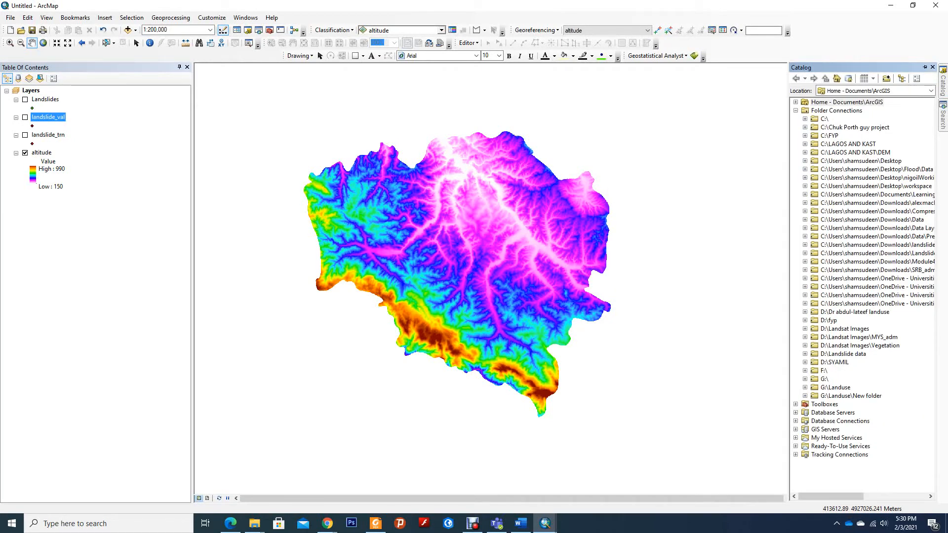
Step: Start a new shapefile in the Landslide data folder under C:\WEKA Training
{"action": "left_click", "coordinate": [805, 118]}
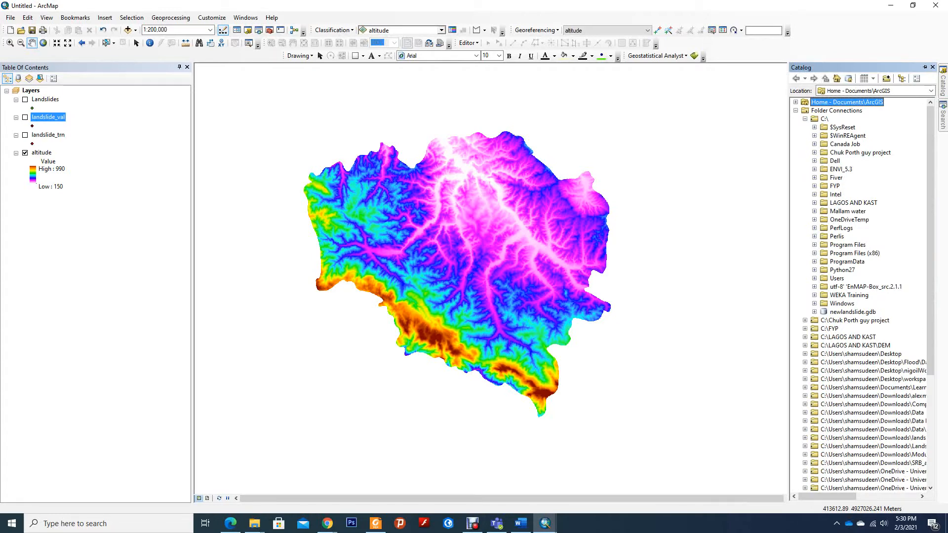
{"action": "left_click", "coordinate": [814, 295]}
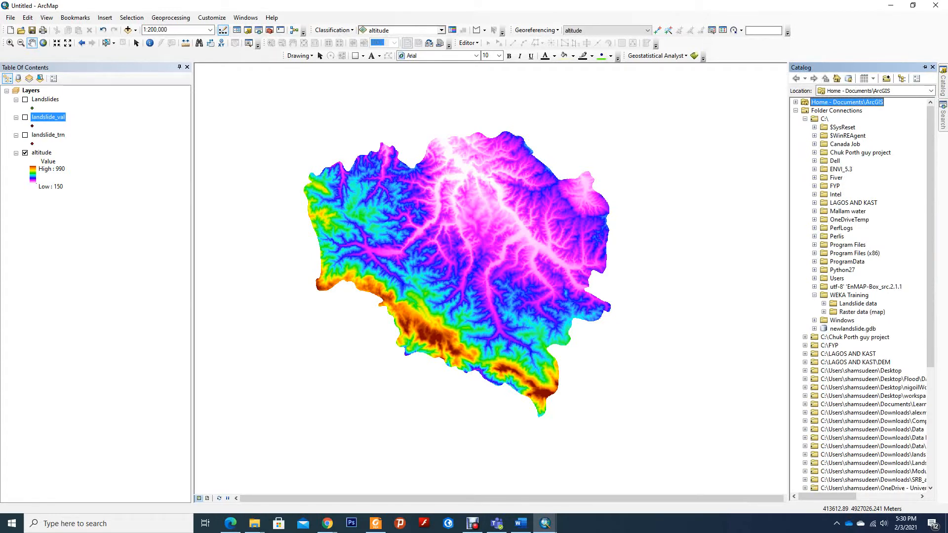
{"action": "left_click", "coordinate": [858, 303]}
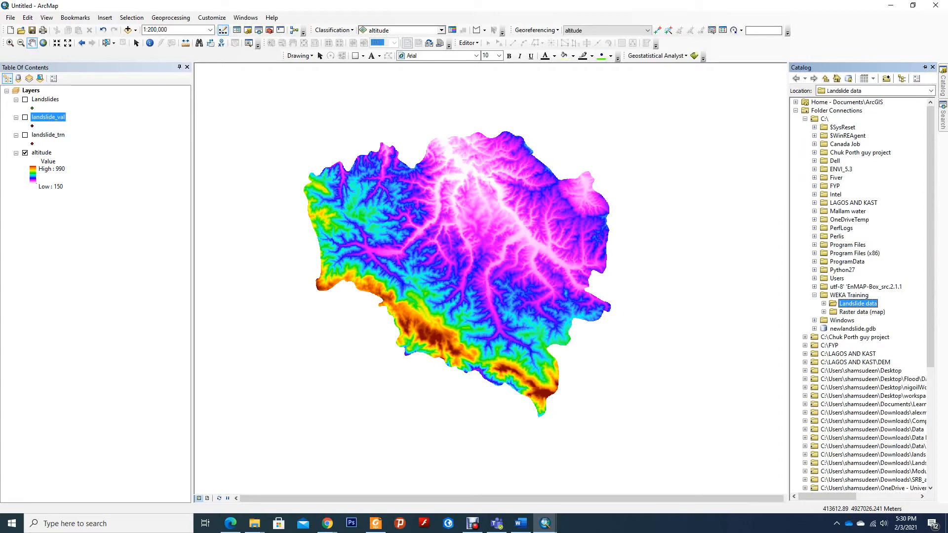
{"action": "right_click", "coordinate": [852, 303]}
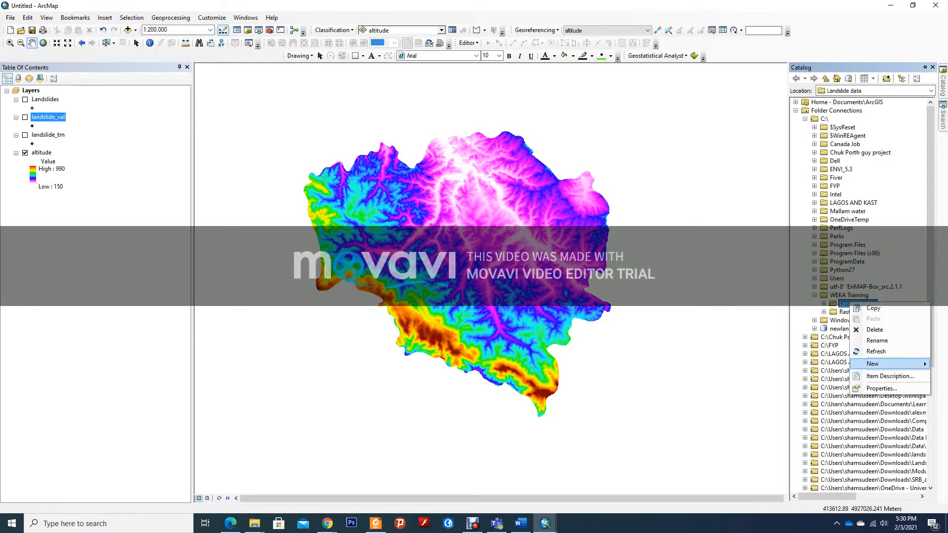
{"action": "mouse_move", "coordinate": [889, 363]}
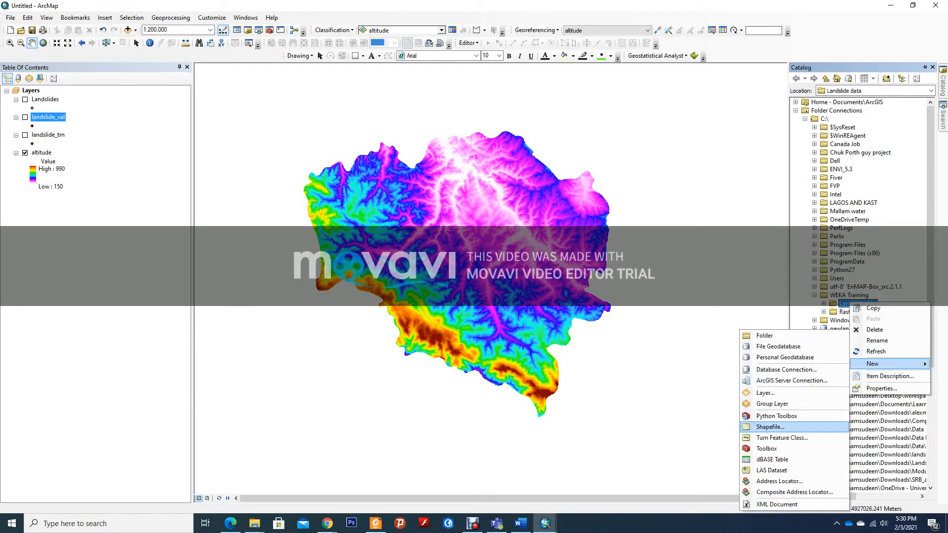
{"action": "left_click", "coordinate": [770, 427]}
Step: Set the new shapefile's feature type to Polygon and enter a name beginning with NO
{"action": "left_click", "coordinate": [500, 188]}
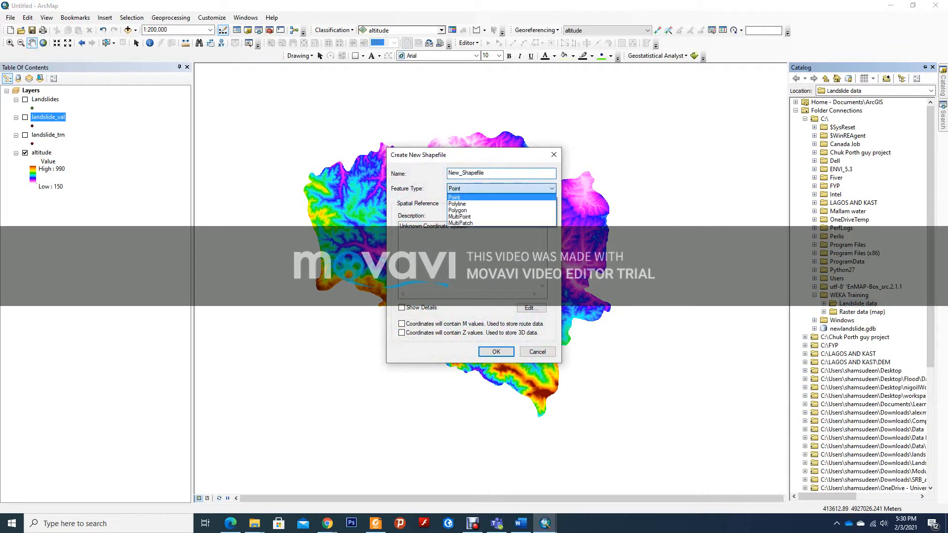
{"action": "left_click", "coordinate": [501, 210]}
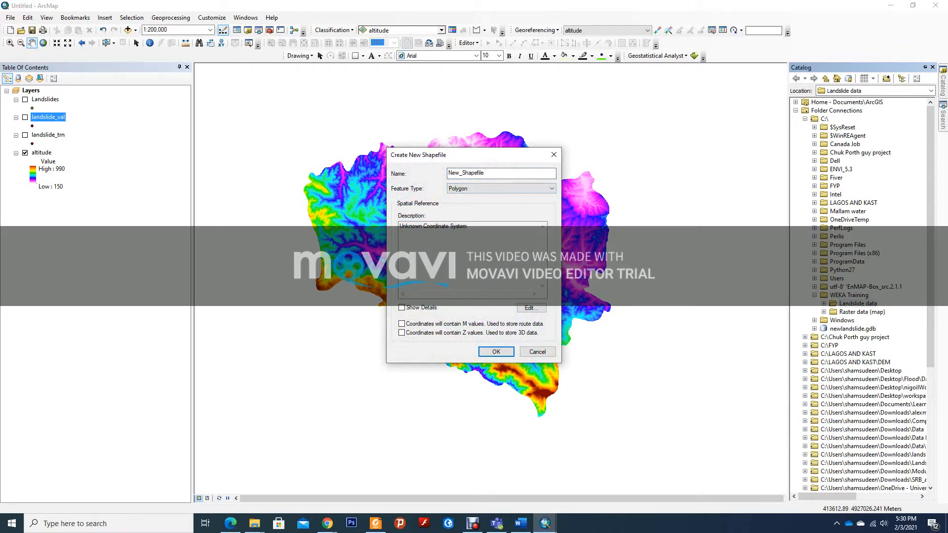
{"action": "left_click_drag", "start_coordinate": [486, 173], "coordinate": [447, 172]}
{"action": "type", "text": "nO"}
{"action": "key", "text": "BackSpace"}
{"action": "type", "text": "NO"}
Step: Import the new shapefile's coordinate system from landslide_trn.shp in the Landslide data folder and finish creating the Non_LS shapefile
{"action": "left_click", "coordinate": [531, 308]}
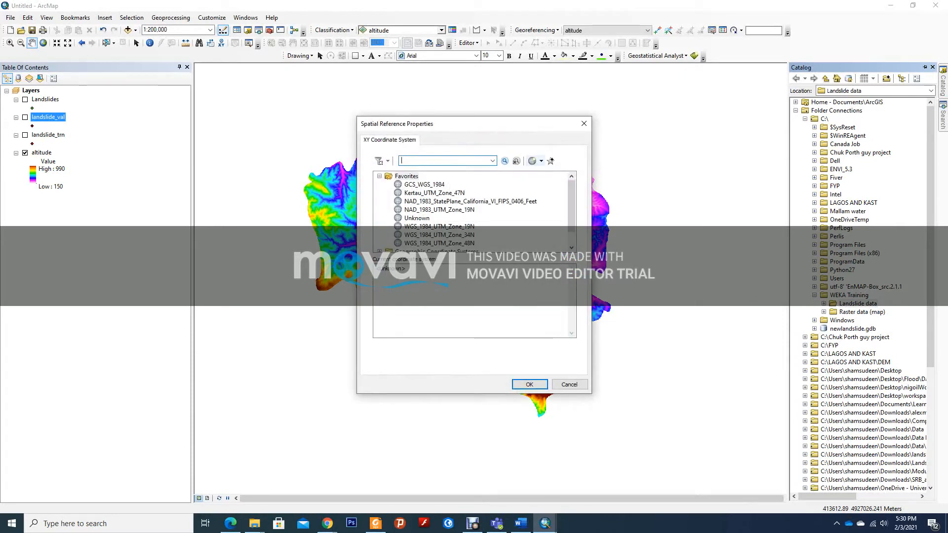
{"action": "left_click", "coordinate": [541, 161]}
{"action": "left_click", "coordinate": [549, 184]}
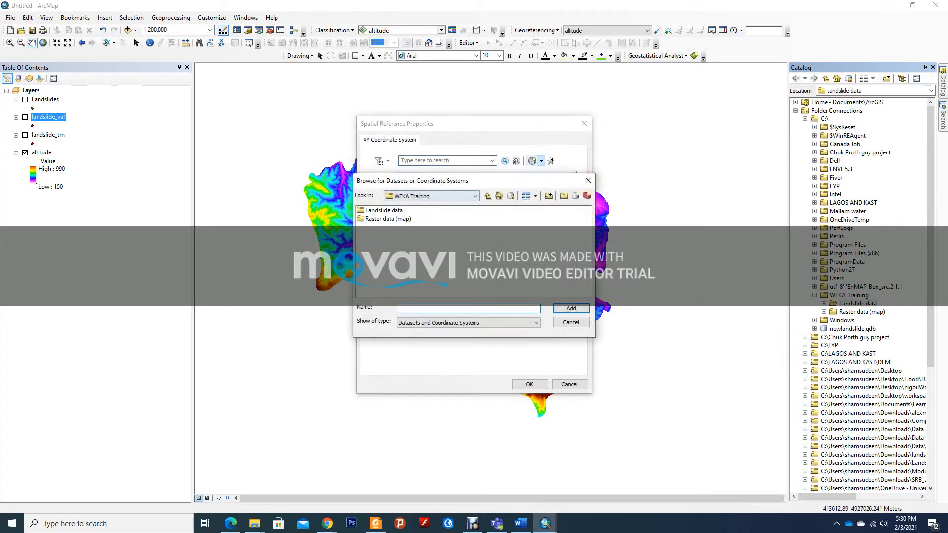
{"action": "double_click", "coordinate": [384, 210]}
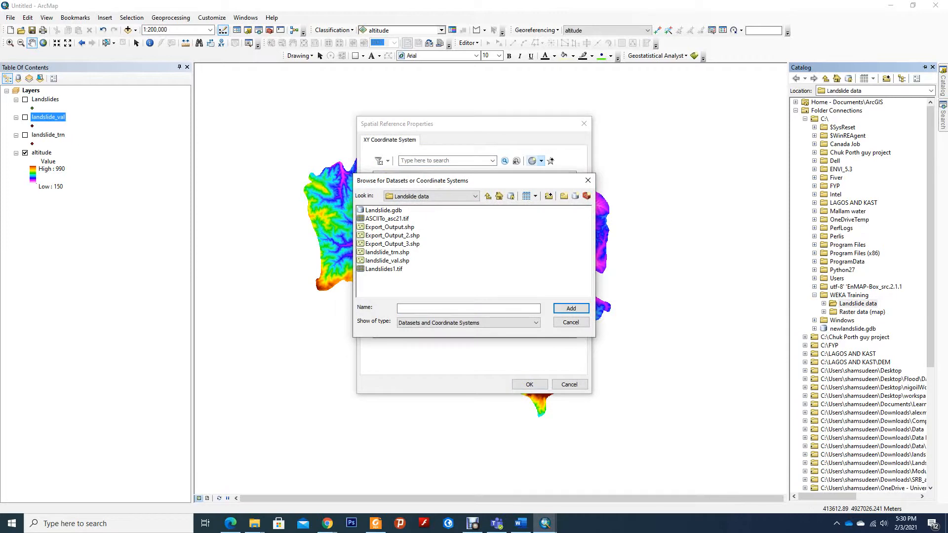
{"action": "left_click", "coordinate": [387, 252]}
{"action": "left_click", "coordinate": [570, 308]}
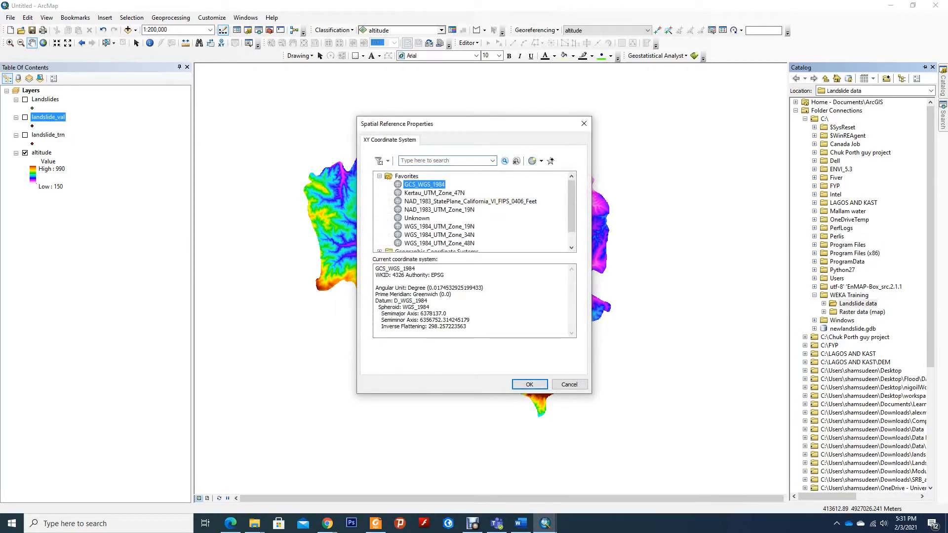
{"action": "left_click", "coordinate": [529, 385]}
{"action": "key", "text": "Return"}
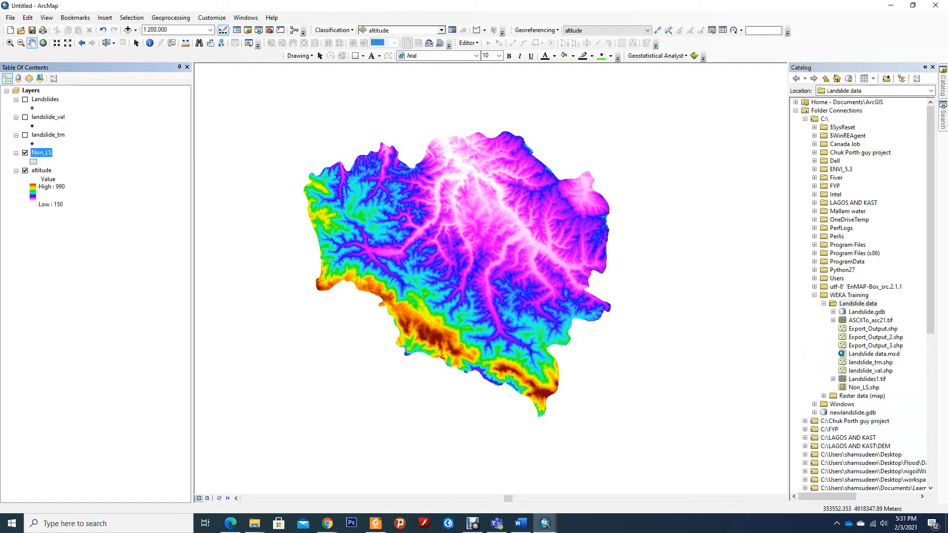
{"action": "left_click_drag", "start_coordinate": [457, 274], "coordinate": [474, 309]}
{"action": "scroll", "coordinate": [486, 275], "scroll_direction": "up", "scroll_amount": 2}
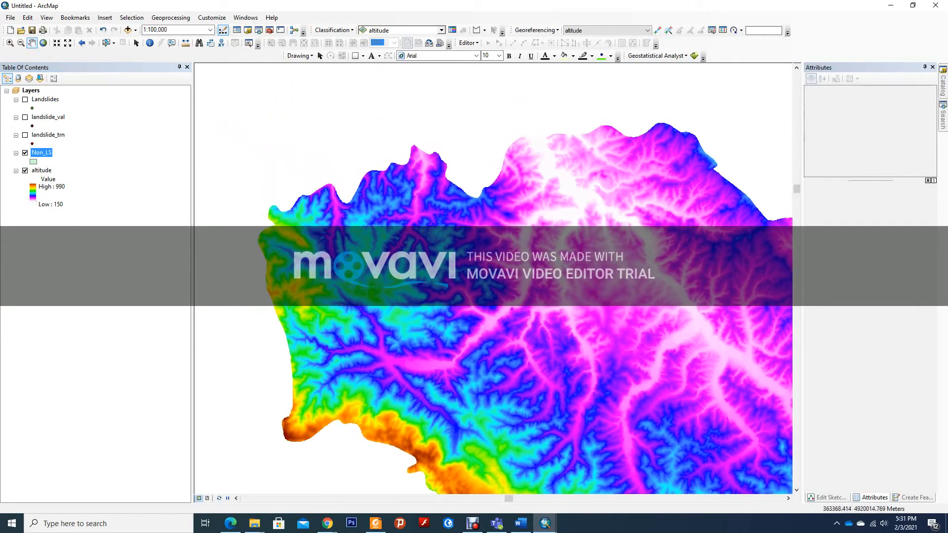
{"action": "left_click_drag", "start_coordinate": [494, 321], "coordinate": [438, 316]}
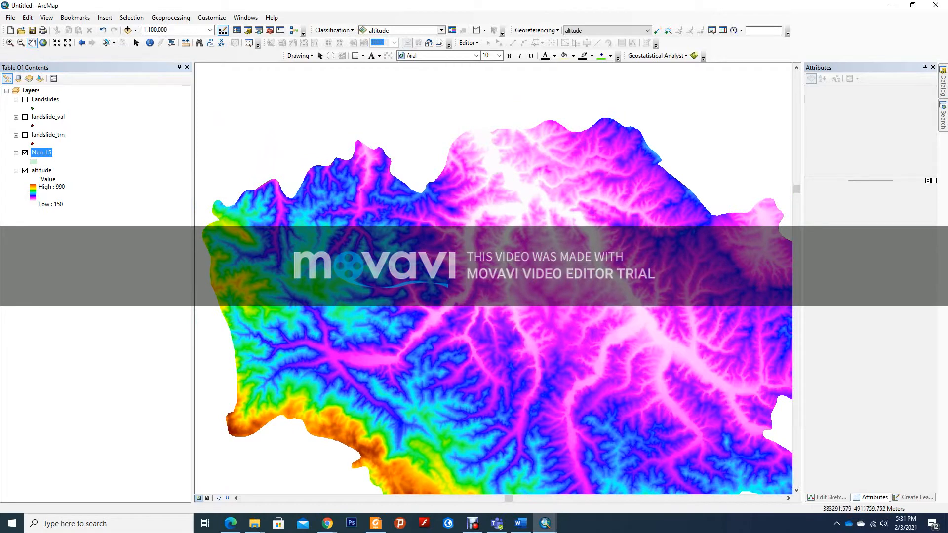
{"action": "left_click", "coordinate": [468, 43]}
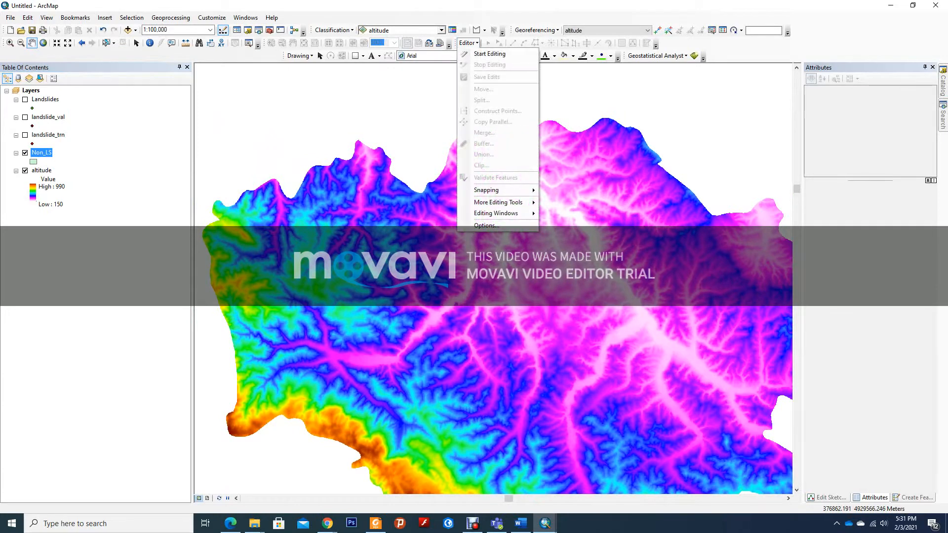
{"action": "left_click", "coordinate": [489, 54]}
{"action": "left_click", "coordinate": [468, 43]}
{"action": "left_click", "coordinate": [489, 54]}
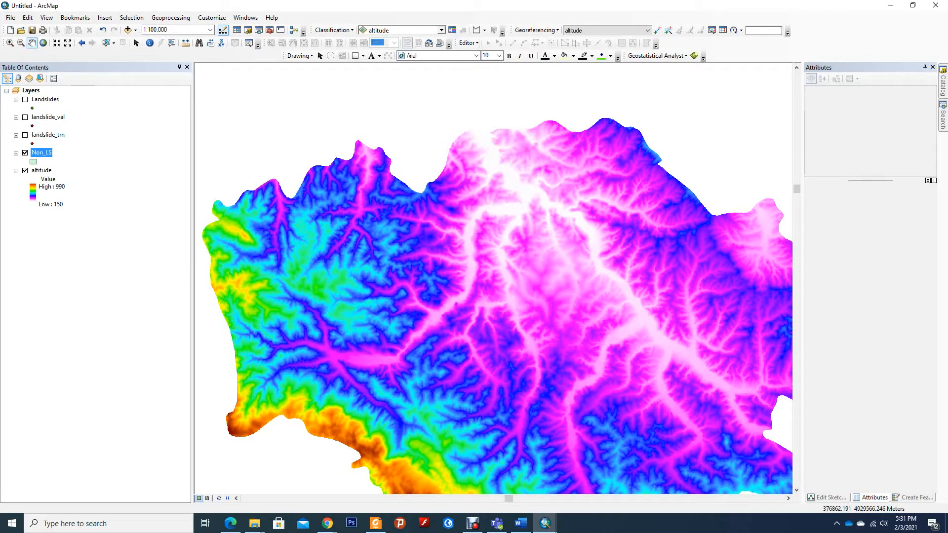
{"action": "right_click", "coordinate": [747, 55]}
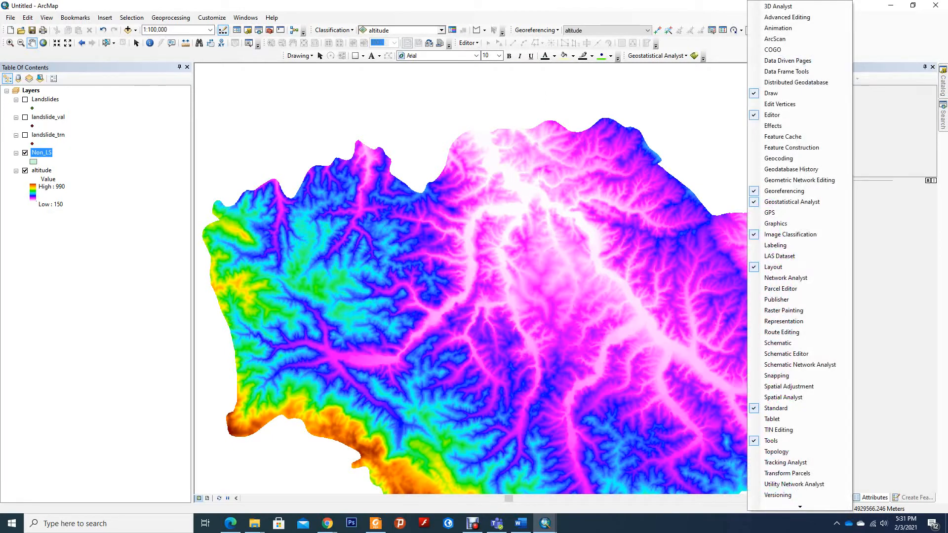
{"action": "right_click", "coordinate": [729, 54]}
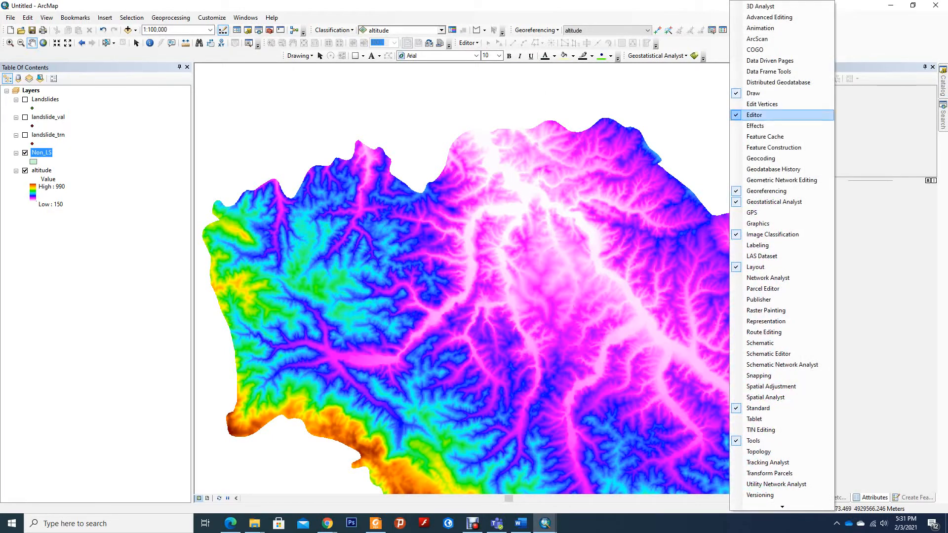
Step: Start an edit session on the Non_LS layer
{"action": "left_click", "coordinate": [468, 43]}
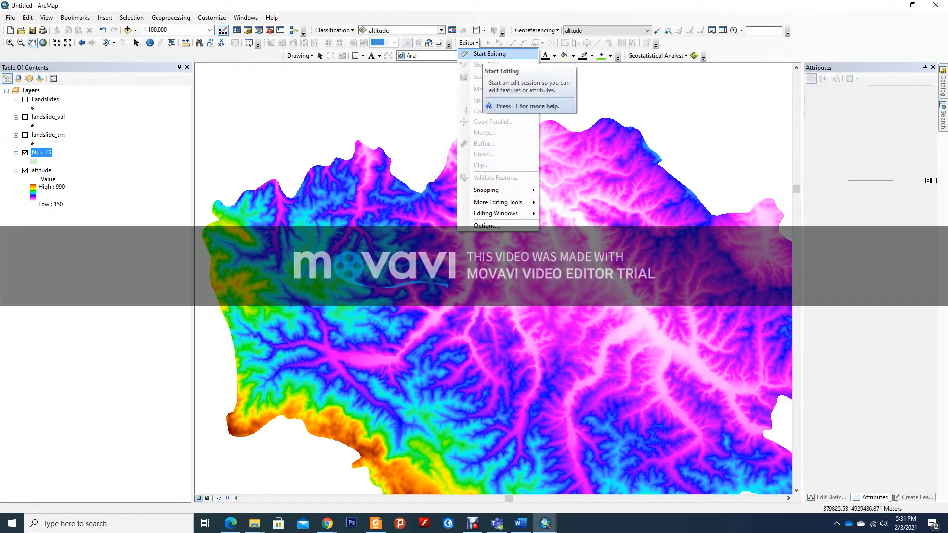
{"action": "left_click", "coordinate": [490, 53]}
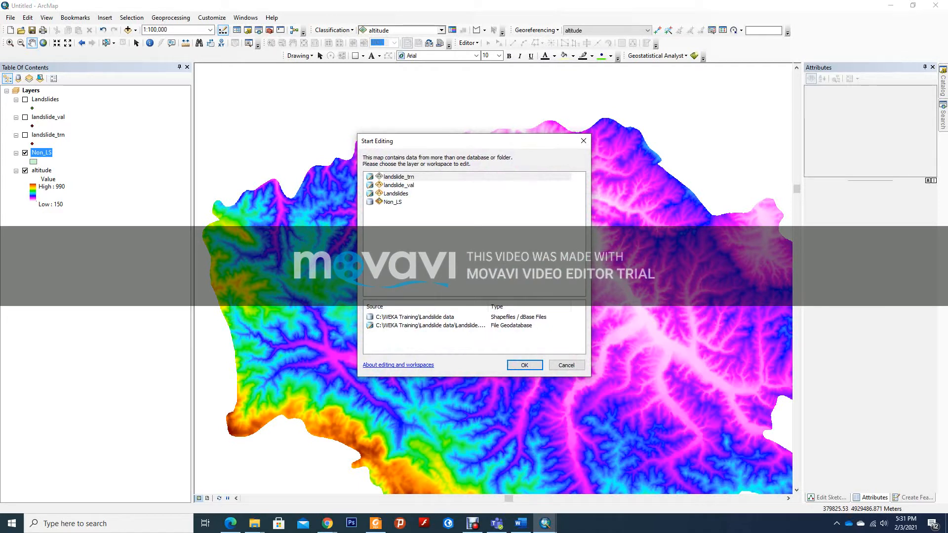
{"action": "left_click", "coordinate": [393, 201]}
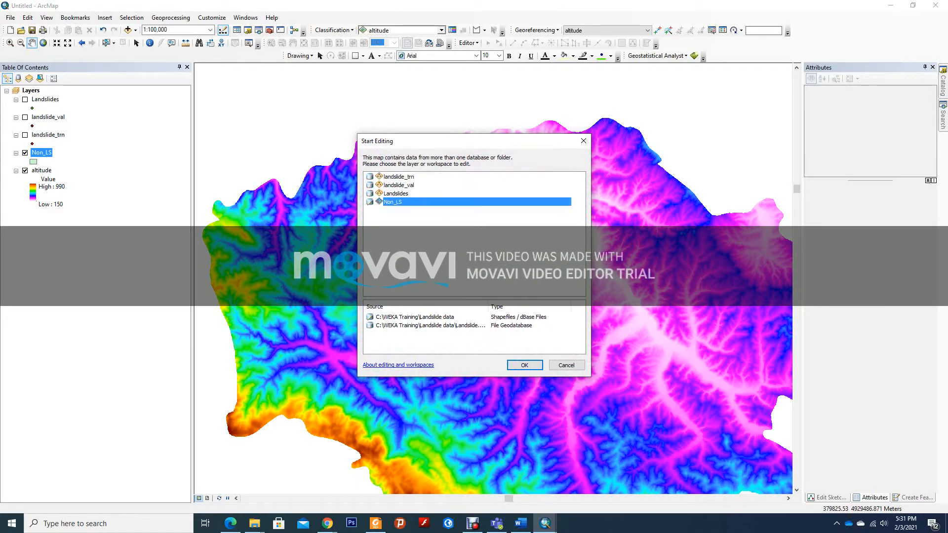
{"action": "left_click", "coordinate": [524, 365]}
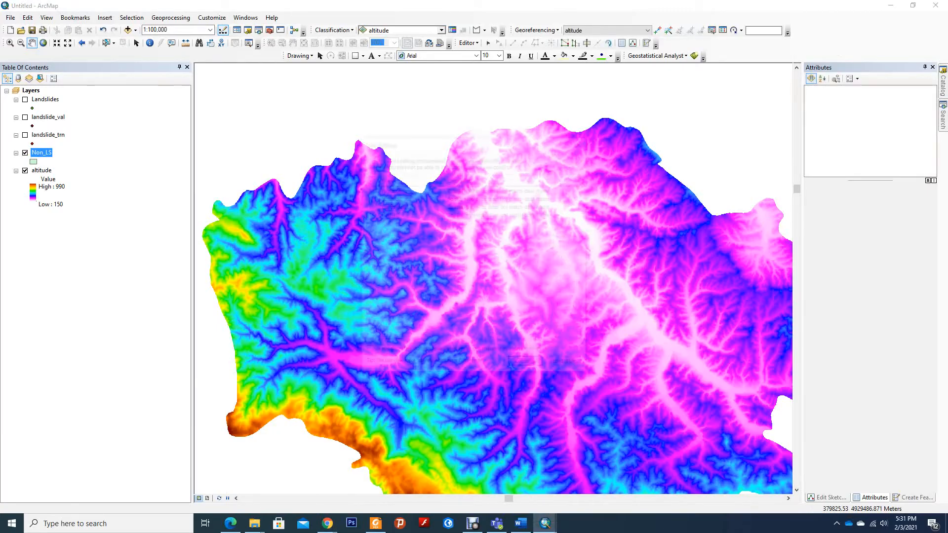
{"action": "left_click", "coordinate": [527, 366]}
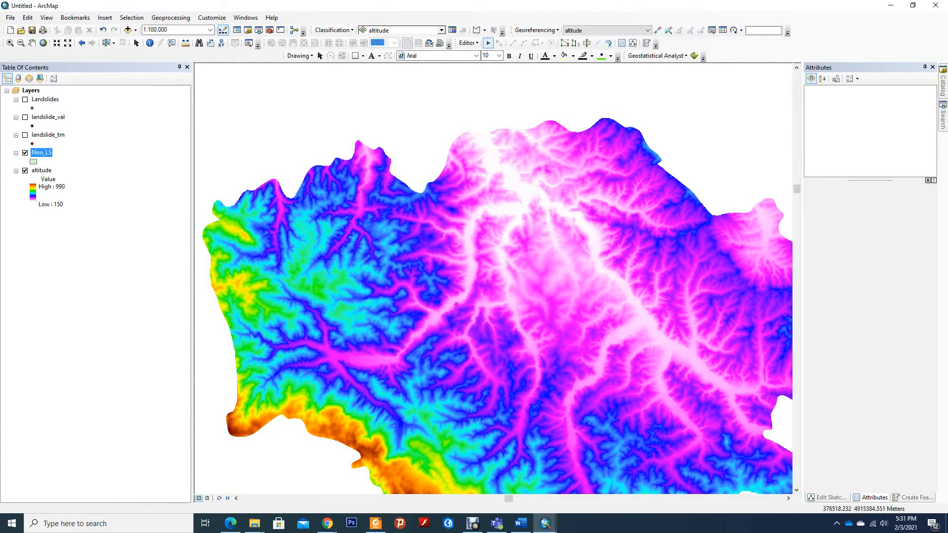
Step: Change the altitude raster's color ramp to the elevation ramp running from pale green through green, orange and brown to white
{"action": "left_click_drag", "start_coordinate": [518, 361], "coordinate": [517, 276]}
{"action": "scroll", "coordinate": [496, 281], "scroll_direction": "up", "scroll_amount": 2}
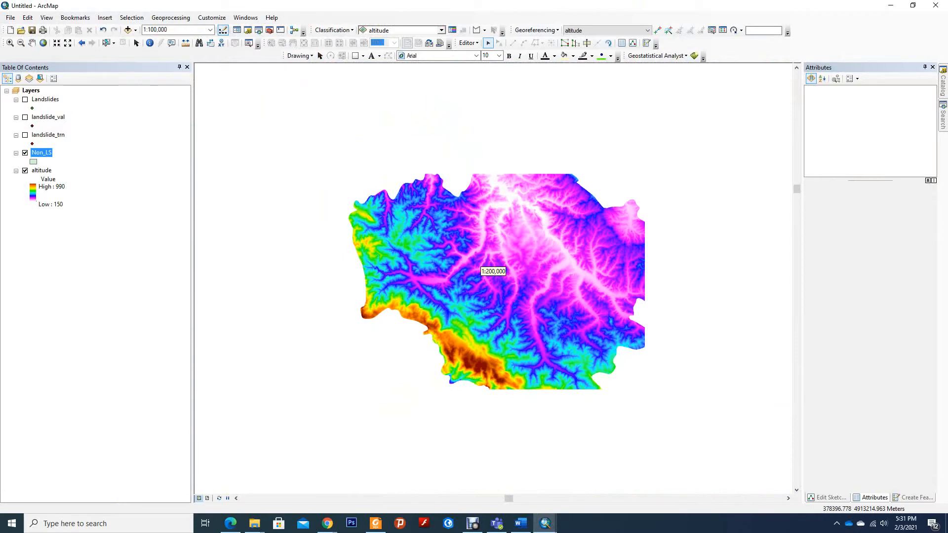
{"action": "scroll", "coordinate": [405, 244], "scroll_direction": "down", "scroll_amount": 2}
{"action": "left_click", "coordinate": [33, 190]}
{"action": "left_click", "coordinate": [121, 223]}
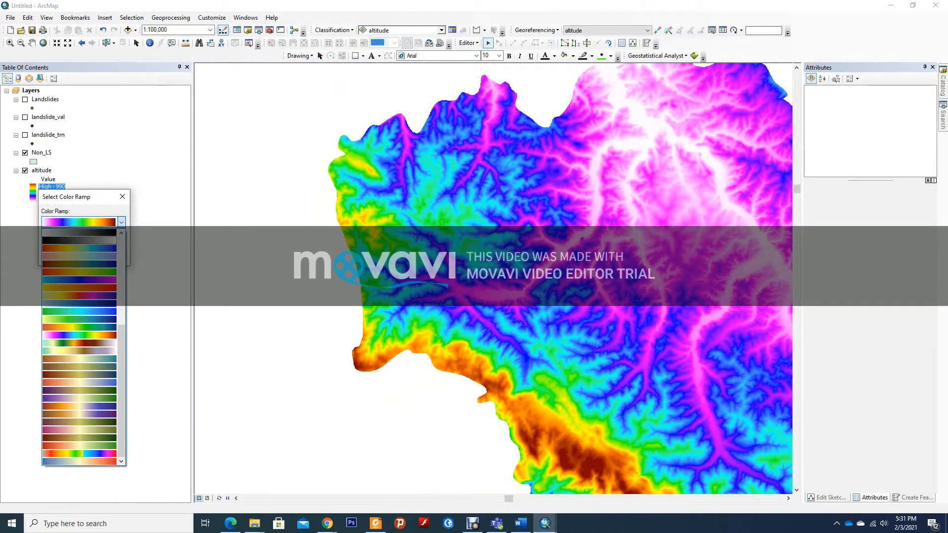
{"action": "left_click", "coordinate": [79, 343]}
{"action": "left_click", "coordinate": [59, 257]}
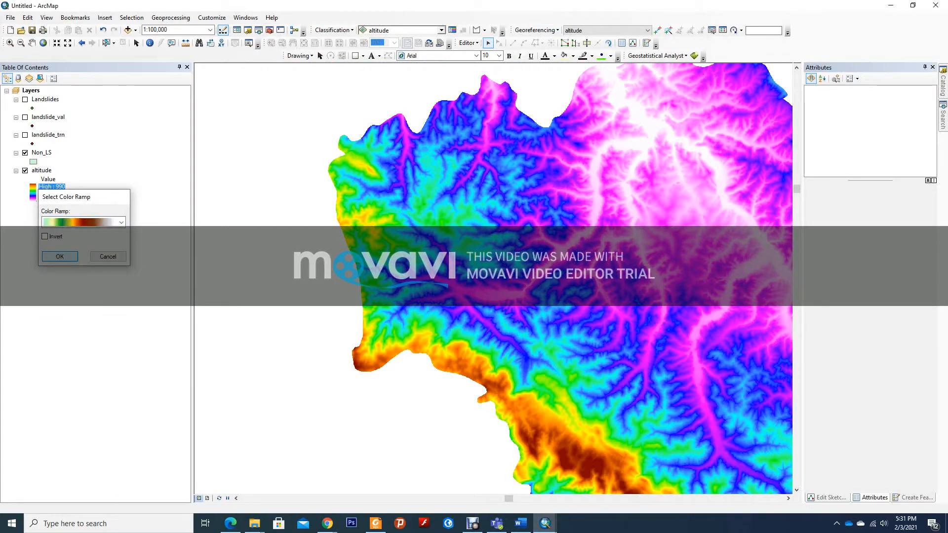
Step: Set up feature creation with the Non_LS template and the Polygon construction tool at the altitude raster's southwest corner
{"action": "left_click_drag", "start_coordinate": [660, 394], "coordinate": [472, 350]}
{"action": "scroll", "coordinate": [500, 320], "scroll_direction": "up", "scroll_amount": 1}
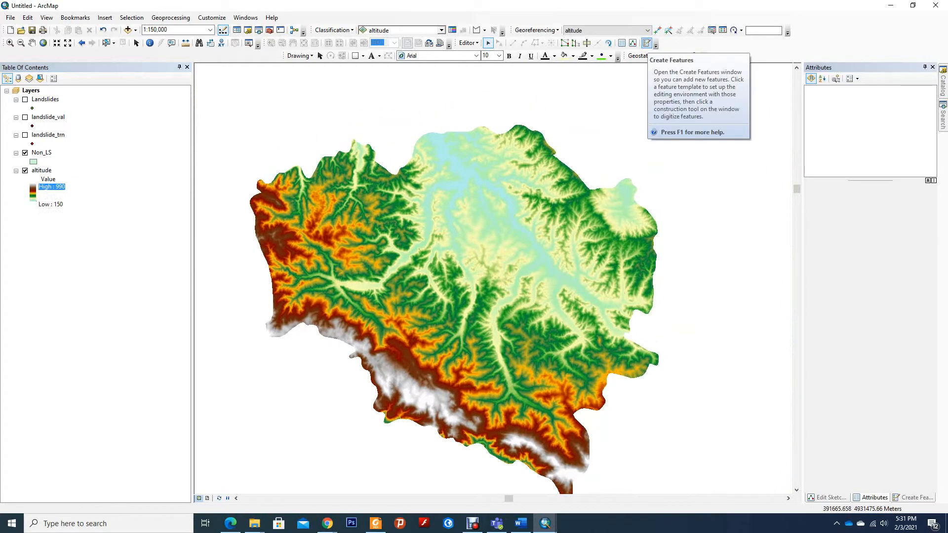
{"action": "left_click", "coordinate": [646, 43]}
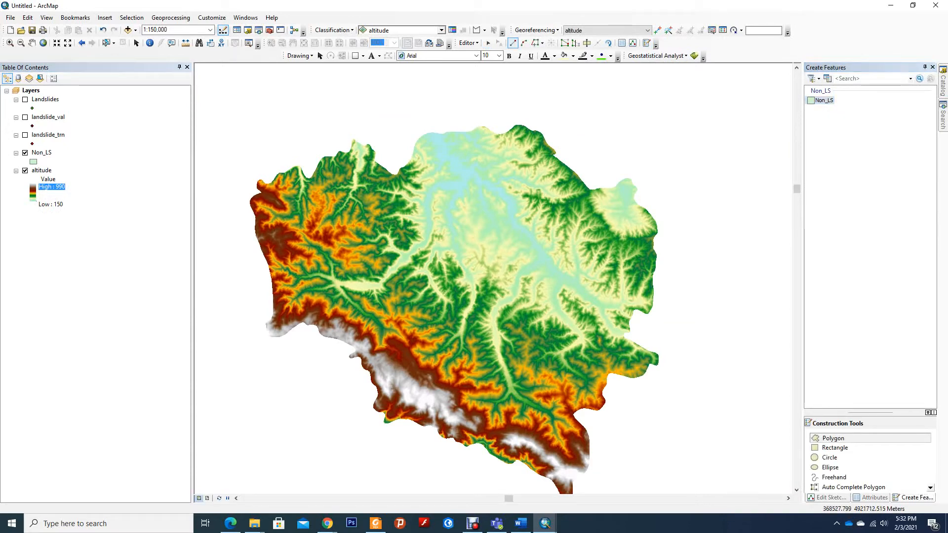
{"action": "scroll", "coordinate": [481, 267], "scroll_direction": "up", "scroll_amount": 4}
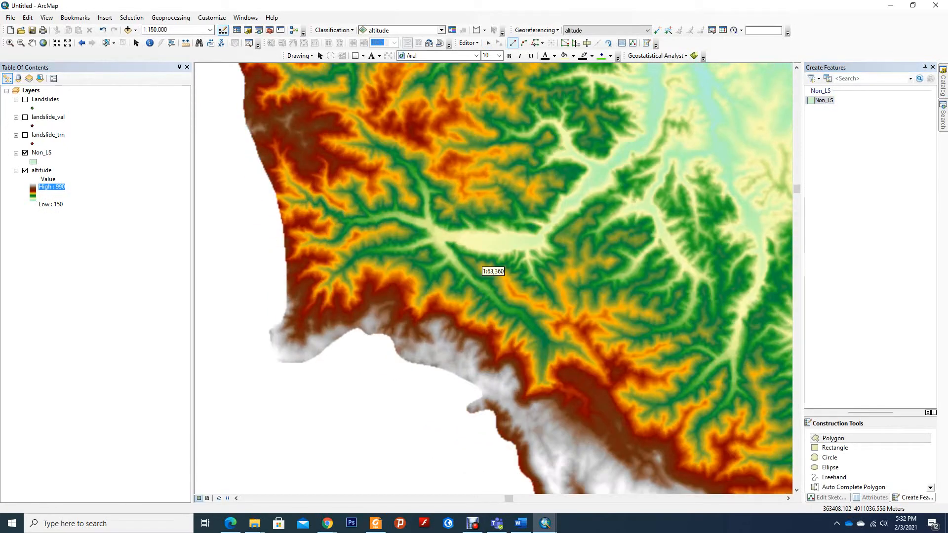
{"action": "scroll", "coordinate": [481, 267], "scroll_direction": "up", "scroll_amount": 4}
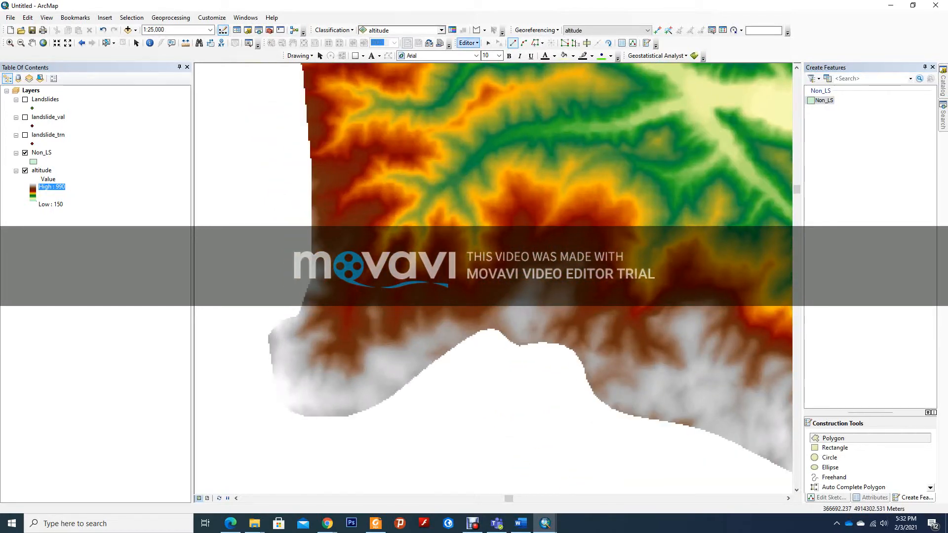
Step: Check the Snapping toolbar and the Snapping Options available for the edit session
{"action": "left_click", "coordinate": [468, 43]}
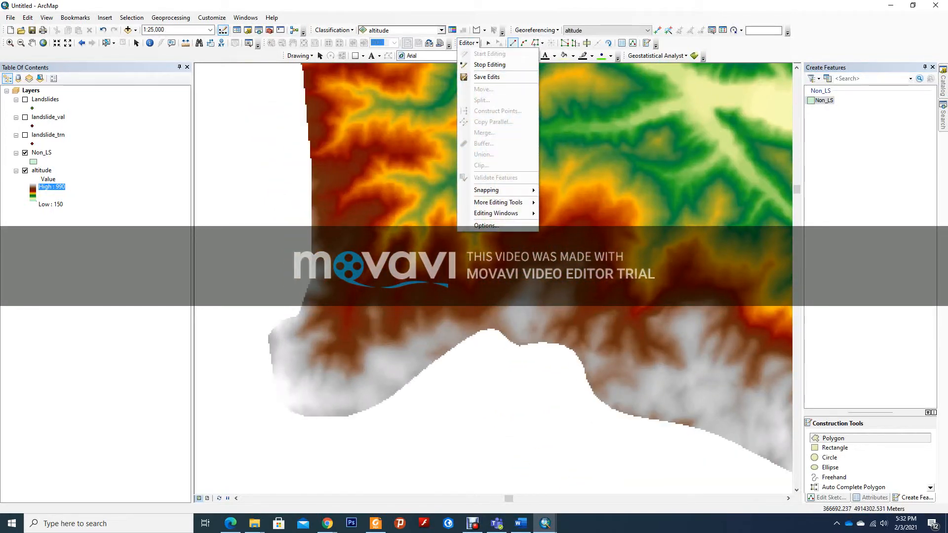
{"action": "mouse_move", "coordinate": [488, 190]}
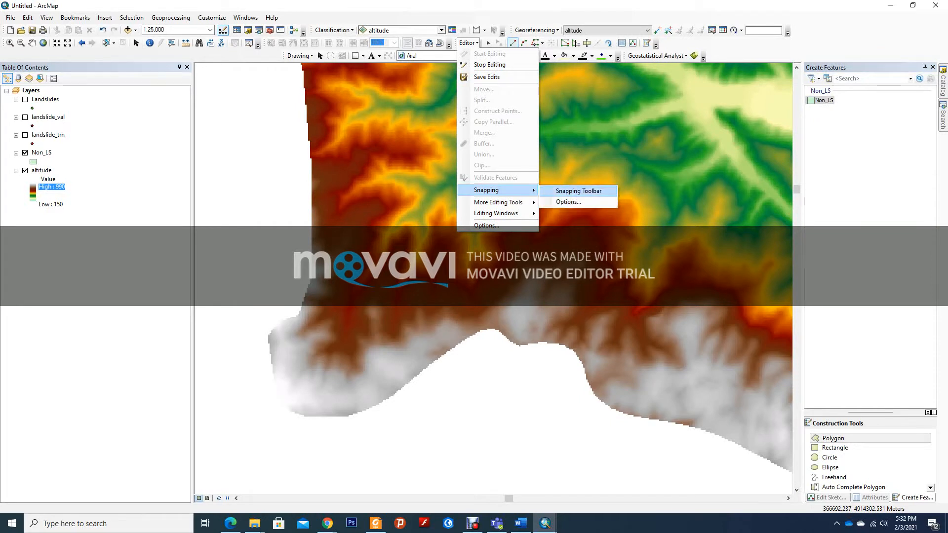
{"action": "left_click", "coordinate": [578, 191]}
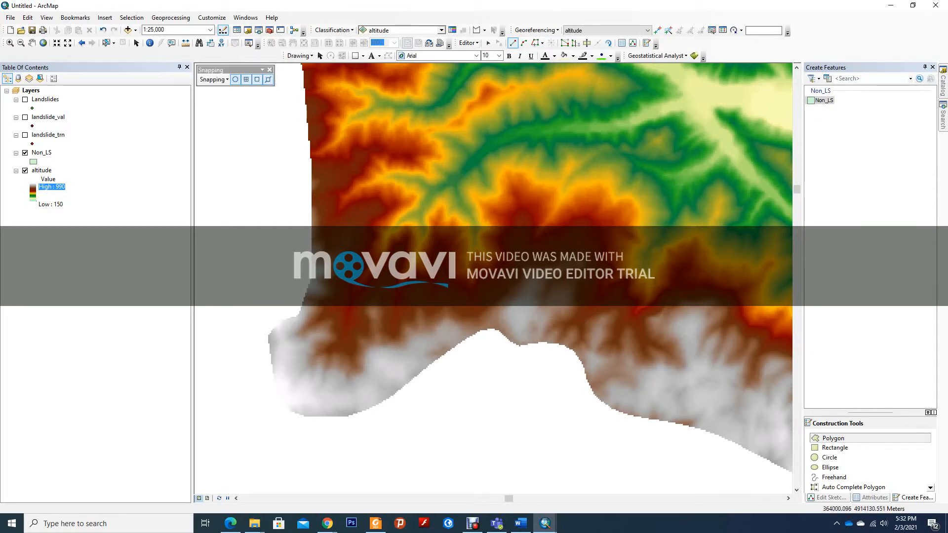
{"action": "left_click", "coordinate": [269, 70]}
{"action": "left_click", "coordinate": [467, 43]}
{"action": "mouse_move", "coordinate": [493, 190]}
{"action": "left_click", "coordinate": [568, 202]}
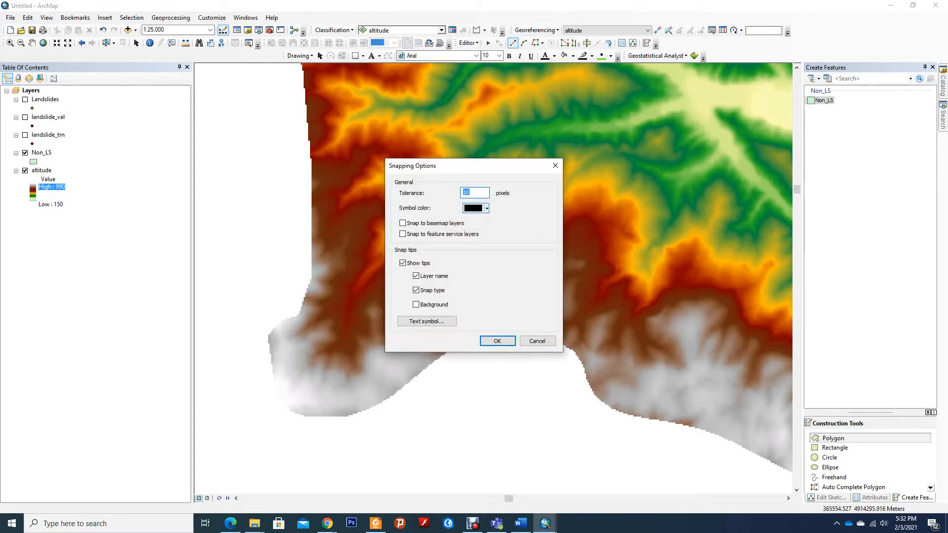
{"action": "left_click", "coordinate": [536, 341]}
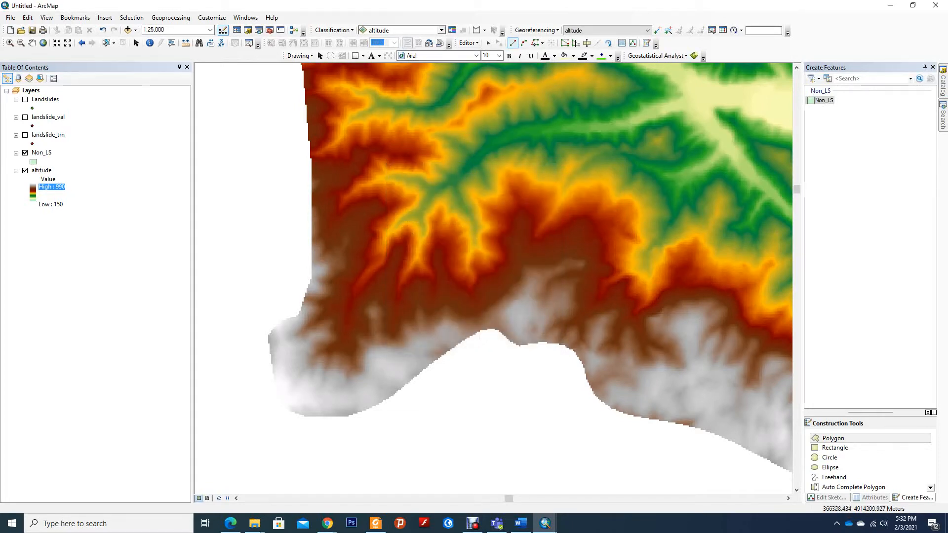
Step: Begin a Non_LS polygon at the altitude raster's southwest corner and place vertices northward along its western boundary
{"action": "left_click", "coordinate": [268, 334]}
{"action": "left_click", "coordinate": [279, 325]}
{"action": "left_click", "coordinate": [292, 317]}
{"action": "left_click", "coordinate": [298, 314]}
{"action": "left_click", "coordinate": [303, 306]}
{"action": "left_click", "coordinate": [306, 292]}
{"action": "left_click", "coordinate": [311, 278]}
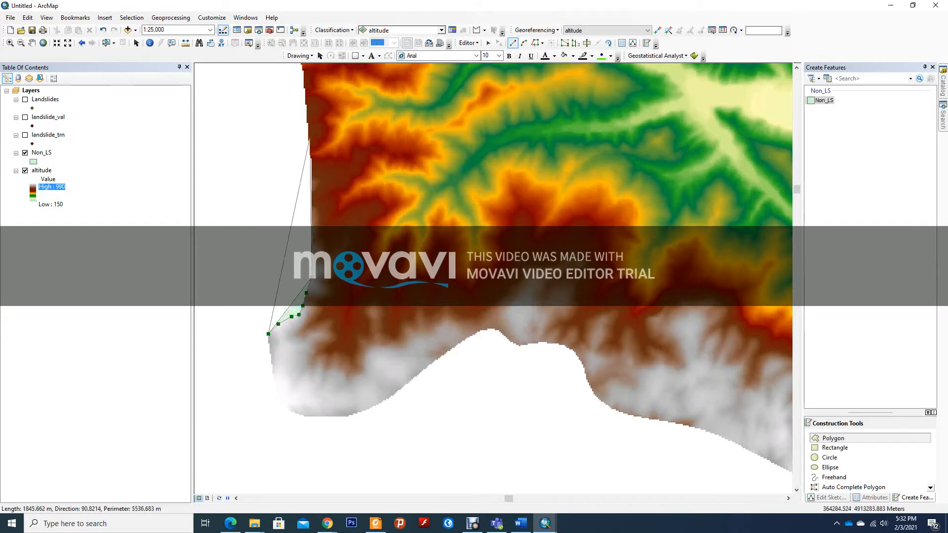
{"action": "left_click", "coordinate": [312, 162]}
{"action": "left_click", "coordinate": [309, 143]}
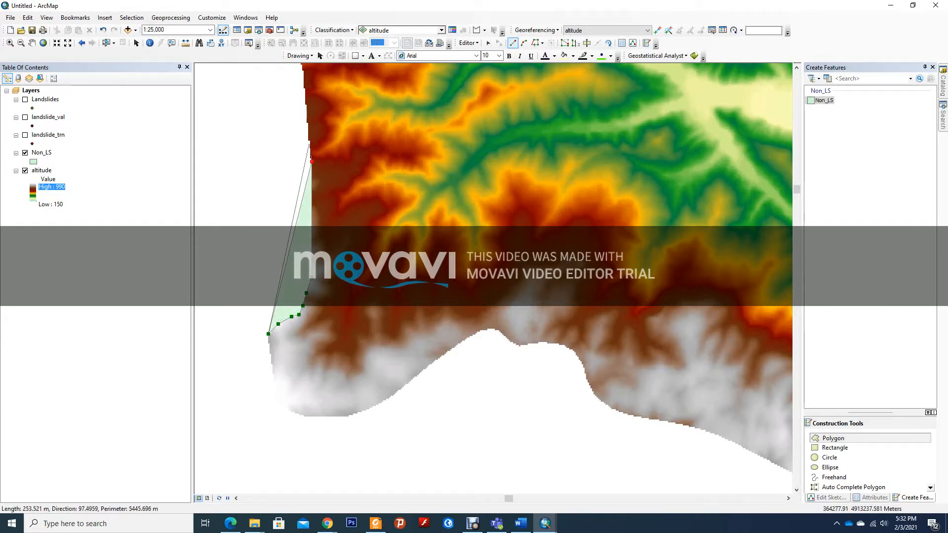
{"action": "left_click", "coordinate": [307, 122]}
Step: Continue the Non_LS polygon northward, placing vertices along the altitude raster's western boundary up to the bend at the pale peaks
{"action": "left_click_drag", "start_coordinate": [312, 101], "coordinate": [330, 408]}
{"action": "left_click", "coordinate": [322, 385]}
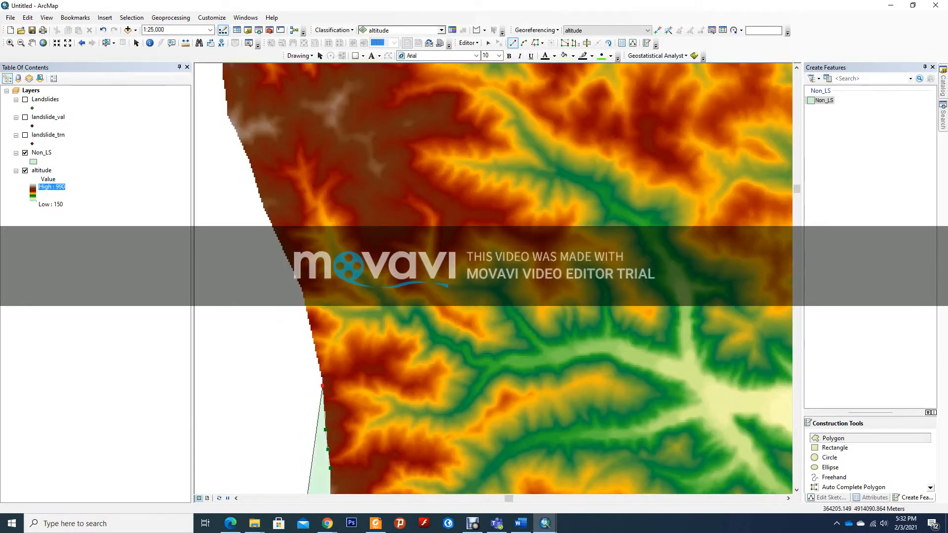
{"action": "left_click", "coordinate": [318, 364]}
{"action": "left_click", "coordinate": [308, 322]}
{"action": "left_click", "coordinate": [301, 290]}
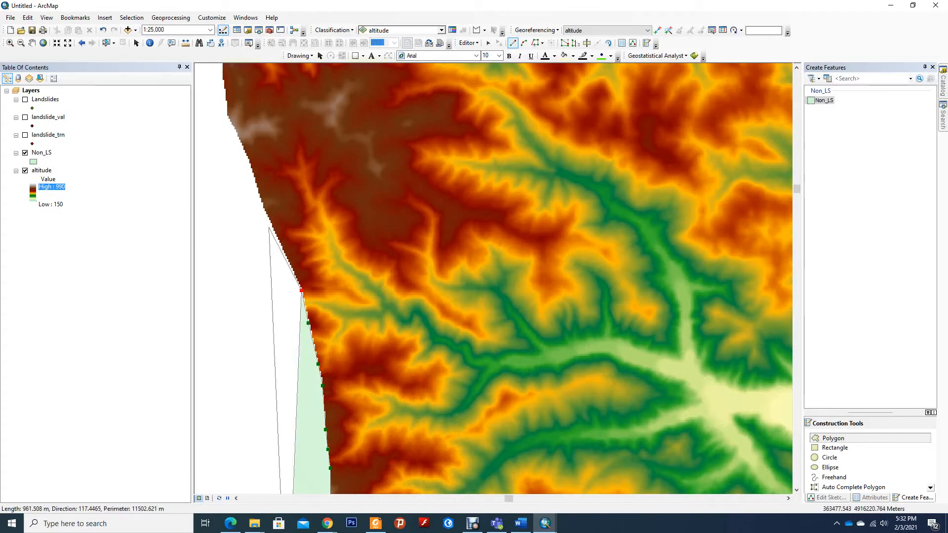
{"action": "left_click", "coordinate": [273, 229]}
{"action": "left_click_drag", "start_coordinate": [278, 196], "coordinate": [365, 395]}
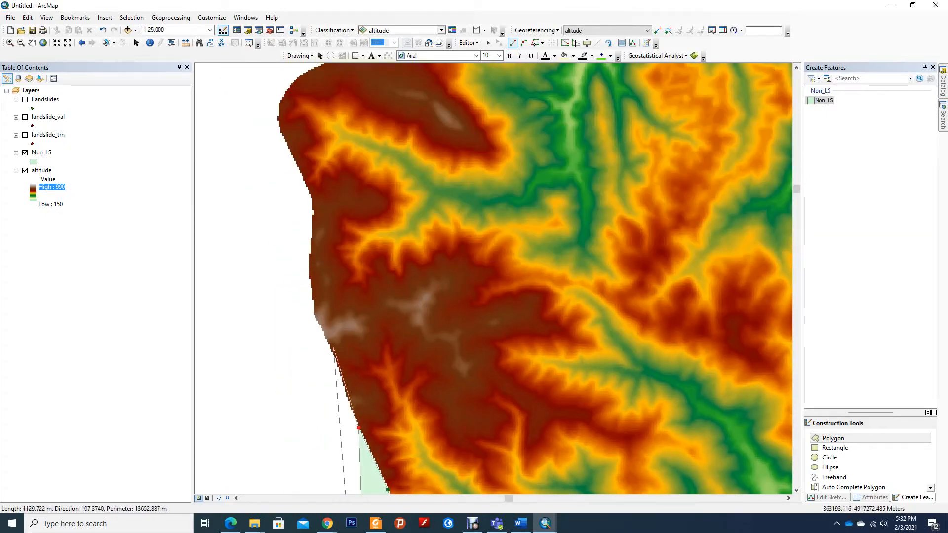
{"action": "left_click", "coordinate": [345, 397]}
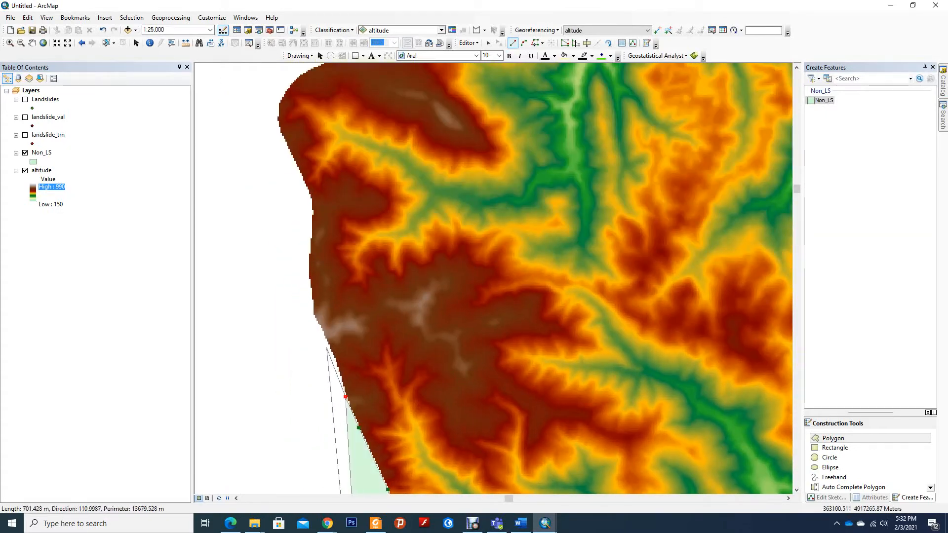
{"action": "left_click", "coordinate": [341, 375]}
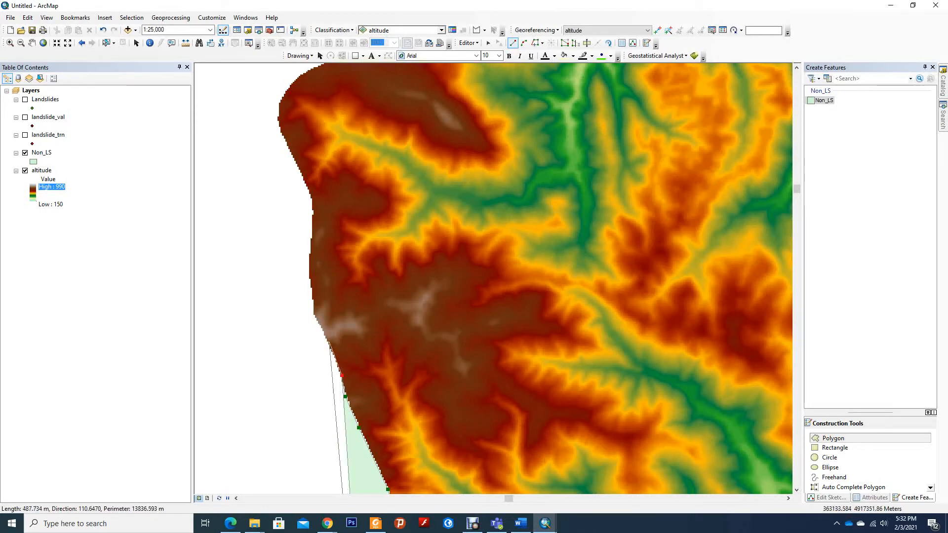
{"action": "left_click", "coordinate": [315, 316]}
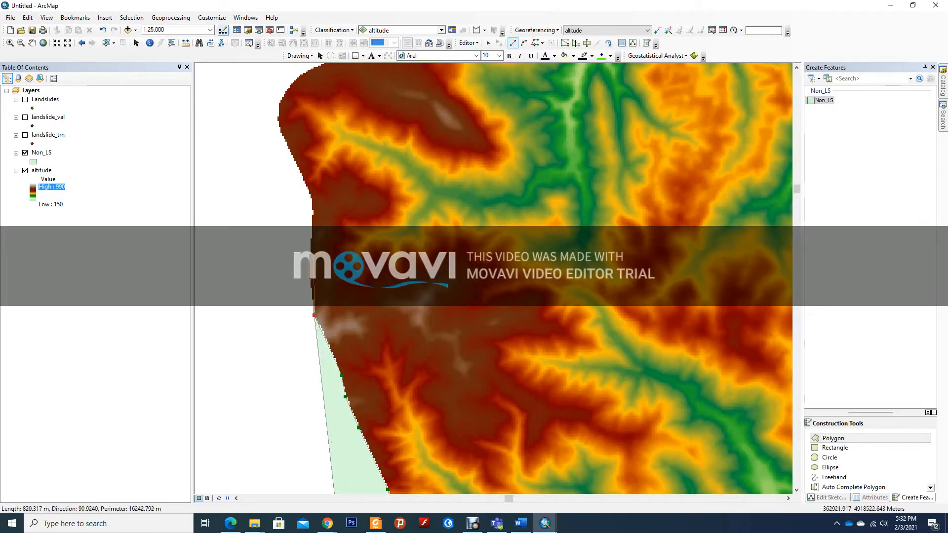
Step: Extend the Non_LS polygon along the concave stretch of the western boundary and around the rounded bulge near the raster's northwest end
{"action": "left_click_drag", "start_coordinate": [312, 279], "coordinate": [283, 323]}
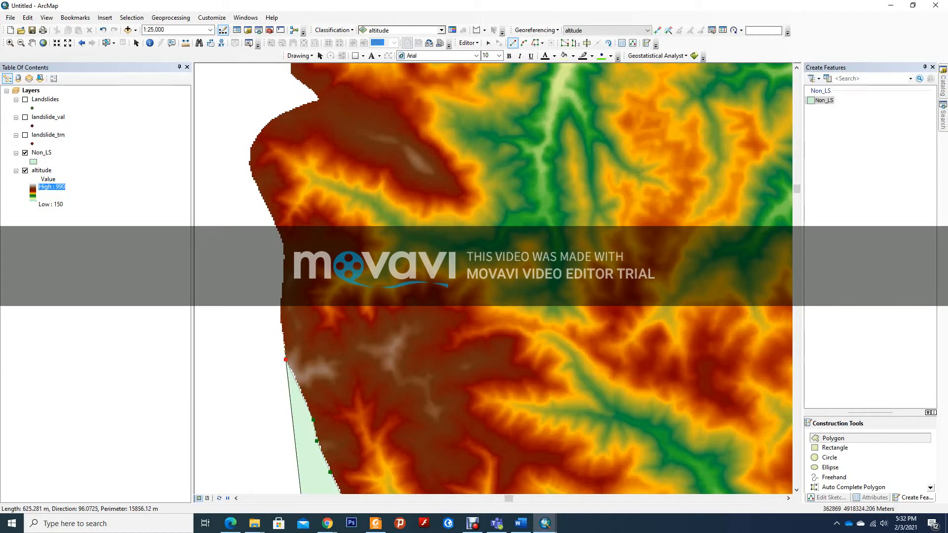
{"action": "left_click", "coordinate": [280, 313]}
{"action": "left_click", "coordinate": [283, 271]}
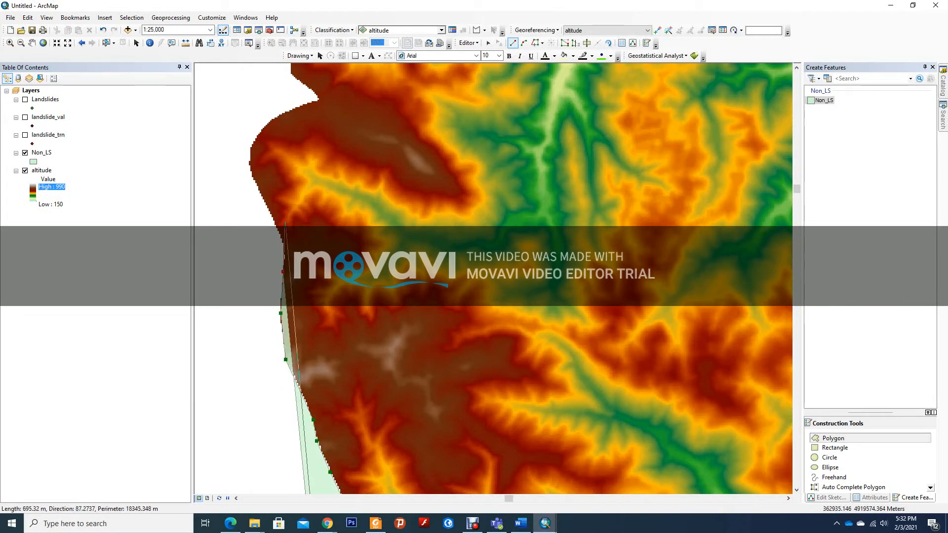
{"action": "left_click", "coordinate": [283, 242]}
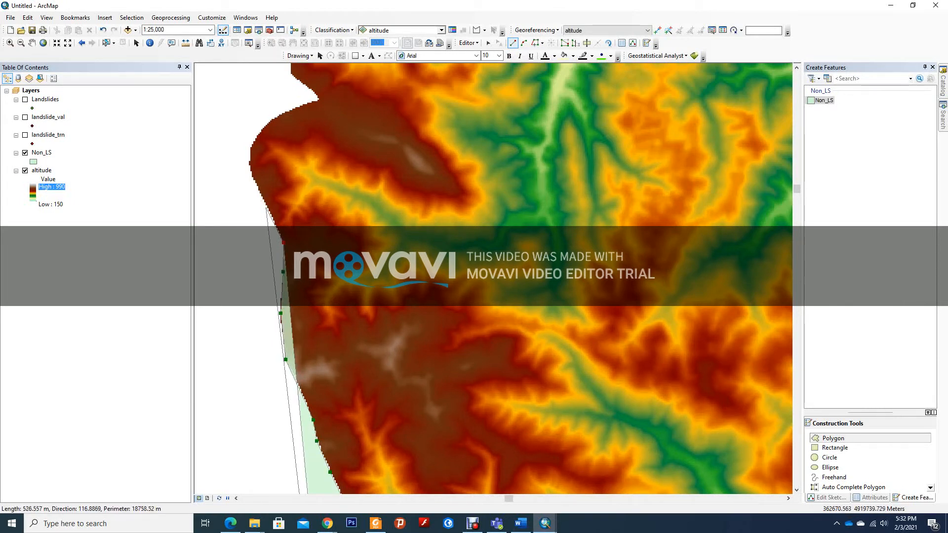
{"action": "left_click", "coordinate": [266, 203]}
{"action": "left_click", "coordinate": [252, 174]}
{"action": "left_click_drag", "start_coordinate": [266, 137], "coordinate": [270, 307]}
{"action": "left_click", "coordinate": [253, 322]}
{"action": "left_click", "coordinate": [262, 303]}
{"action": "left_click", "coordinate": [284, 283]}
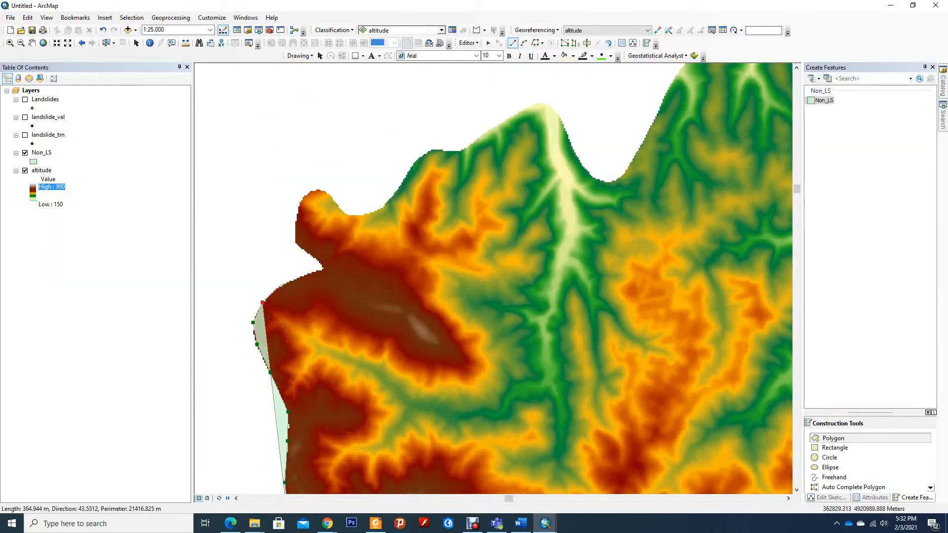
Step: Trace the Non_LS polygon into the sharp notch and around the small knob at the altitude raster's northwest tip
{"action": "left_click", "coordinate": [305, 274]}
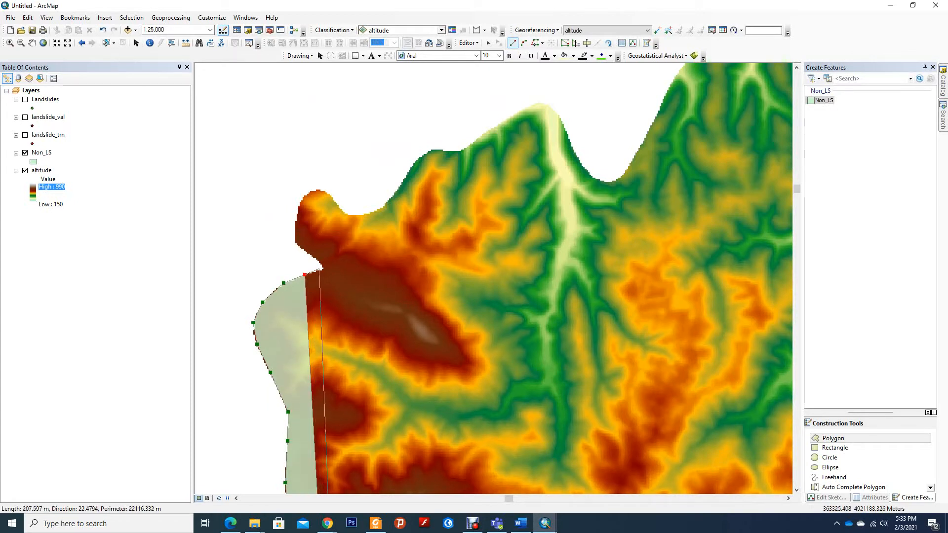
{"action": "left_click", "coordinate": [321, 267]}
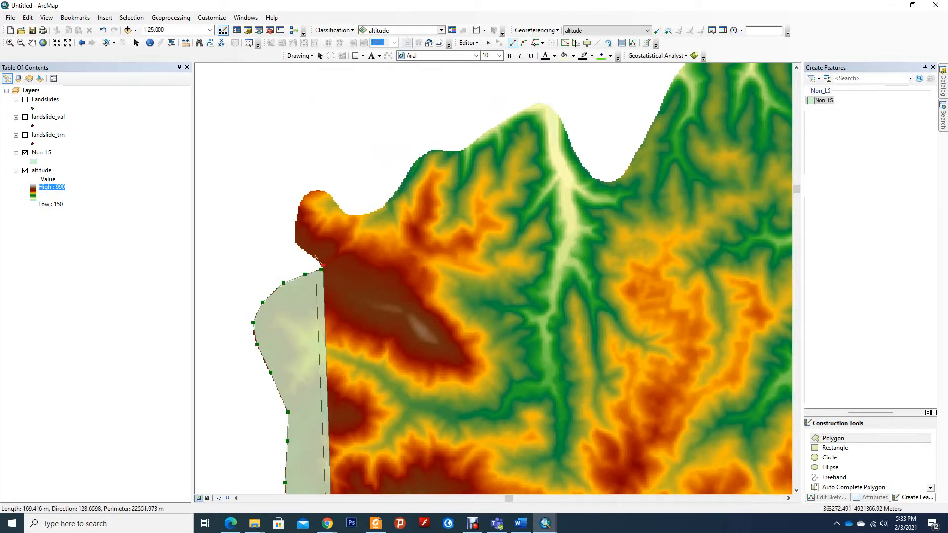
{"action": "left_click", "coordinate": [310, 254]}
{"action": "left_click", "coordinate": [297, 244]}
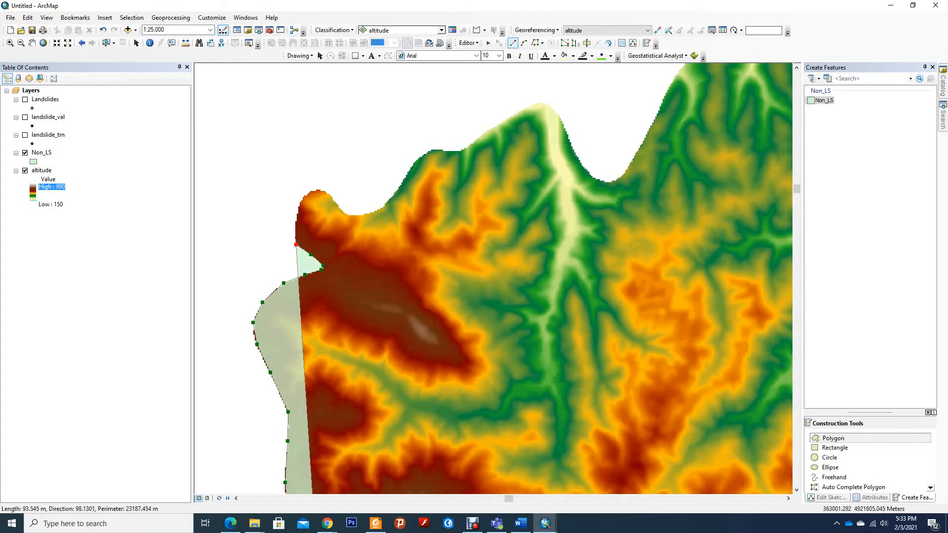
{"action": "left_click", "coordinate": [296, 210]}
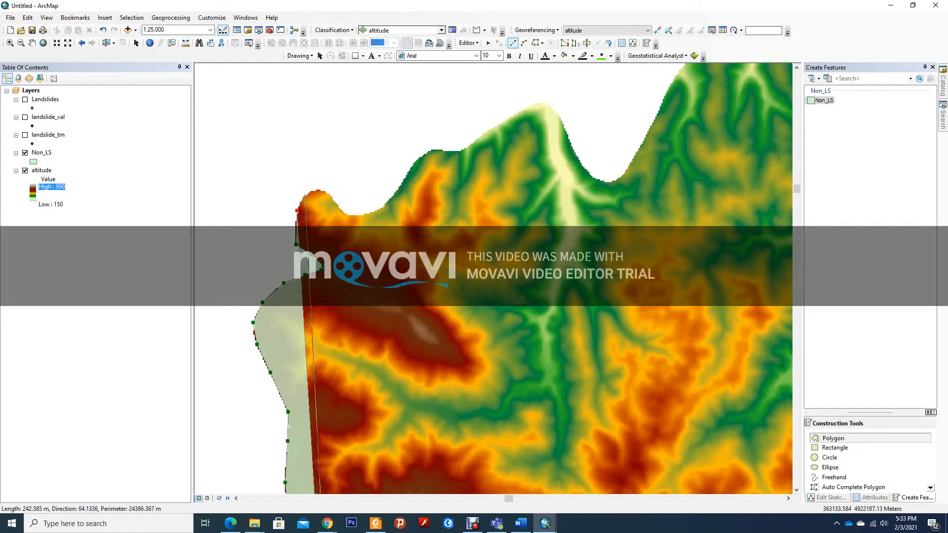
{"action": "left_click", "coordinate": [305, 194]}
{"action": "left_click", "coordinate": [316, 189]}
{"action": "left_click", "coordinate": [326, 192]}
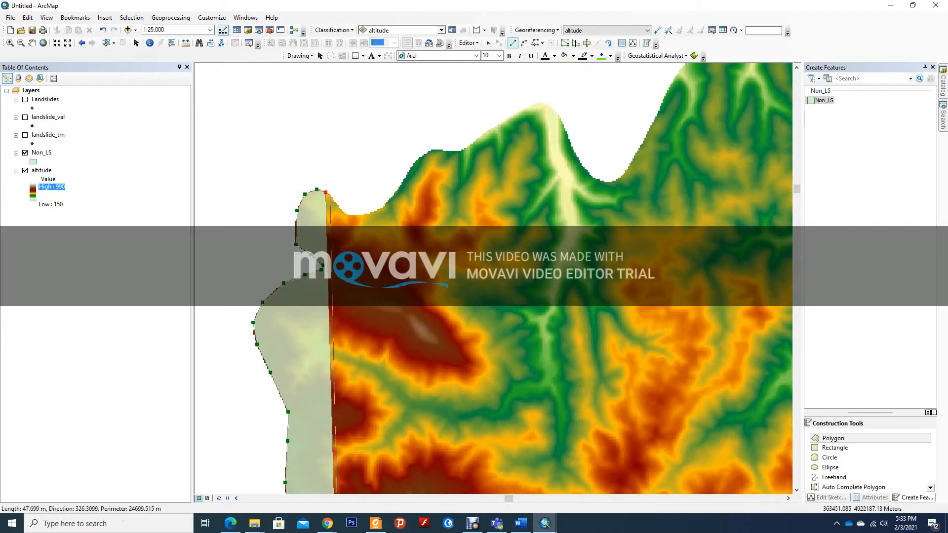
{"action": "left_click", "coordinate": [338, 207]}
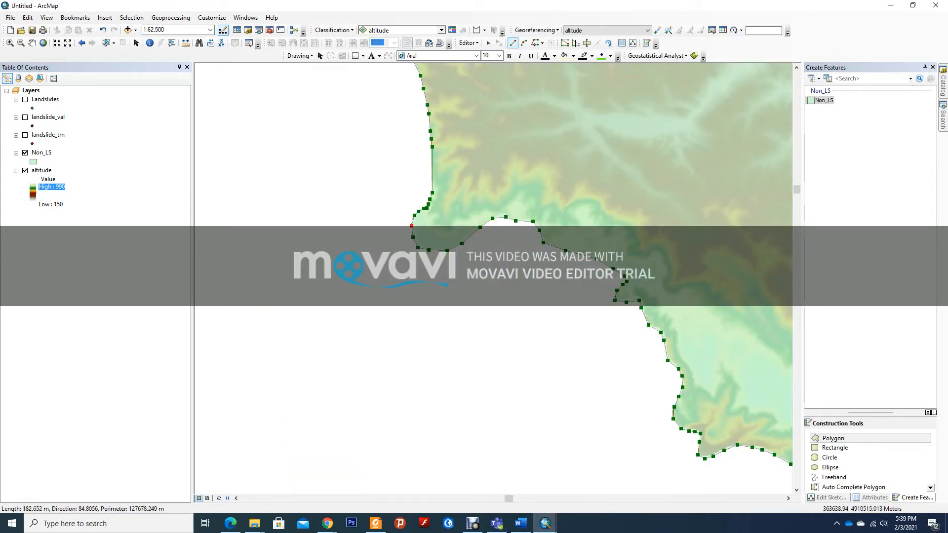
Step: Finish the Non_LS polygon at its starting point on the southwest corner and check the whole study area outline
{"action": "double_click", "coordinate": [415, 216]}
{"action": "scroll", "coordinate": [547, 269], "scroll_direction": "up", "scroll_amount": 1}
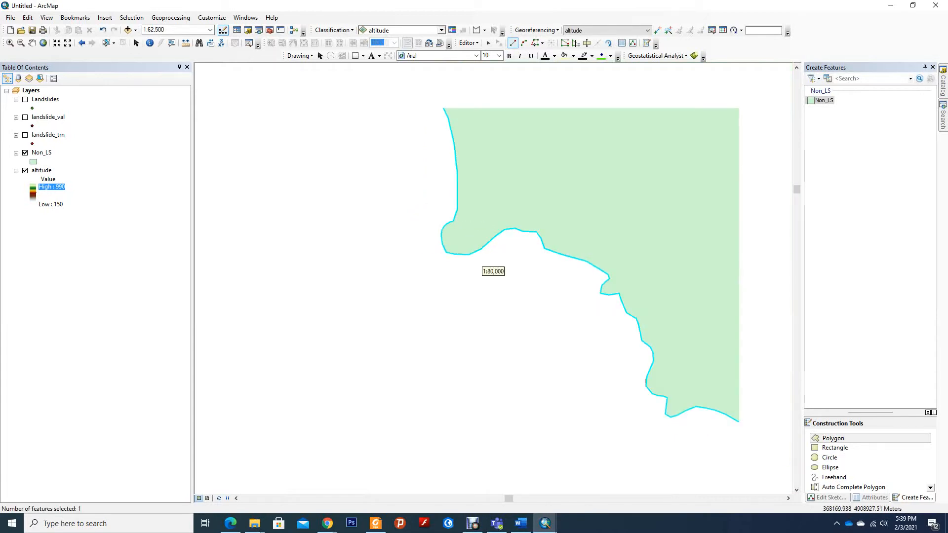
{"action": "scroll", "coordinate": [492, 269], "scroll_direction": "up", "scroll_amount": 2}
{"action": "scroll", "coordinate": [493, 270], "scroll_direction": "up", "scroll_amount": 3}
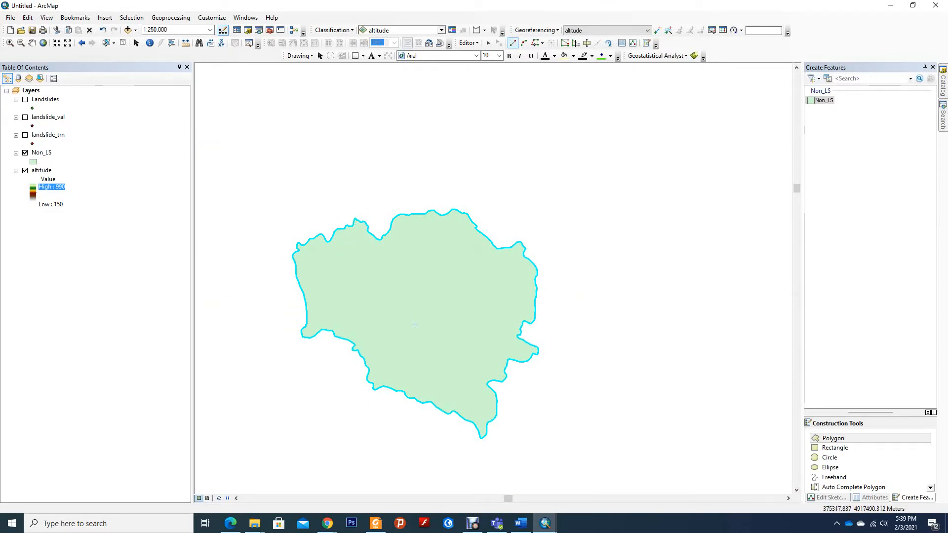
Step: Stop the edit session and toggle the Non_LS layer's visibility to compare it with the altitude raster
{"action": "left_click", "coordinate": [467, 43]}
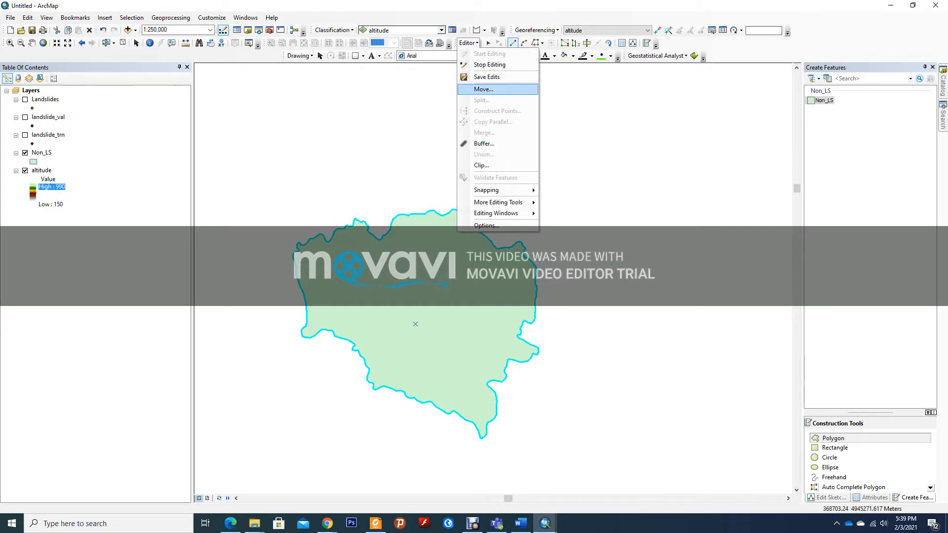
{"action": "key", "text": "Escape"}
{"action": "left_click", "coordinate": [467, 43]}
{"action": "left_click", "coordinate": [489, 65]}
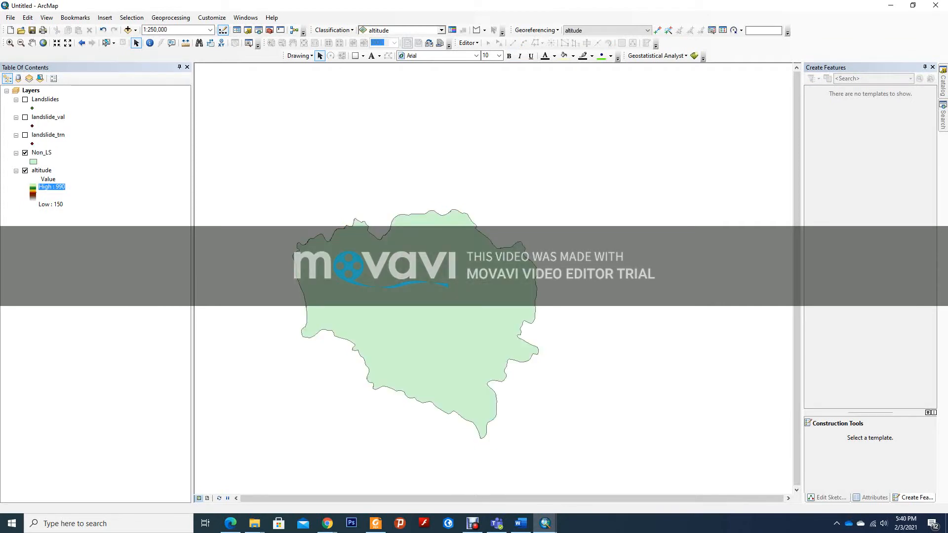
{"action": "left_click", "coordinate": [25, 153]}
{"action": "left_click", "coordinate": [25, 153]}
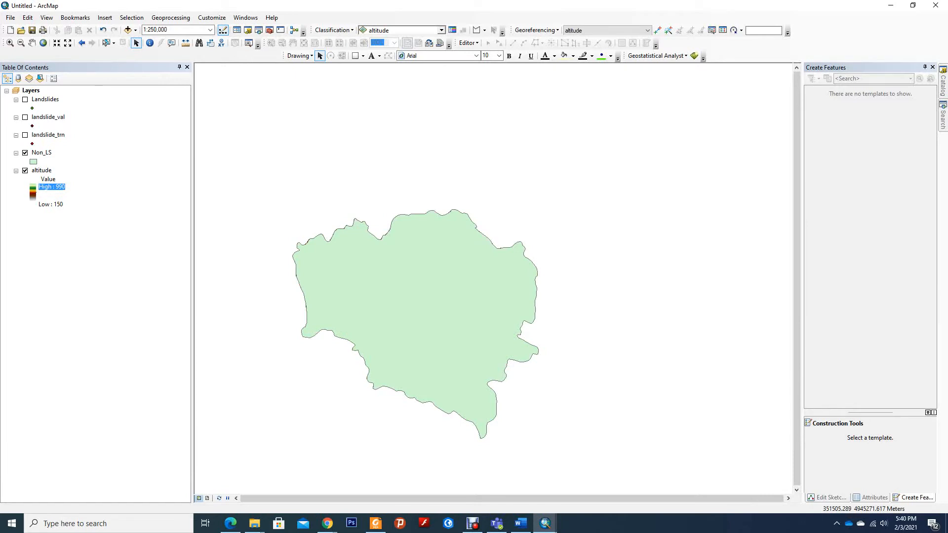
Step: Select the study area polygon, create a layer from the selected Non_LS feature, and clear the selection
{"action": "left_click", "coordinate": [106, 43]}
{"action": "left_click", "coordinate": [415, 296]}
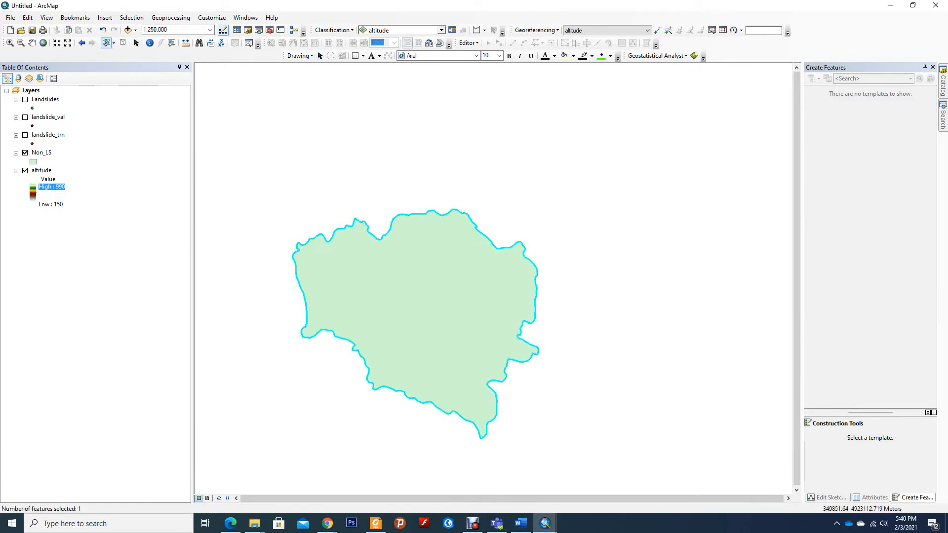
{"action": "left_click", "coordinate": [42, 152]}
{"action": "right_click", "coordinate": [41, 152]}
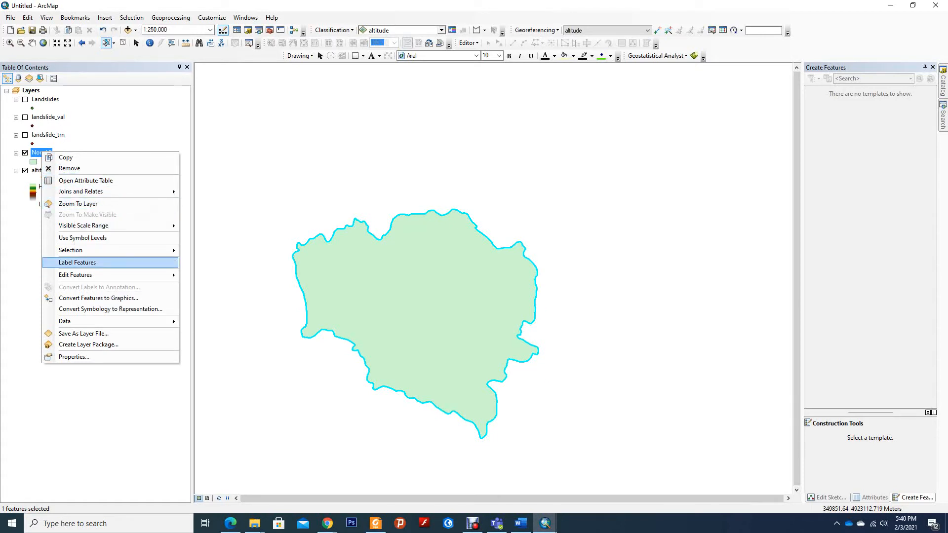
{"action": "mouse_move", "coordinate": [70, 250]}
{"action": "left_click", "coordinate": [242, 342]}
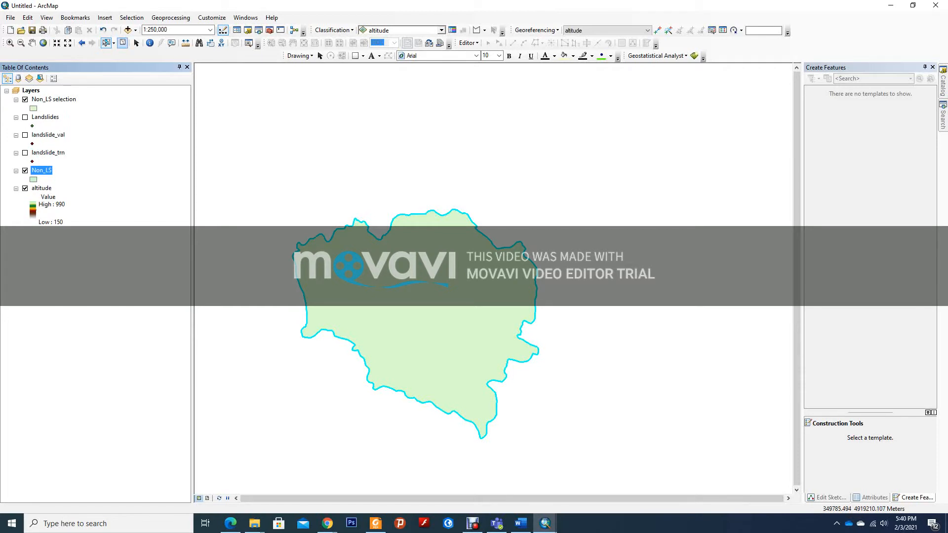
{"action": "left_click", "coordinate": [122, 42]}
Step: Open the Non_LS selection layer's attribute table, select its polygon record, and move the table clear of the main toolbars
{"action": "left_click", "coordinate": [52, 100]}
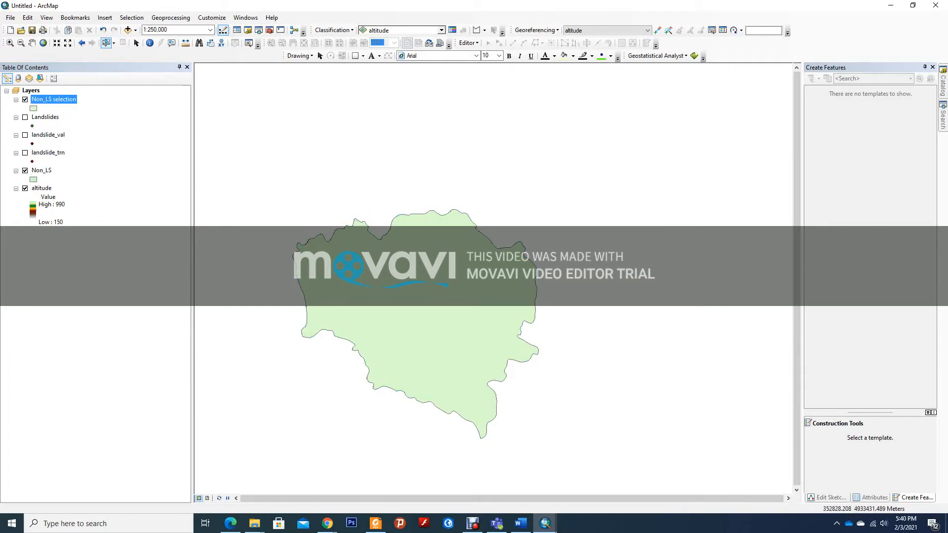
{"action": "right_click", "coordinate": [52, 99]}
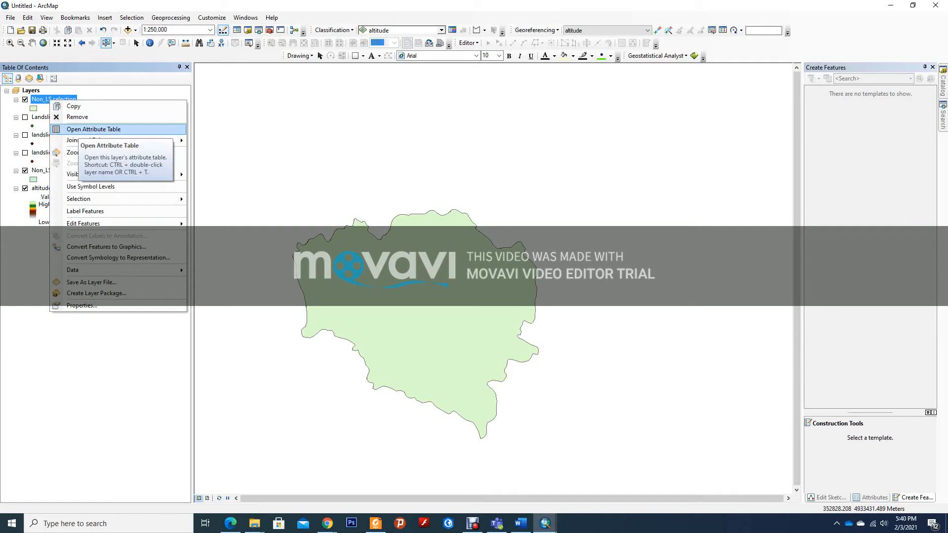
{"action": "left_click", "coordinate": [74, 129]}
{"action": "left_click", "coordinate": [282, 53]}
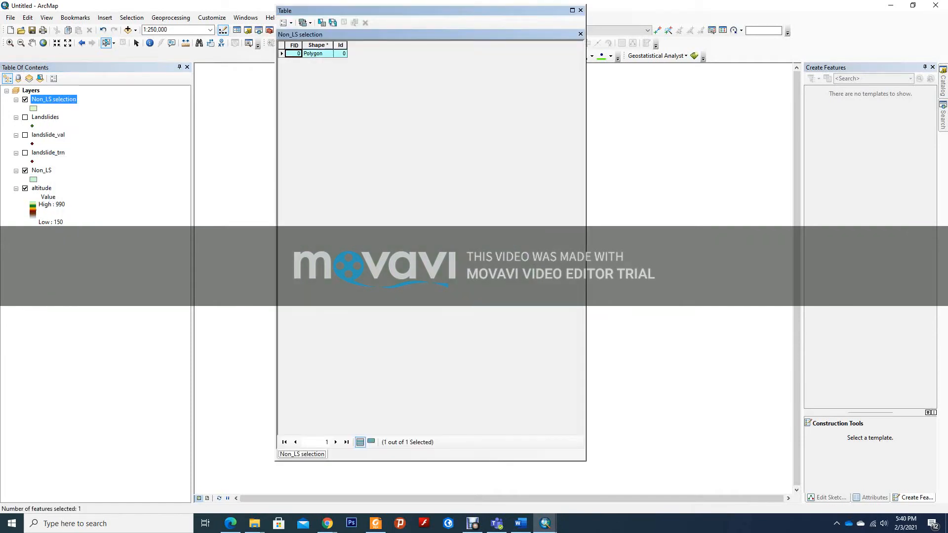
{"action": "right_click", "coordinate": [281, 53]}
{"action": "left_click_drag", "start_coordinate": [428, 11], "coordinate": [298, 160]}
Step: Start an edit session on the Non_LS selection layer and continue past the spatial reference warnings
{"action": "left_click", "coordinate": [468, 43]}
{"action": "left_click", "coordinate": [489, 53]}
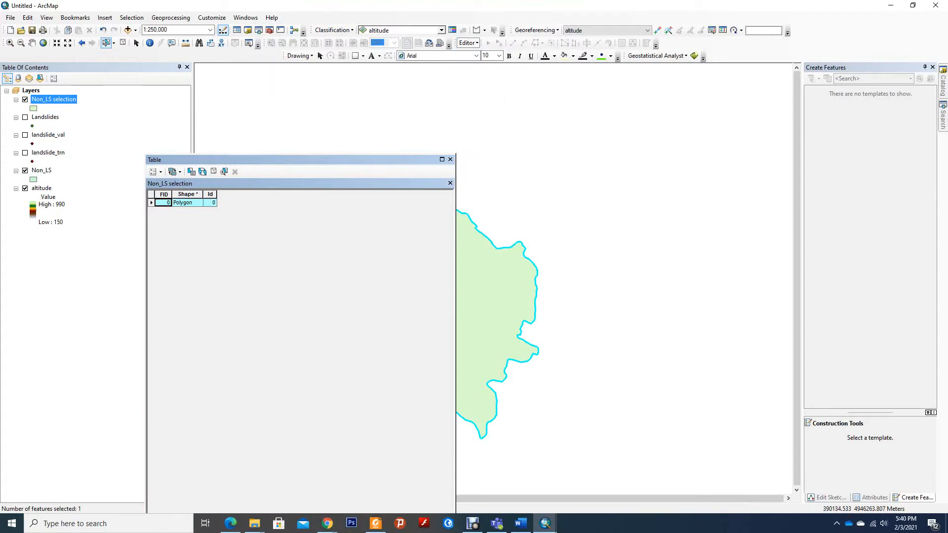
{"action": "left_click", "coordinate": [403, 210]}
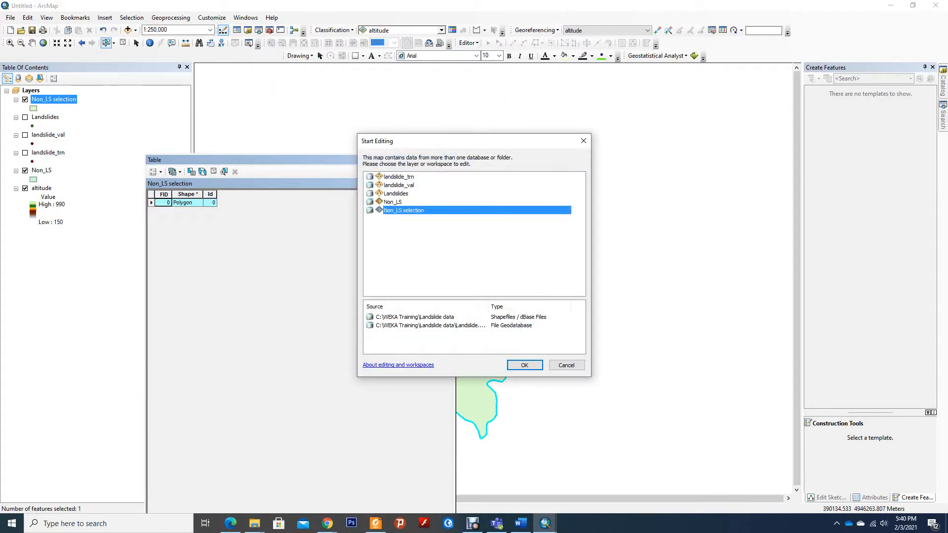
{"action": "left_click", "coordinate": [524, 365]}
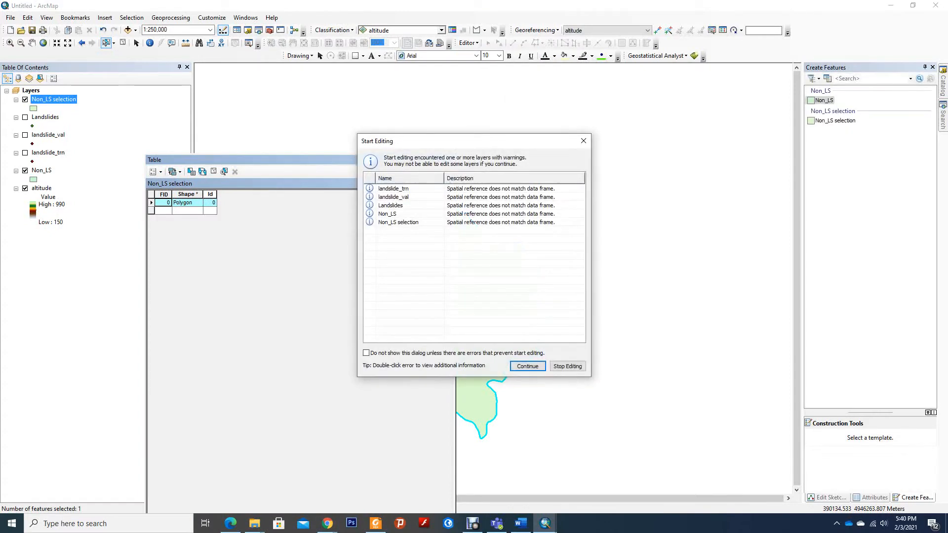
{"action": "left_click", "coordinate": [528, 366]}
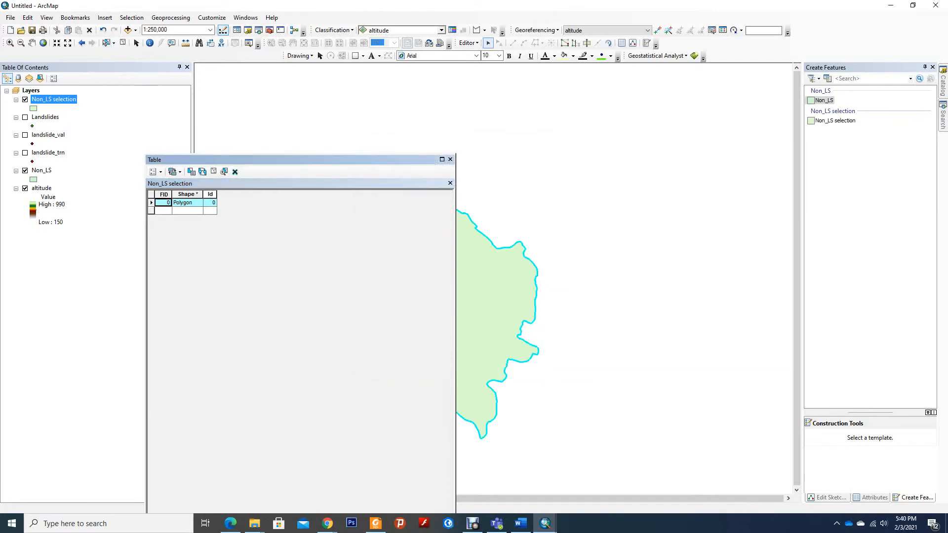
Step: Delete the polygon record from the Non_LS selection attribute table and move the table aside to view the map
{"action": "right_click", "coordinate": [151, 203]}
{"action": "left_click", "coordinate": [187, 320]}
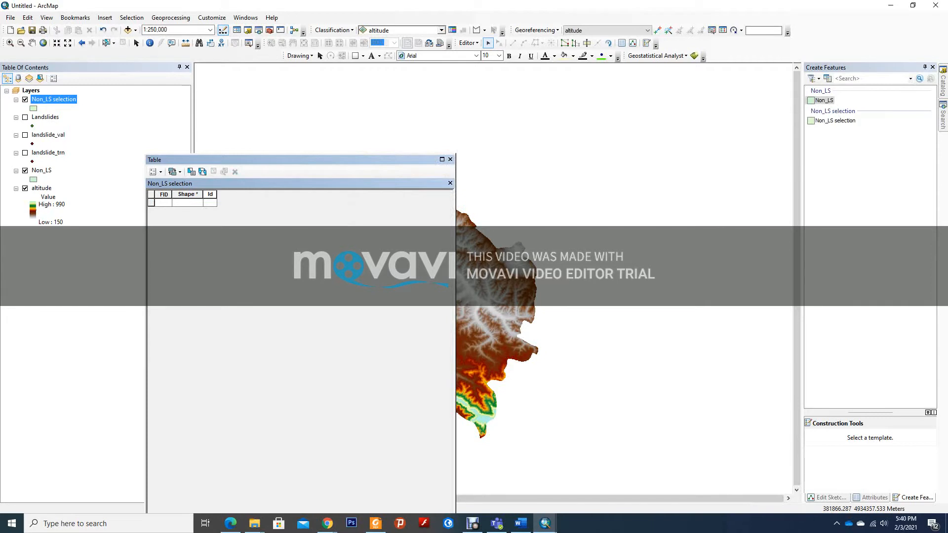
{"action": "left_click_drag", "start_coordinate": [297, 159], "coordinate": [479, 105]}
Step: Check the Non_LS and Non_LS selection layers against the altitude raster by toggling their visibility, and hide the Non_LS layer
{"action": "left_click", "coordinate": [25, 170]}
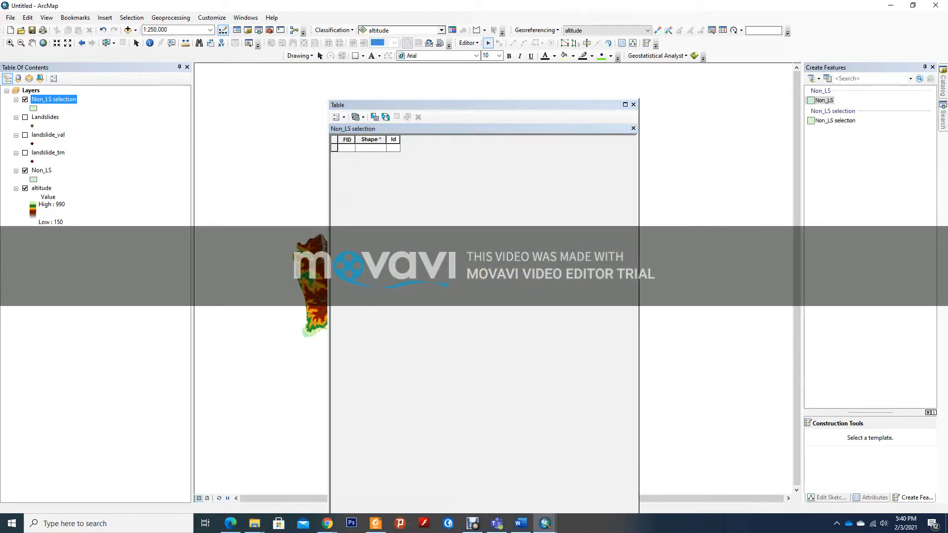
{"action": "left_click", "coordinate": [25, 99]}
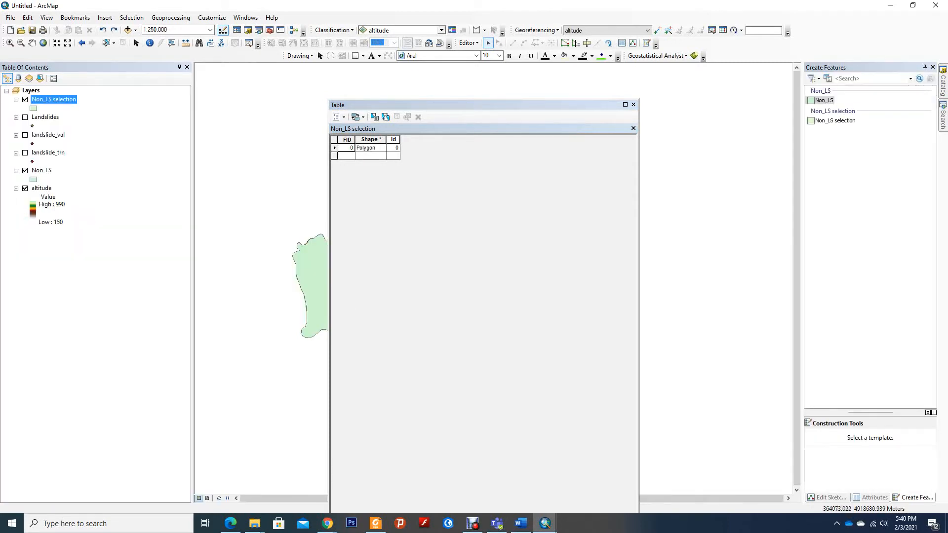
{"action": "left_click", "coordinate": [25, 171]}
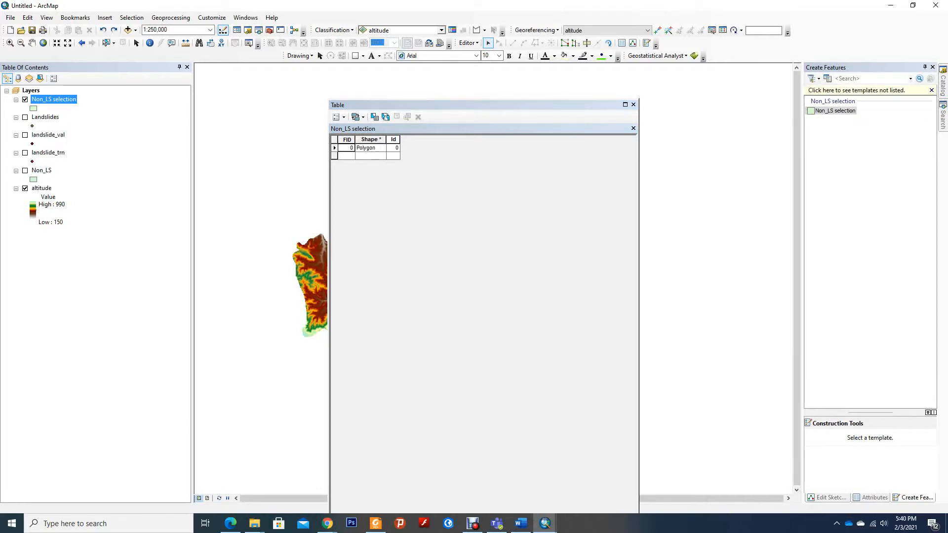
Step: Close the Non_LS selection attribute table to uncover the altitude raster in the map
{"action": "left_click", "coordinate": [24, 170]}
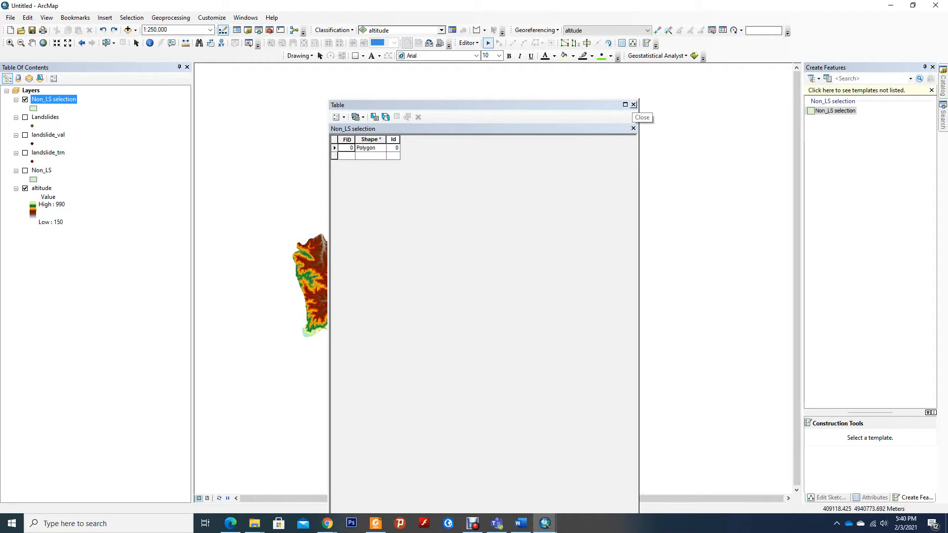
{"action": "left_click", "coordinate": [633, 104]}
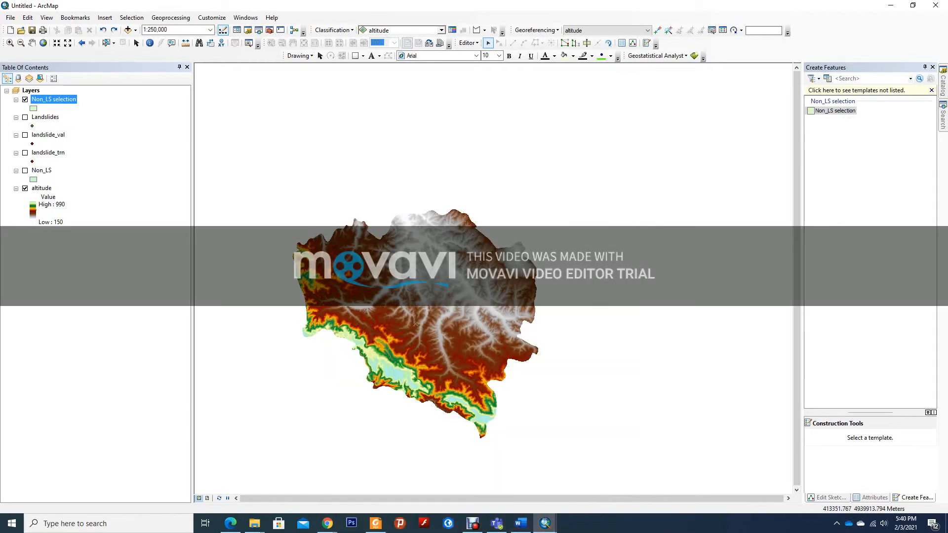
{"action": "right_click", "coordinate": [65, 100]}
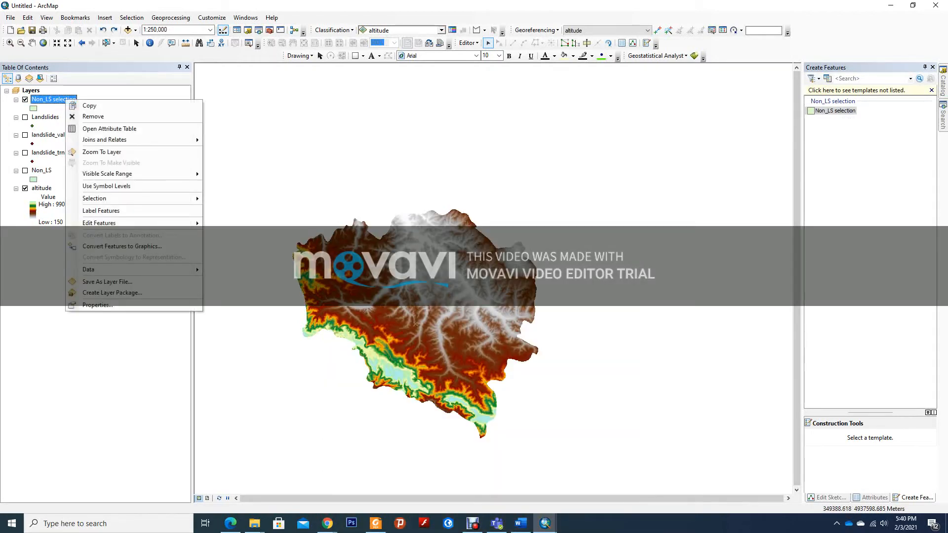
{"action": "mouse_move", "coordinate": [98, 269]}
Step: Start a new shapefile in the Landslide data folder, name it Area and set its feature type to Polygon
{"action": "left_click", "coordinate": [942, 81]}
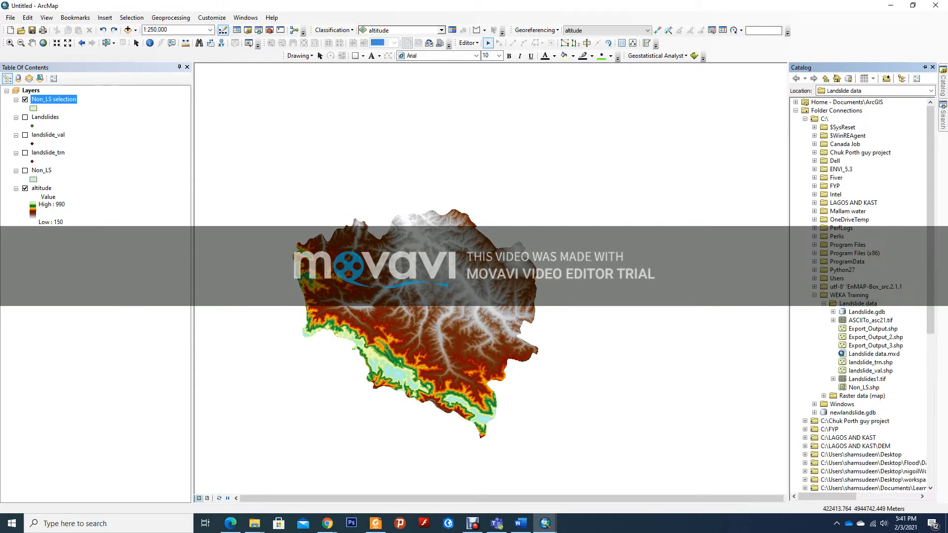
{"action": "right_click", "coordinate": [858, 303]}
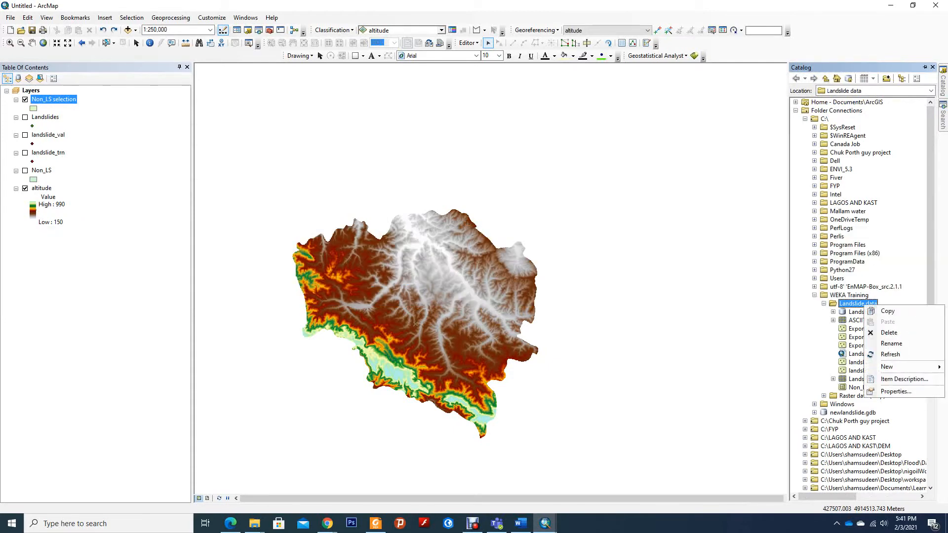
{"action": "mouse_move", "coordinate": [886, 366]}
{"action": "left_click", "coordinate": [785, 427]}
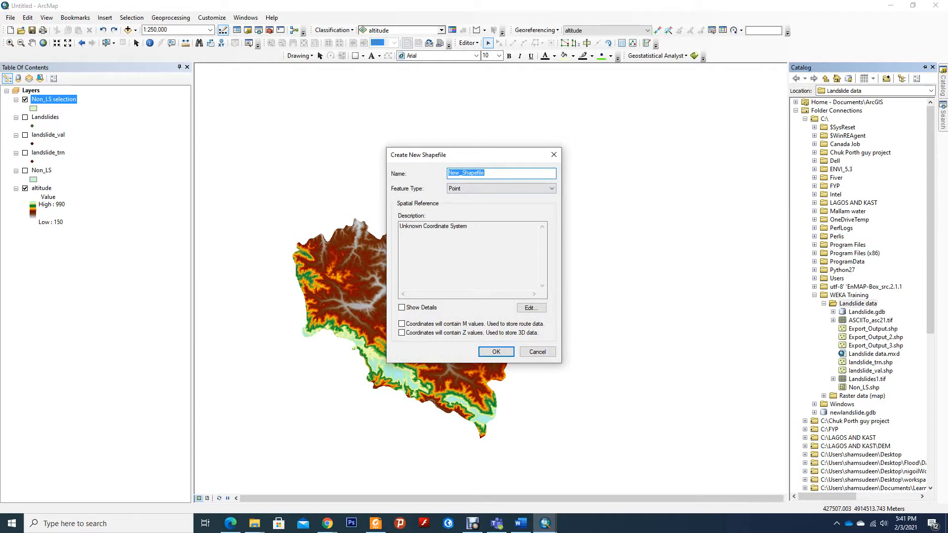
{"action": "type", "text": "are"}
{"action": "key", "text": "BackSpace"}
{"action": "key", "text": "BackSpace"}
{"action": "key", "text": "BackSpace"}
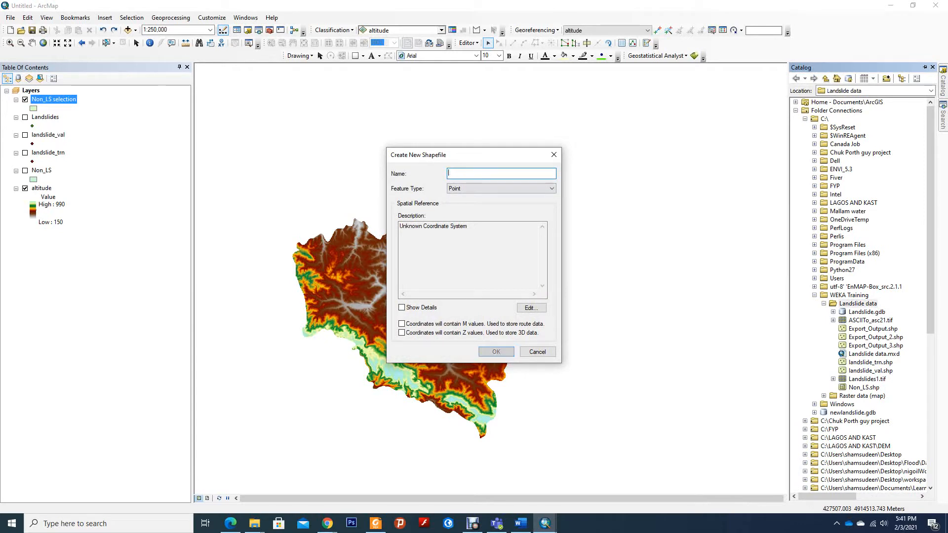
{"action": "type", "text": "Area"}
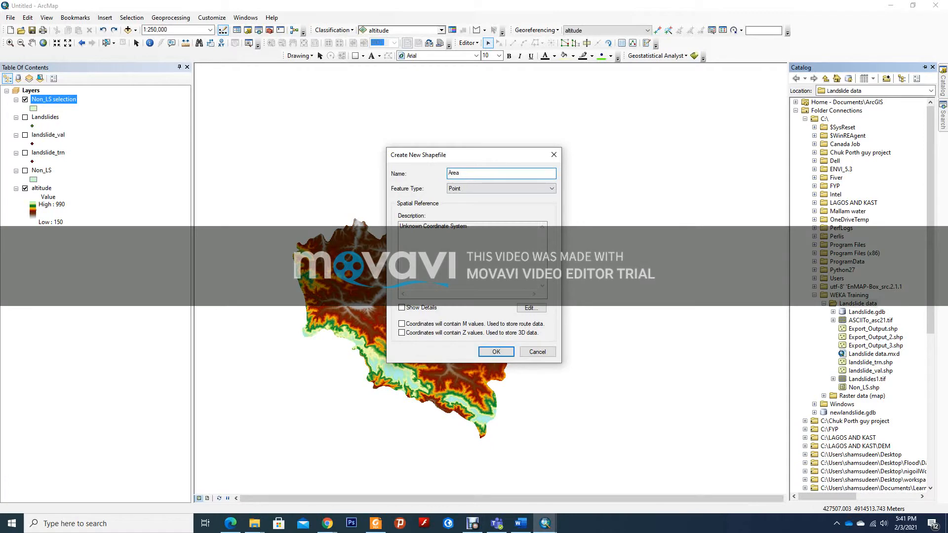
{"action": "left_click", "coordinate": [500, 188]}
{"action": "left_click", "coordinate": [463, 212]}
Step: Import the coordinate system from Non_LS.shp for the new shapefile and create it
{"action": "left_click", "coordinate": [531, 308]}
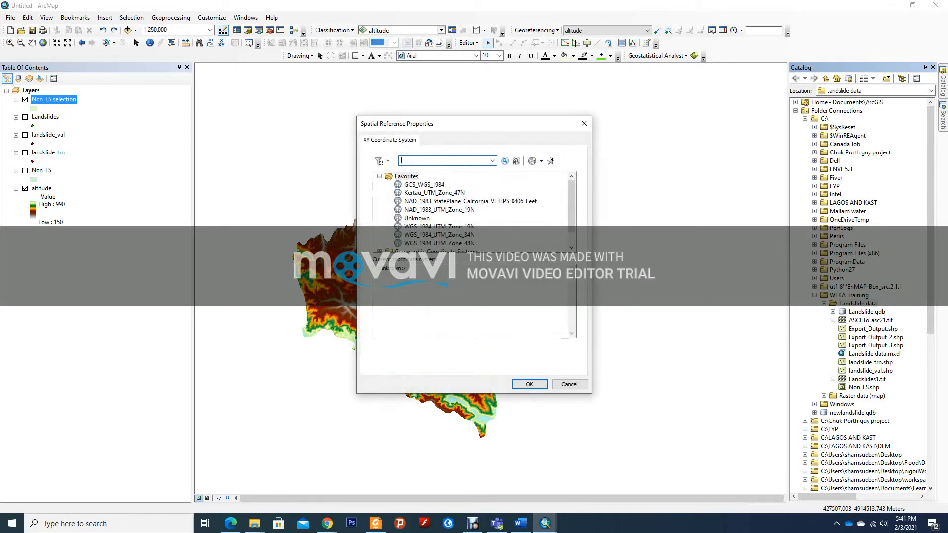
{"action": "left_click", "coordinate": [541, 161]}
{"action": "left_click", "coordinate": [553, 184]}
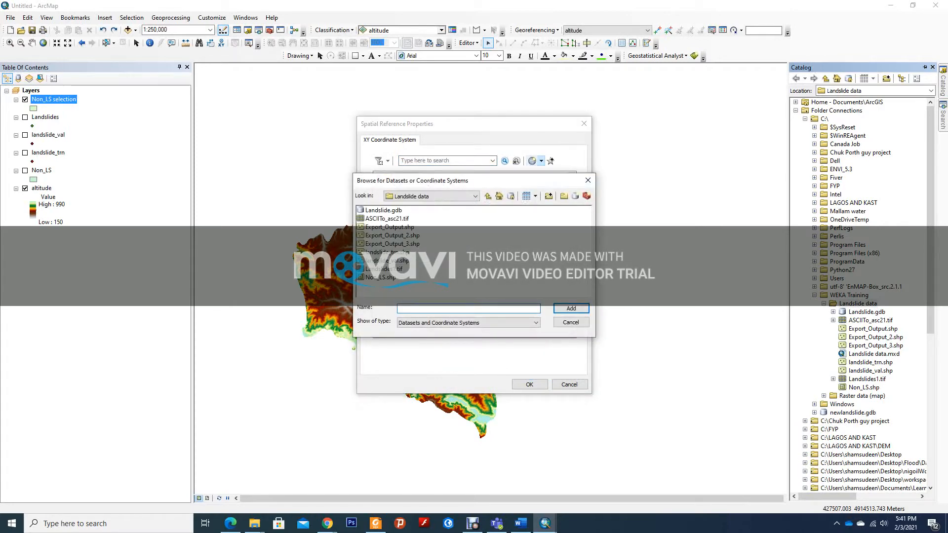
{"action": "left_click", "coordinate": [379, 277]}
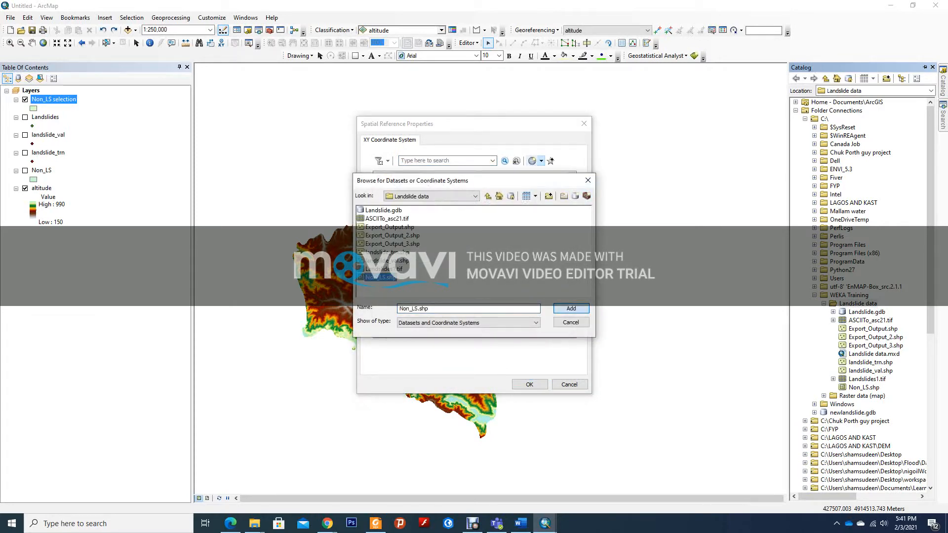
{"action": "left_click", "coordinate": [570, 309]}
{"action": "left_click", "coordinate": [530, 384]}
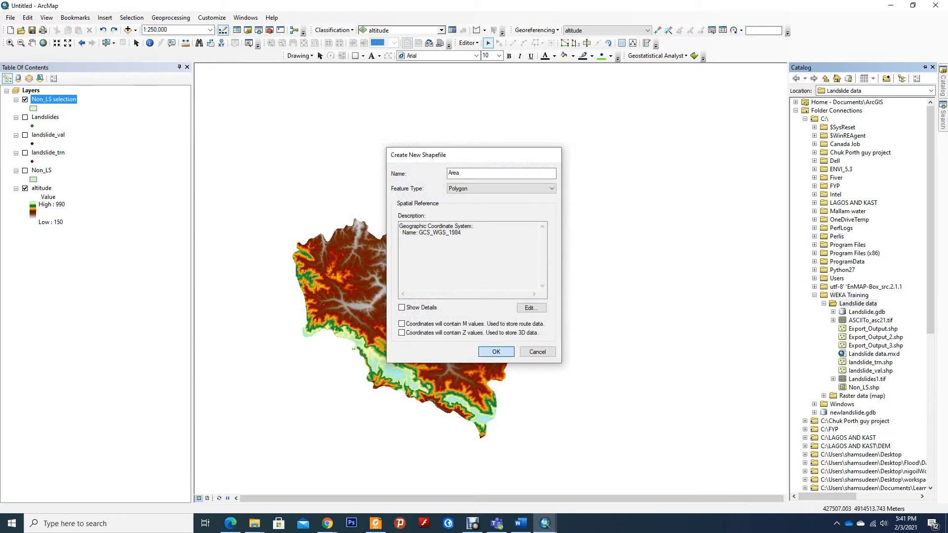
{"action": "left_click", "coordinate": [497, 352]}
Step: Stop the current edit session and start a new one on the Area layer, continuing past the spatial reference warnings
{"action": "left_click", "coordinate": [467, 43]}
{"action": "left_click", "coordinate": [489, 65]}
{"action": "left_click", "coordinate": [468, 43]}
{"action": "left_click", "coordinate": [489, 54]}
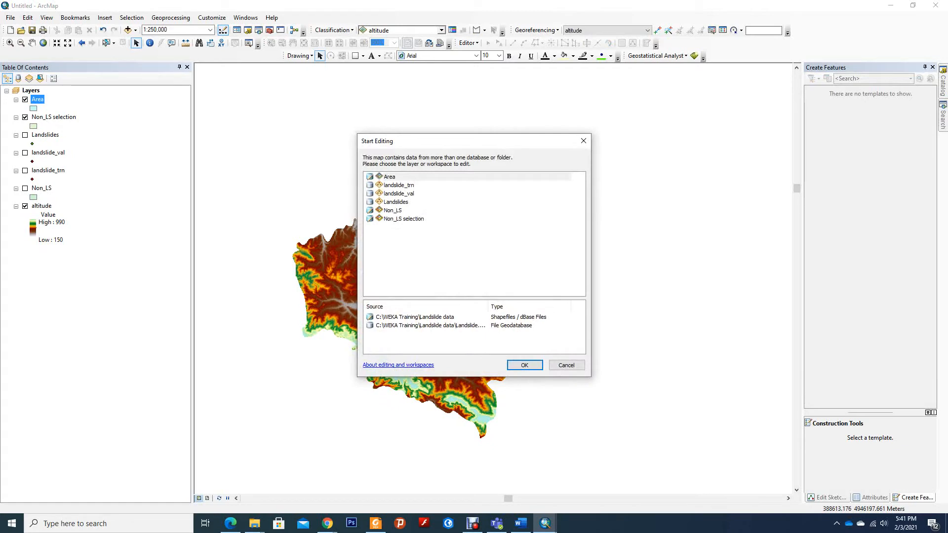
{"action": "left_click", "coordinate": [525, 365]}
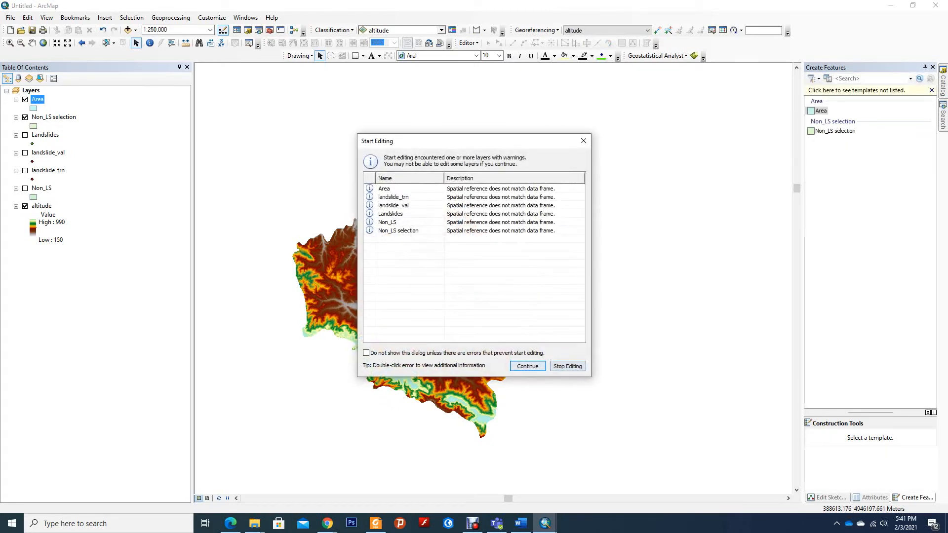
{"action": "left_click", "coordinate": [525, 364]}
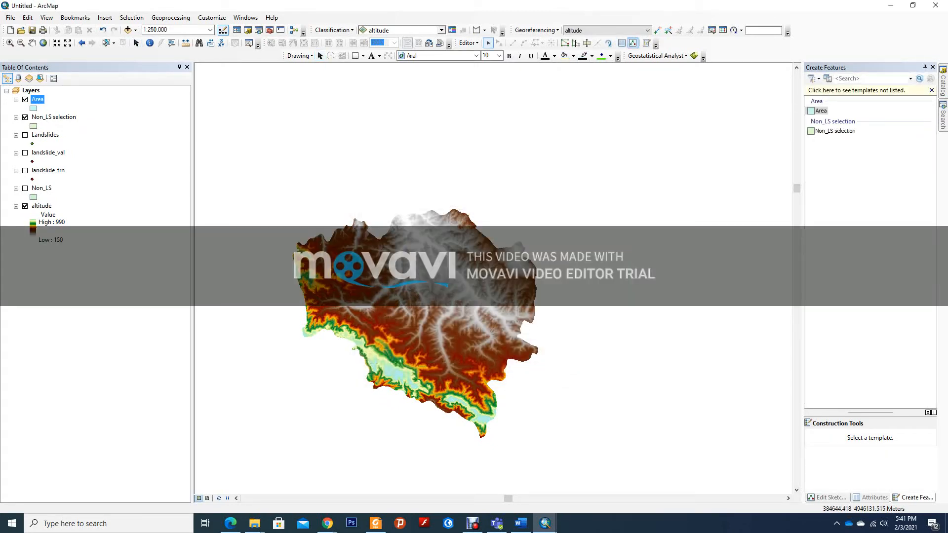
Step: Draw a four-sided polygon in the Area layer enclosing the whole altitude raster
{"action": "left_click", "coordinate": [821, 110]}
{"action": "left_click", "coordinate": [833, 438]}
{"action": "left_click", "coordinate": [240, 203]}
{"action": "left_click", "coordinate": [599, 199]}
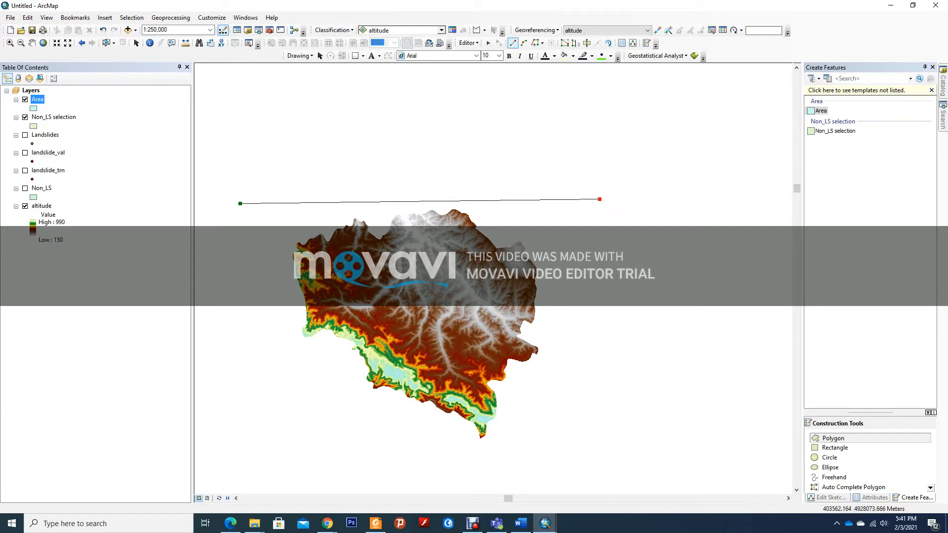
{"action": "left_click", "coordinate": [594, 470]}
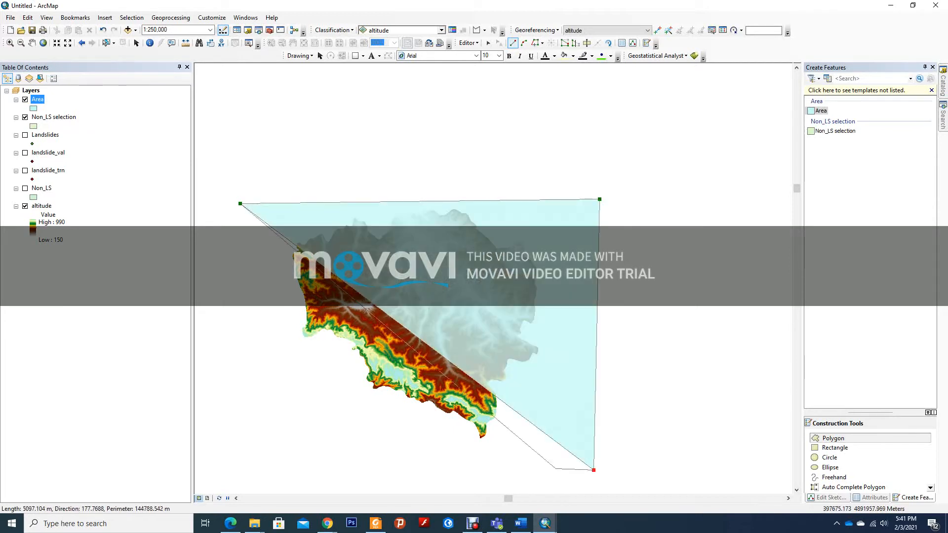
{"action": "double_click", "coordinate": [236, 460]}
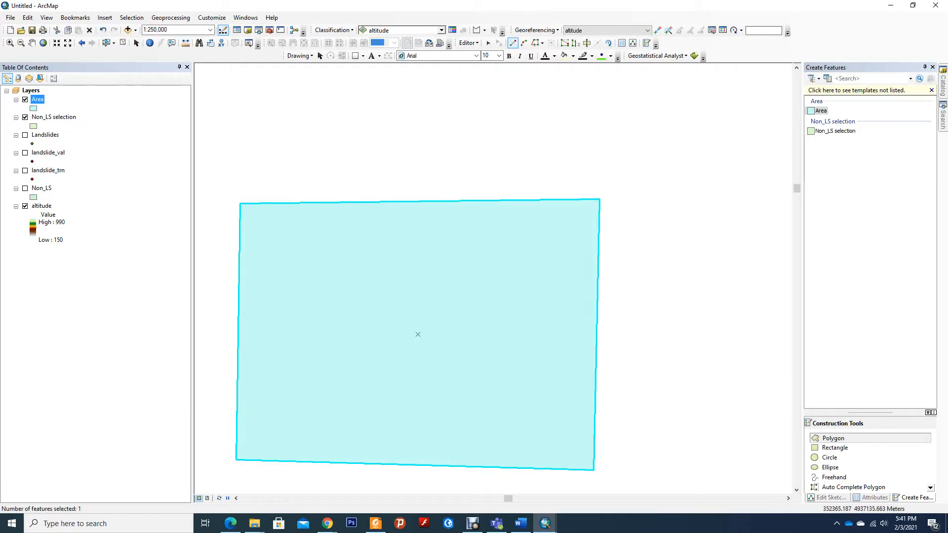
Step: Save the edits to the Area layer and stop editing
{"action": "left_click", "coordinate": [468, 42]}
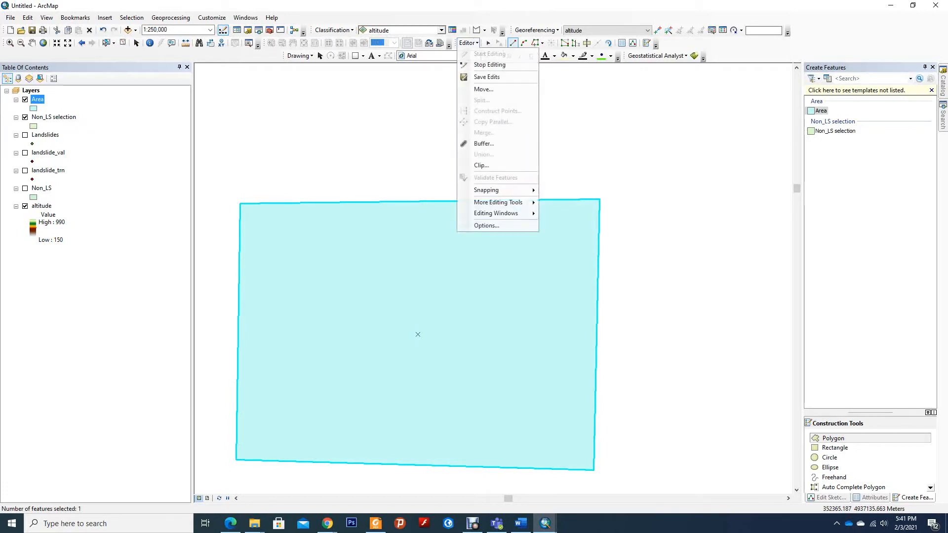
{"action": "left_click", "coordinate": [492, 77]}
{"action": "left_click", "coordinate": [467, 42]}
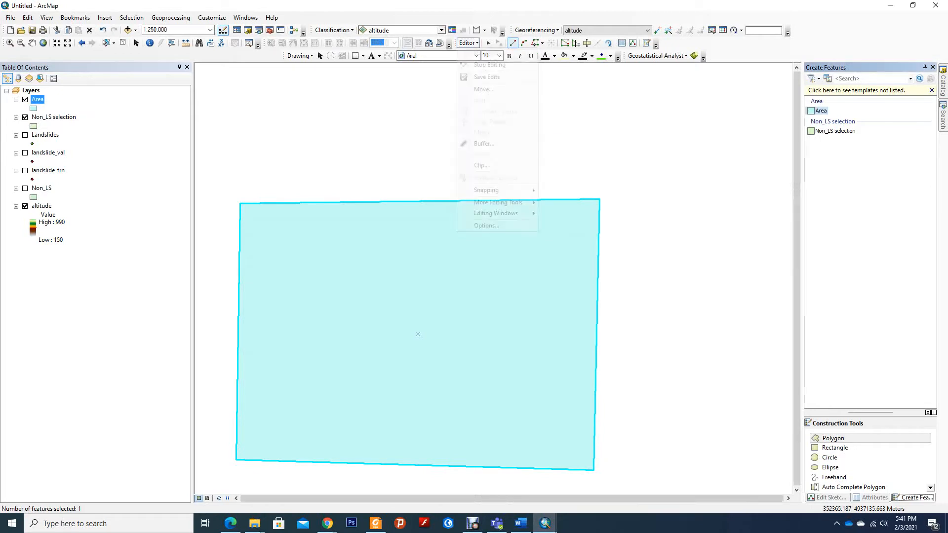
{"action": "left_click", "coordinate": [490, 64]}
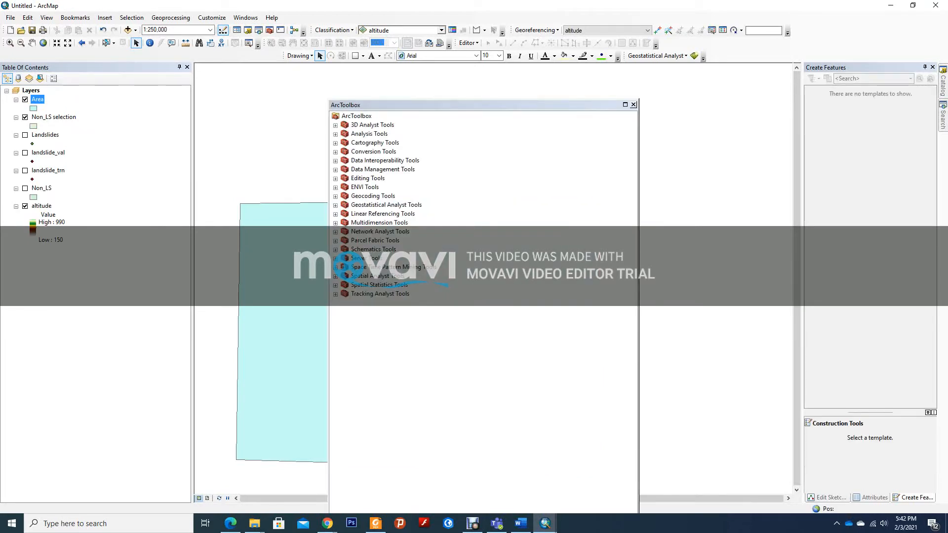
Step: Run the Spatial Analyst Extract by Mask tool with altitude as the input raster and Area as the mask
{"action": "left_click_drag", "start_coordinate": [483, 105], "coordinate": [730, 49]}
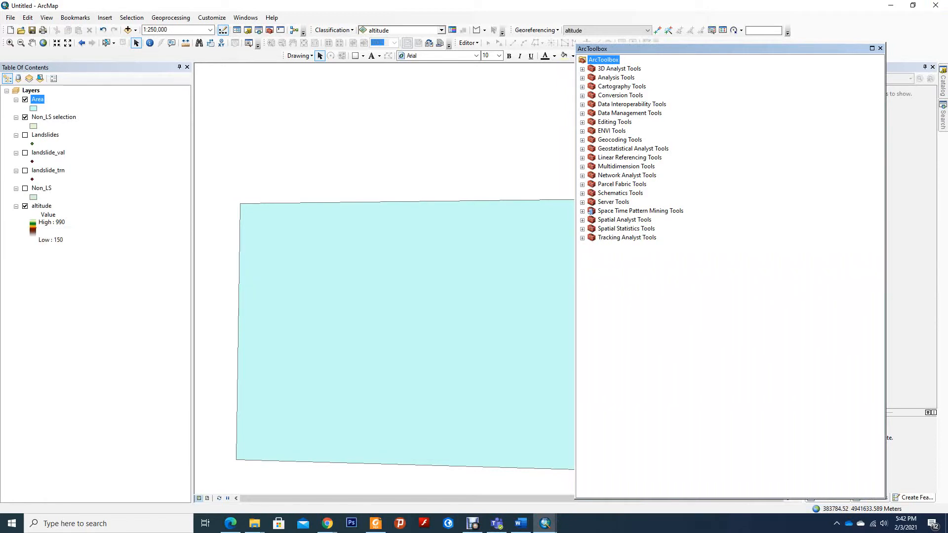
{"action": "left_click", "coordinate": [582, 220]}
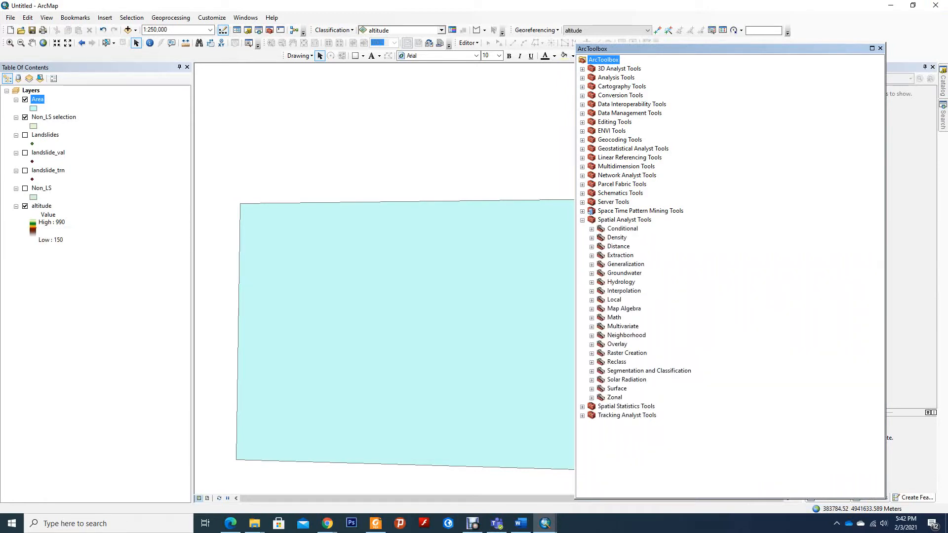
{"action": "left_click", "coordinate": [591, 255]}
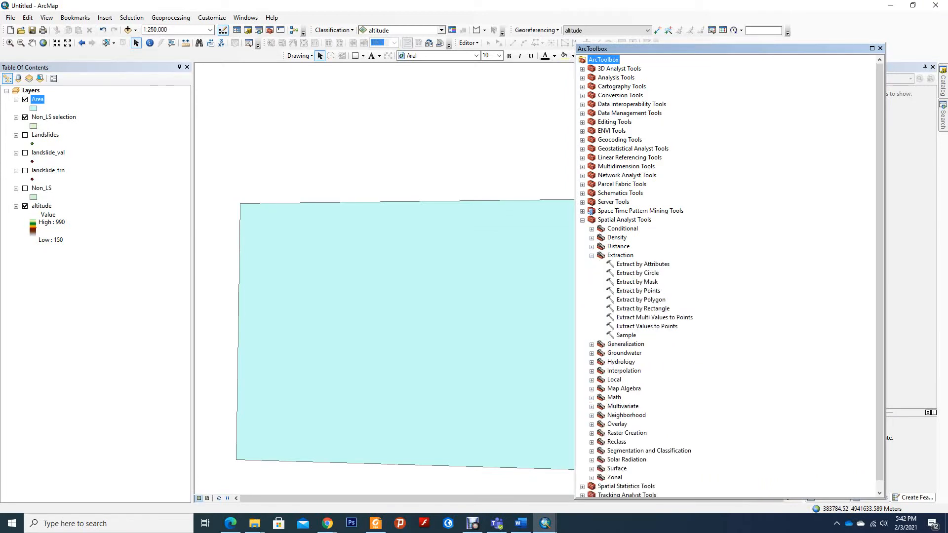
{"action": "left_click", "coordinate": [637, 282]}
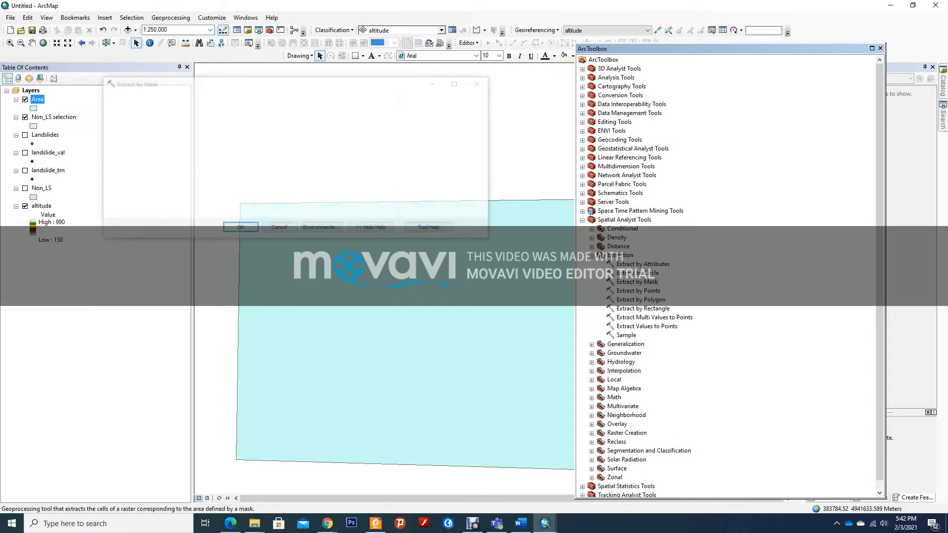
{"action": "left_click", "coordinate": [363, 111]}
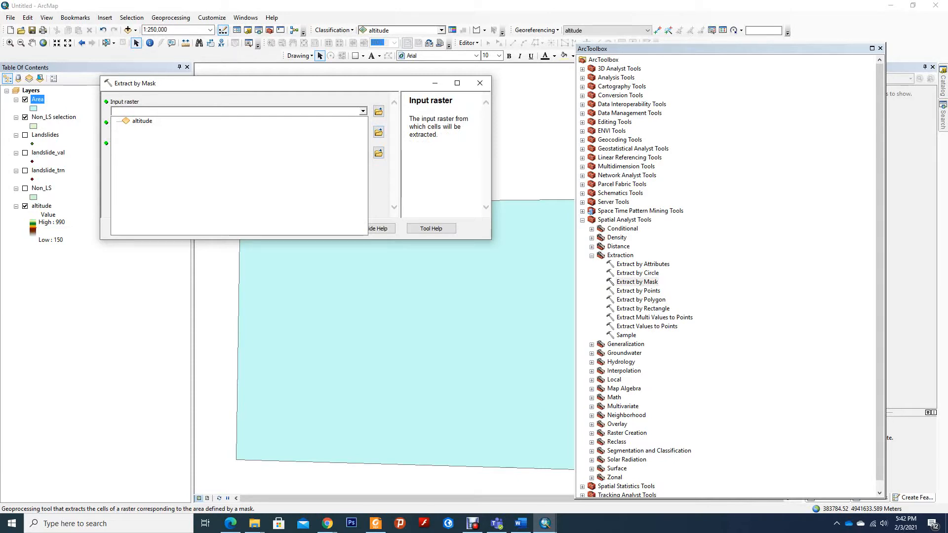
{"action": "left_click", "coordinate": [141, 121]}
{"action": "left_click", "coordinate": [363, 132]}
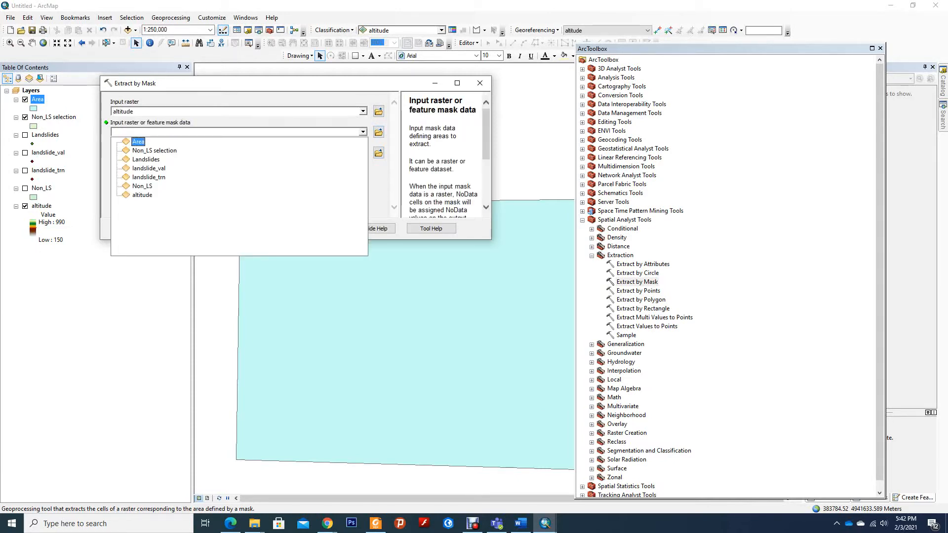
{"action": "left_click", "coordinate": [138, 141]}
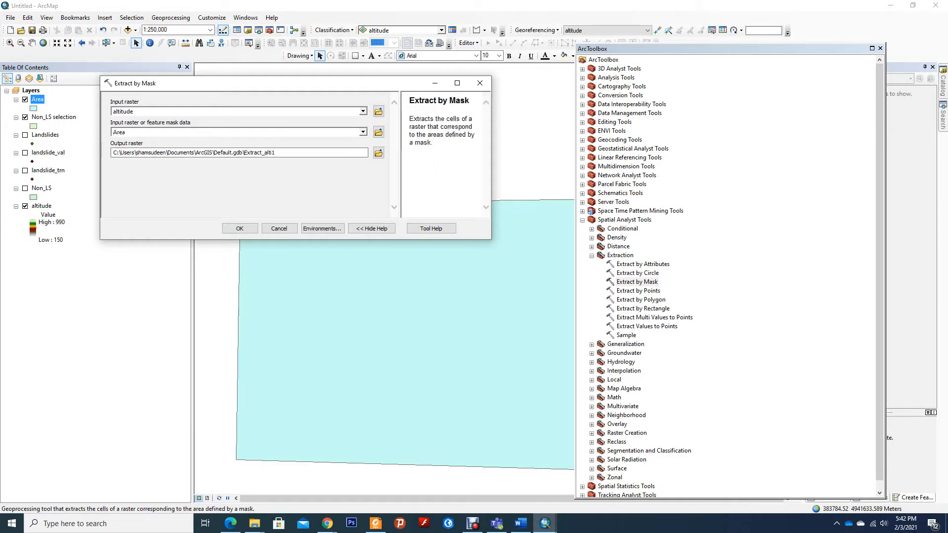
{"action": "left_click", "coordinate": [239, 228]}
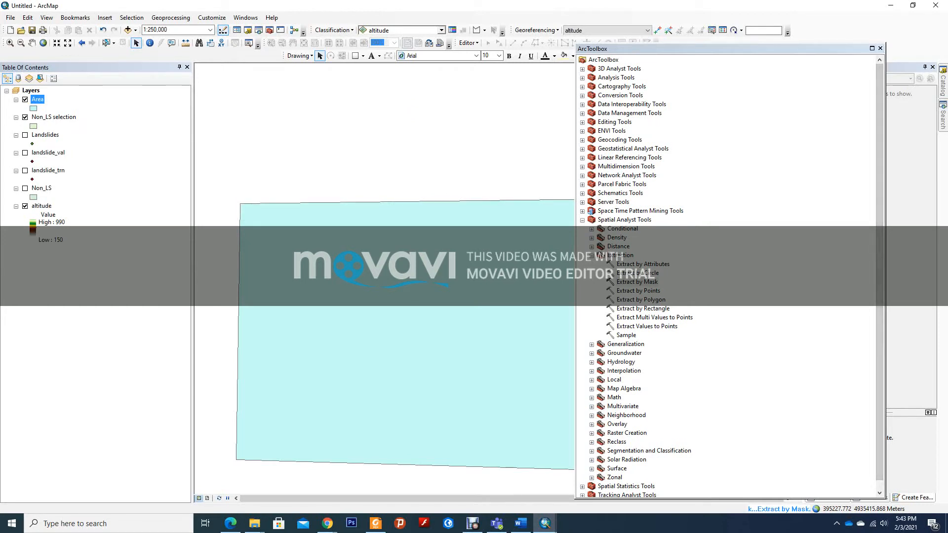
Step: Dock ArcToolbox beside the map, hide the altitude and Area layers, and toggle the extracted raster's visibility to check it, leaving it hidden
{"action": "left_click_drag", "start_coordinate": [885, 108], "coordinate": [650, 108]}
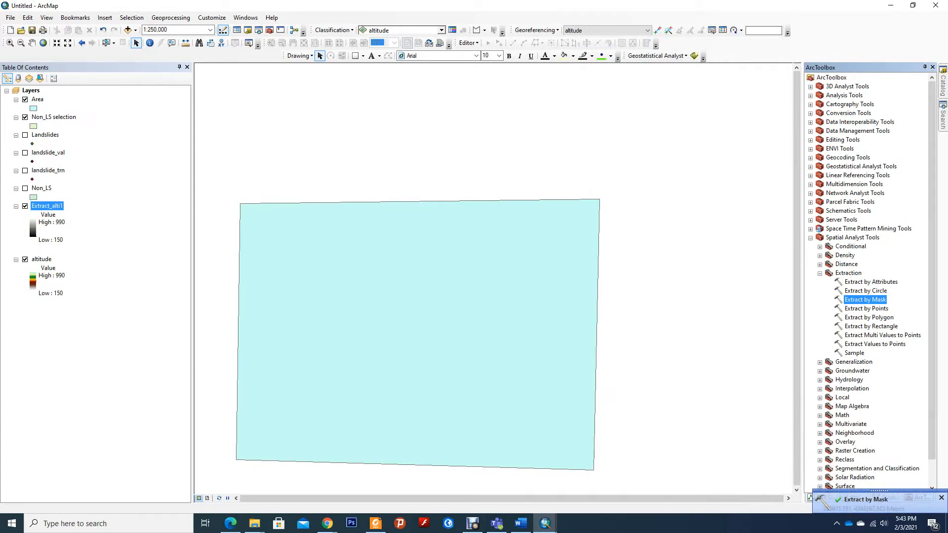
{"action": "left_click", "coordinate": [24, 259]}
{"action": "left_click", "coordinate": [25, 99]}
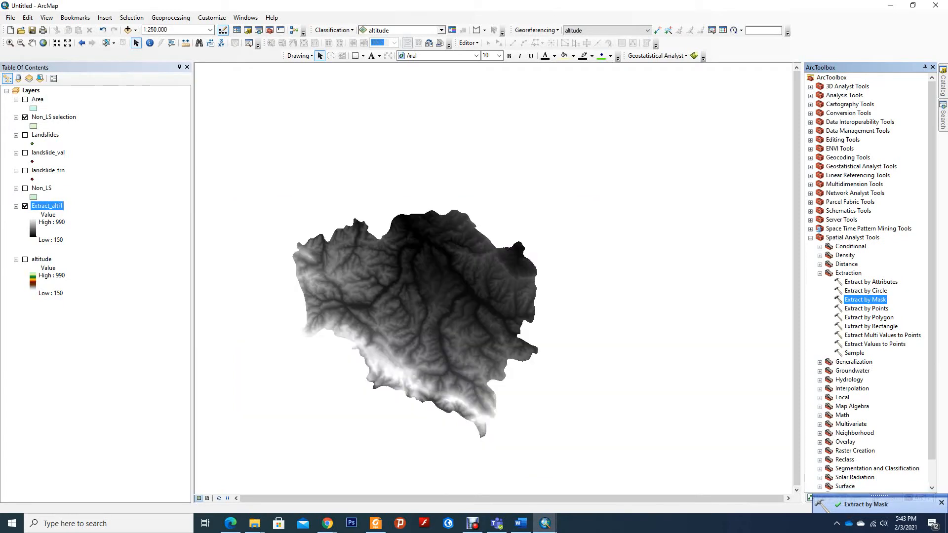
{"action": "left_click", "coordinate": [24, 206]}
{"action": "left_click", "coordinate": [25, 205]}
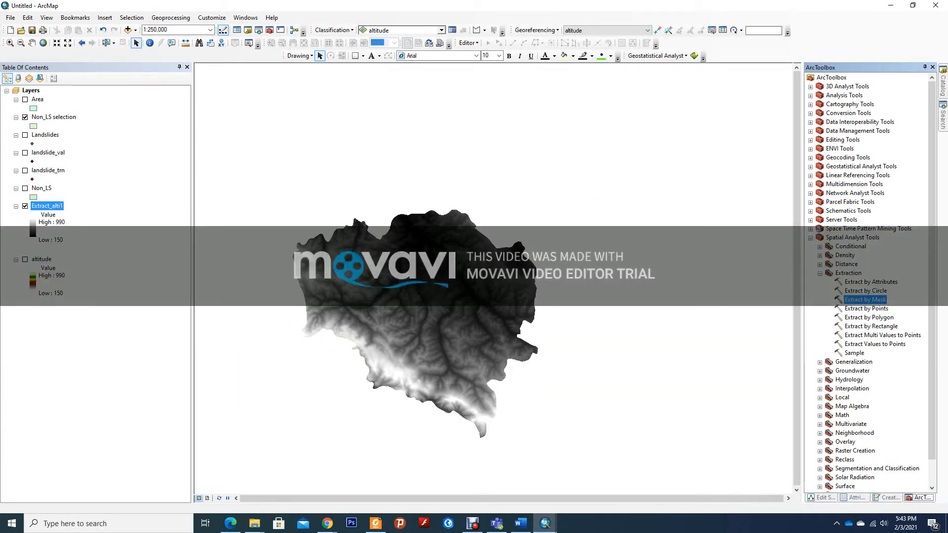
{"action": "left_click", "coordinate": [24, 206]}
{"action": "double_click", "coordinate": [869, 317]}
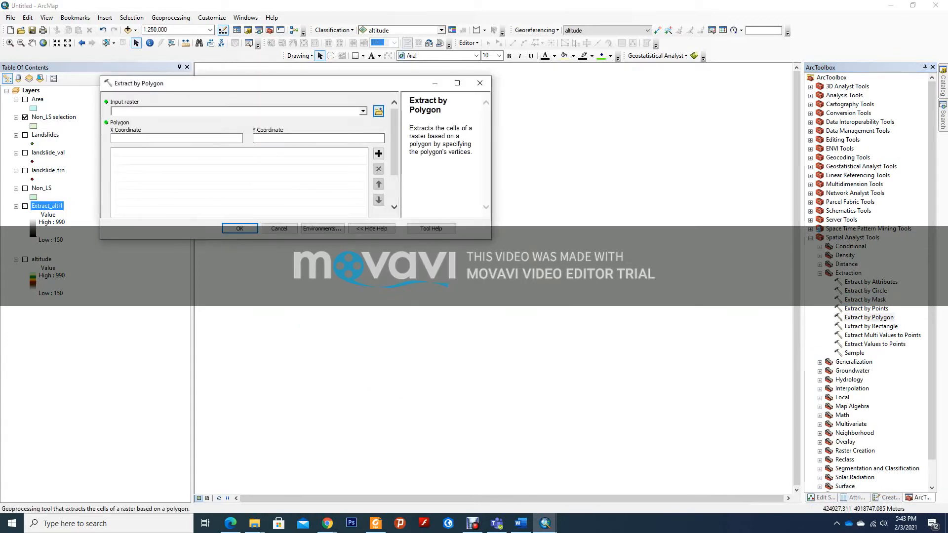
{"action": "left_click", "coordinate": [479, 83]}
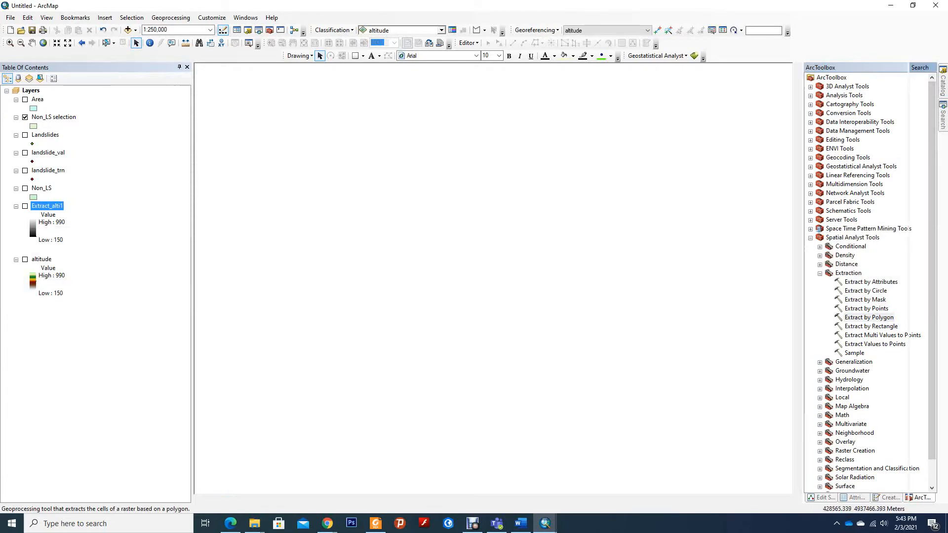
{"action": "key", "text": "ctrl+f"}
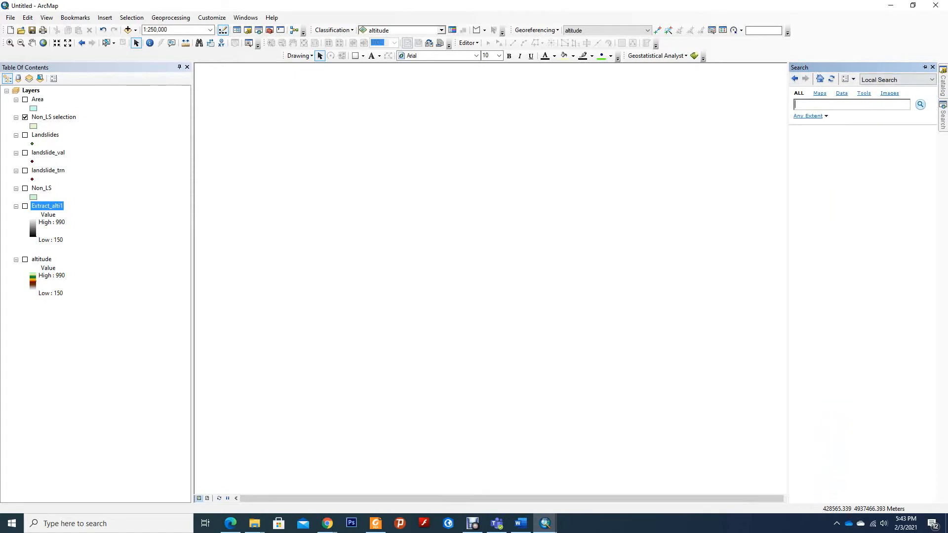
Step: Convert the Area polygon layer to a raster with the Polygon to Raster tool, using FID as the value field
{"action": "left_click", "coordinate": [270, 30]}
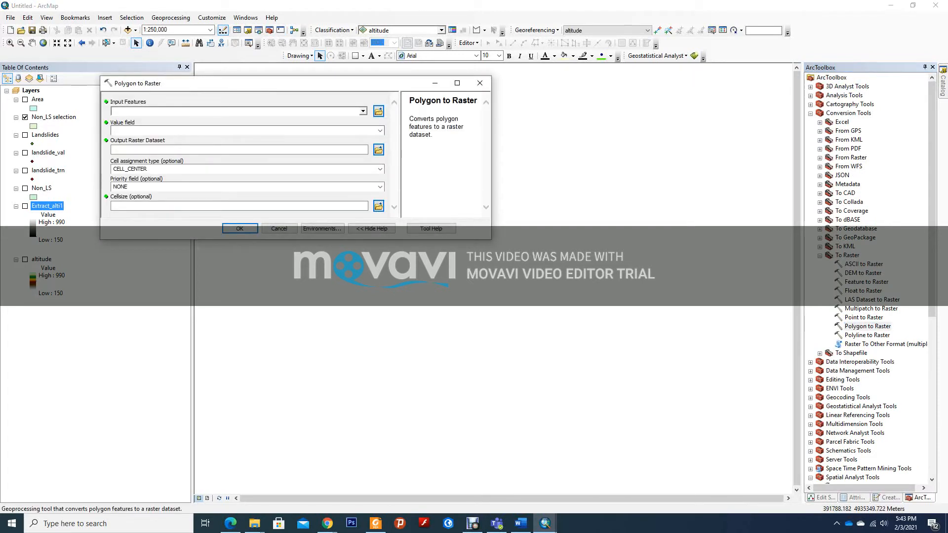
{"action": "left_click_drag", "start_coordinate": [38, 99], "coordinate": [236, 111]}
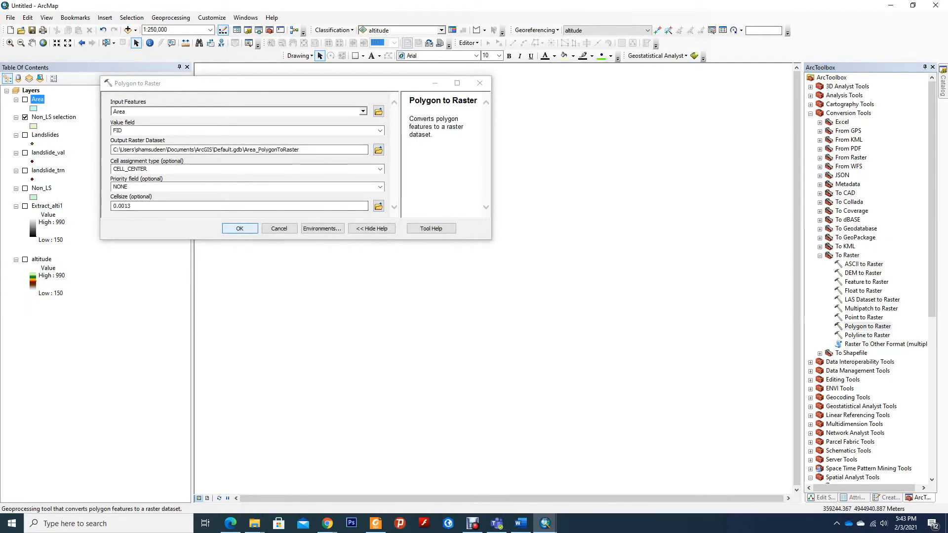
{"action": "left_click", "coordinate": [132, 206]}
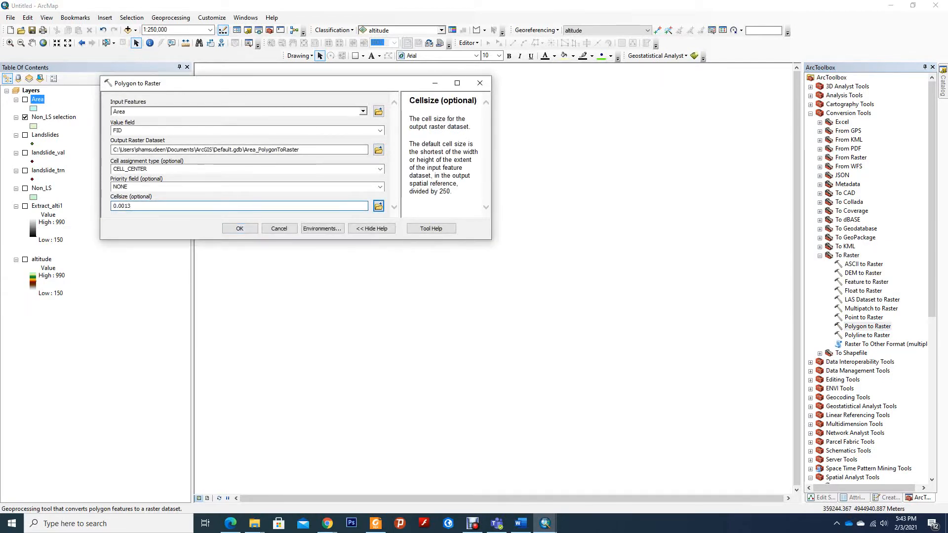
{"action": "left_click_drag", "start_coordinate": [131, 206], "coordinate": [113, 206]}
{"action": "key", "text": "Return"}
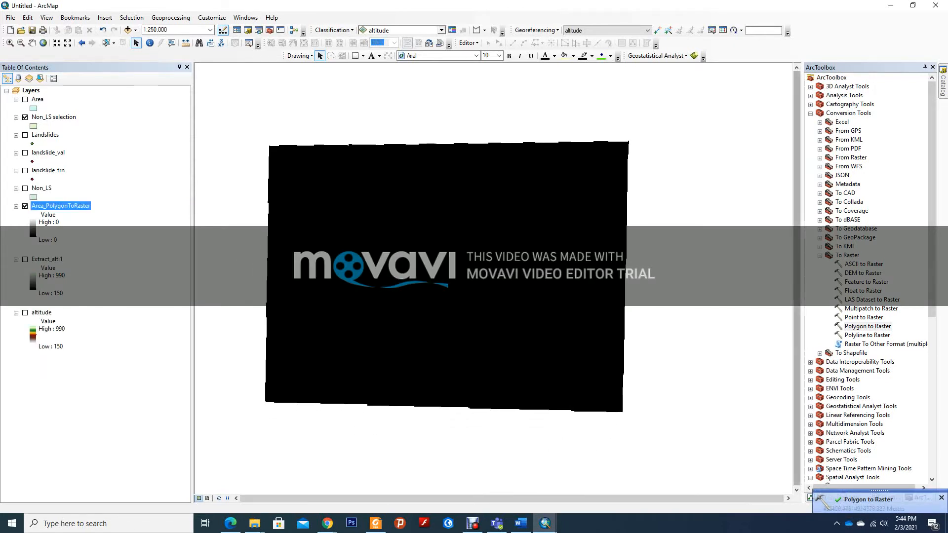
Step: Run Extract by Mask with Area_PolygonToRaster as the input raster and altitude as the mask
{"action": "left_click", "coordinate": [820, 256]}
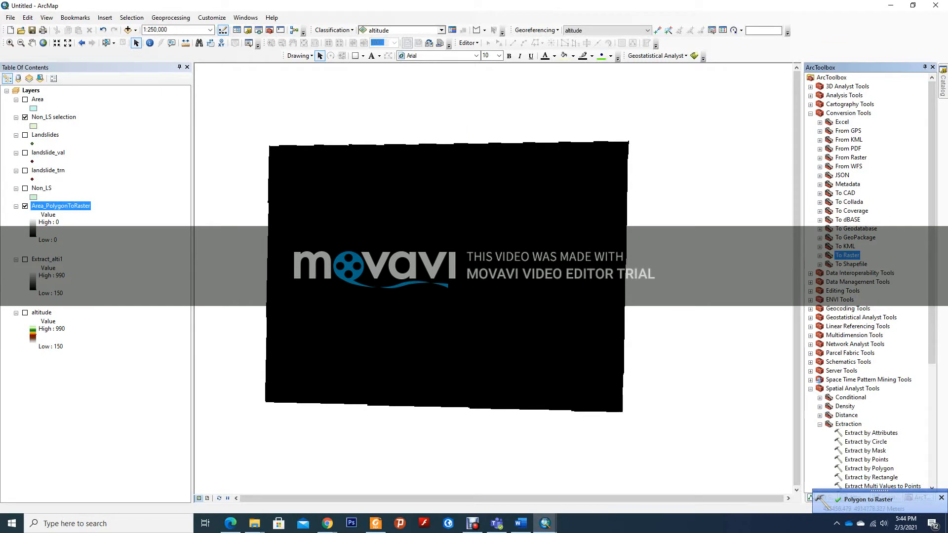
{"action": "left_click", "coordinate": [810, 113]}
{"action": "double_click", "coordinate": [865, 299]}
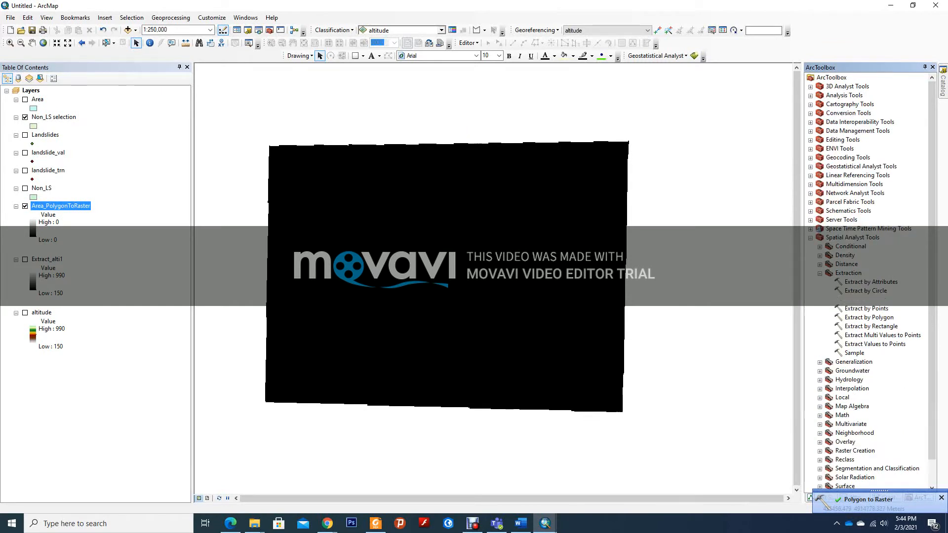
{"action": "left_click", "coordinate": [362, 111]}
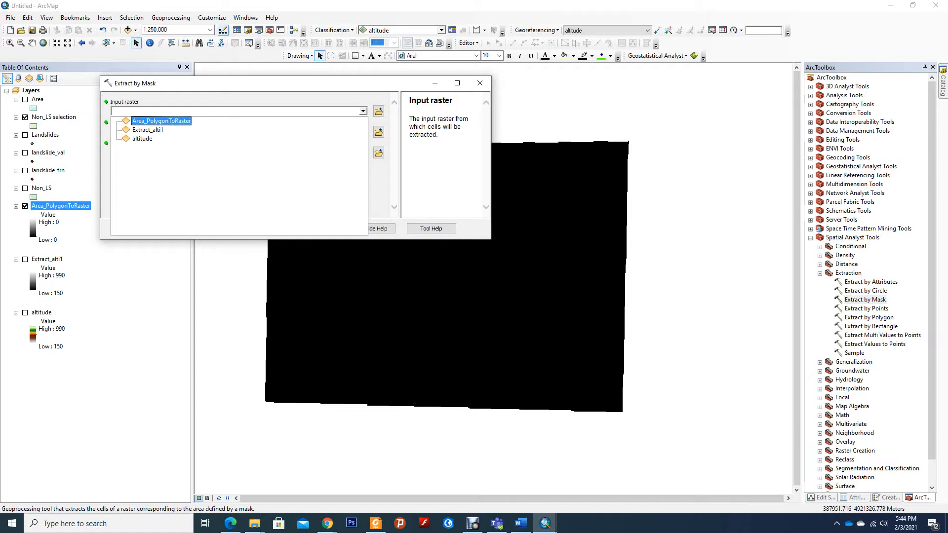
{"action": "left_click", "coordinate": [161, 120]}
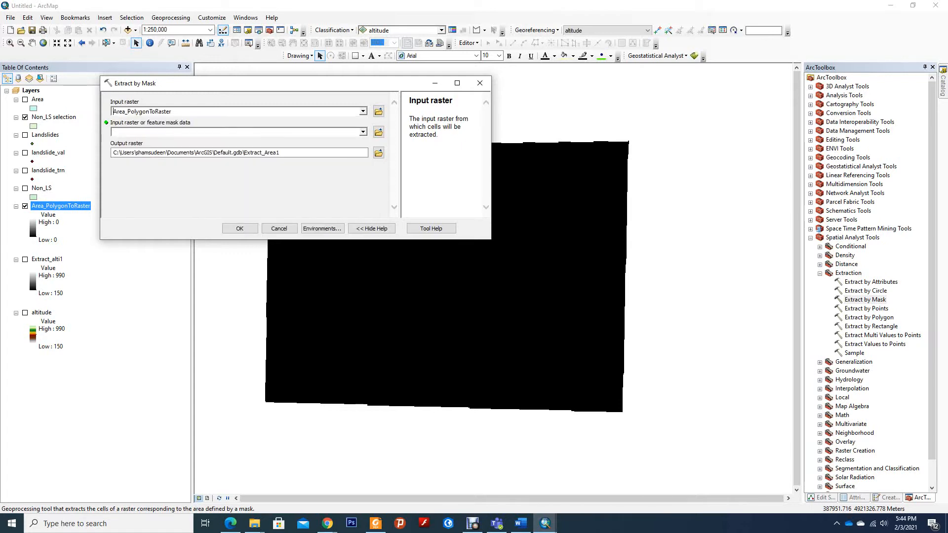
{"action": "left_click", "coordinate": [363, 132]}
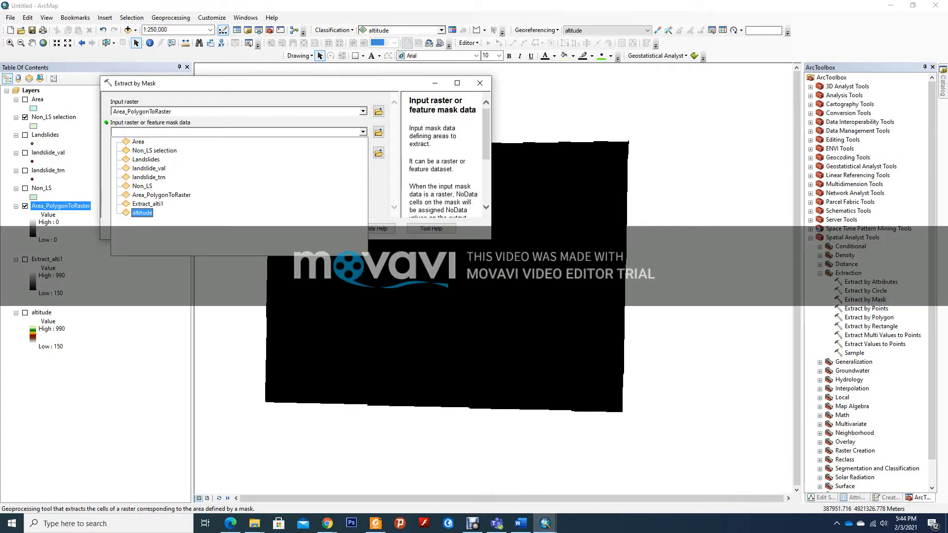
{"action": "left_click", "coordinate": [141, 212]}
{"action": "left_click", "coordinate": [239, 228]}
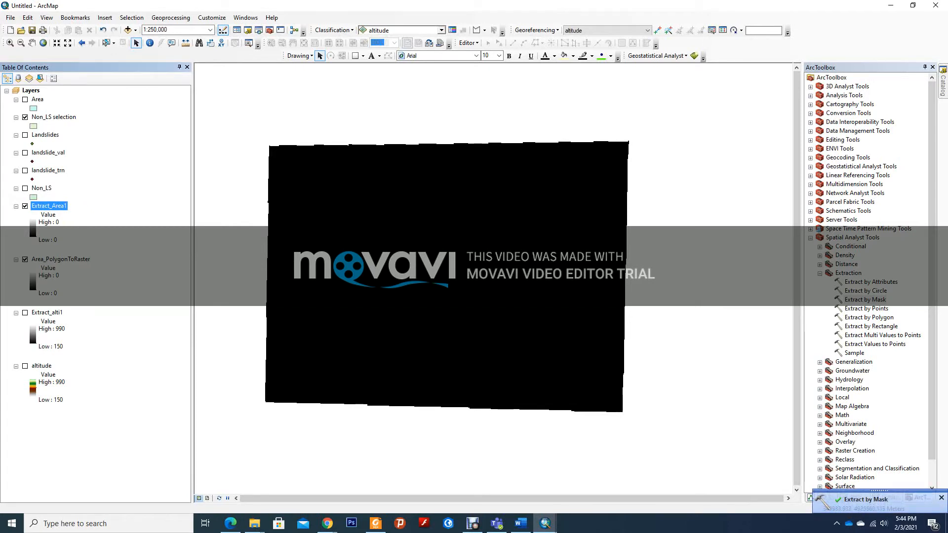
Step: Hide the Non_LS selection and Area_PolygonToRaster layers, leaving only the extracted Extract_Area1 raster displayed
{"action": "left_click", "coordinate": [24, 117]}
{"action": "left_click", "coordinate": [24, 206]}
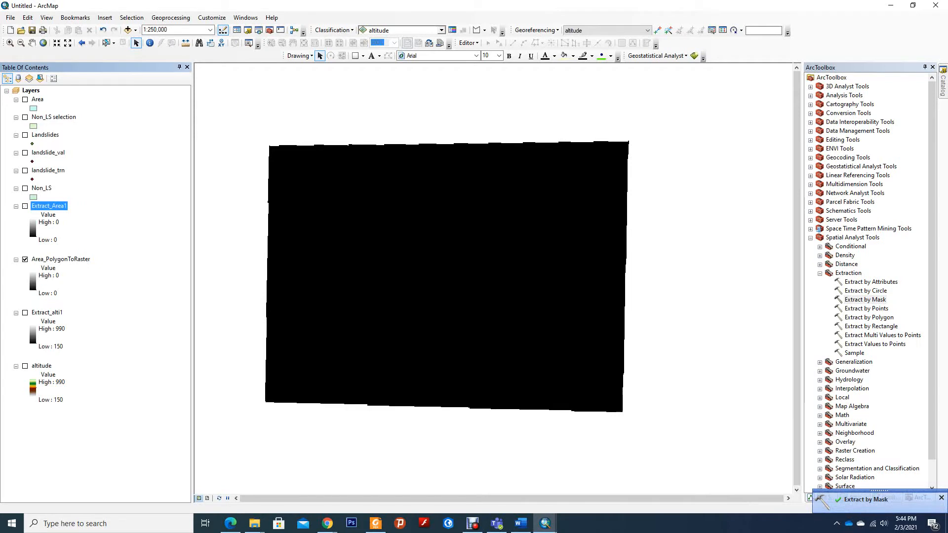
{"action": "left_click", "coordinate": [25, 259]}
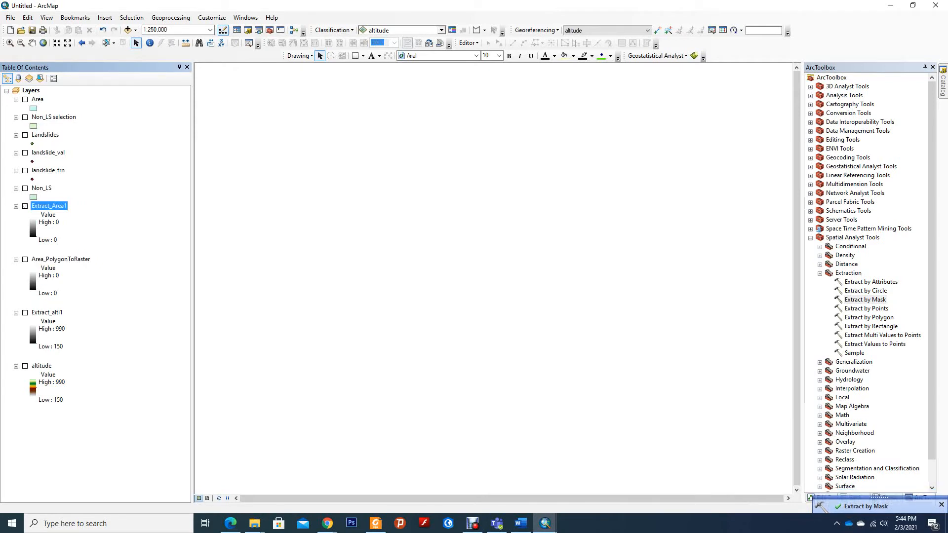
{"action": "left_click", "coordinate": [25, 206]}
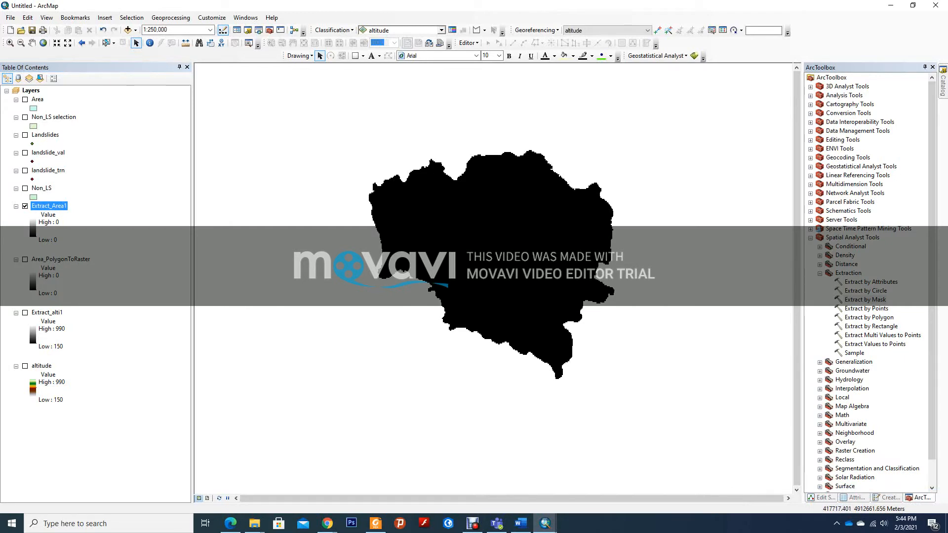
Step: Convert the Extract_Area1 raster to simplified polygons with Raster to Polygon, using Value as the field
{"action": "left_click", "coordinate": [810, 238]}
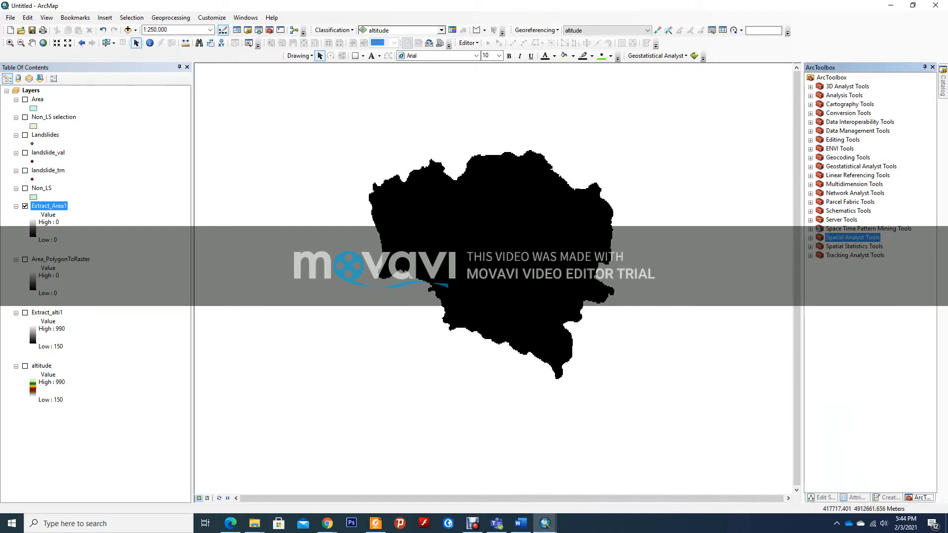
{"action": "left_click", "coordinate": [810, 113]}
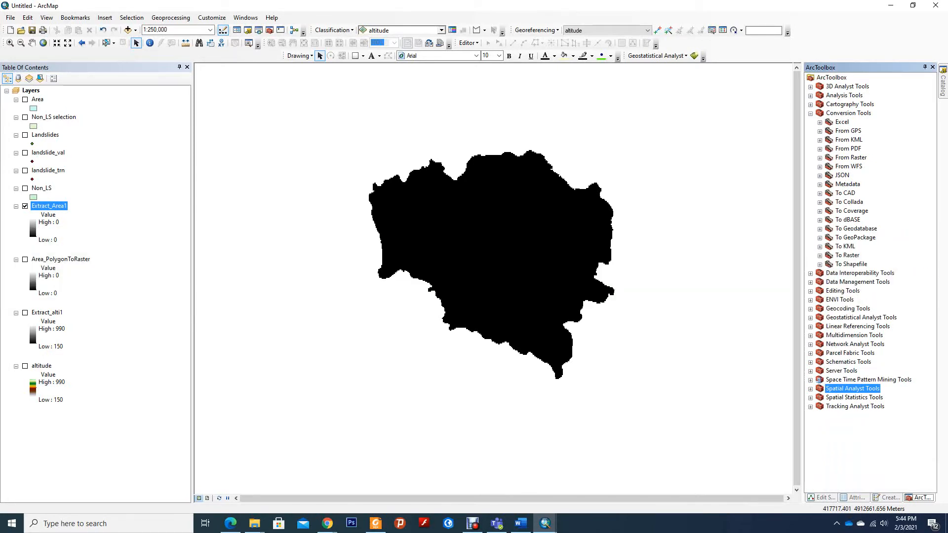
{"action": "left_click", "coordinate": [819, 158]}
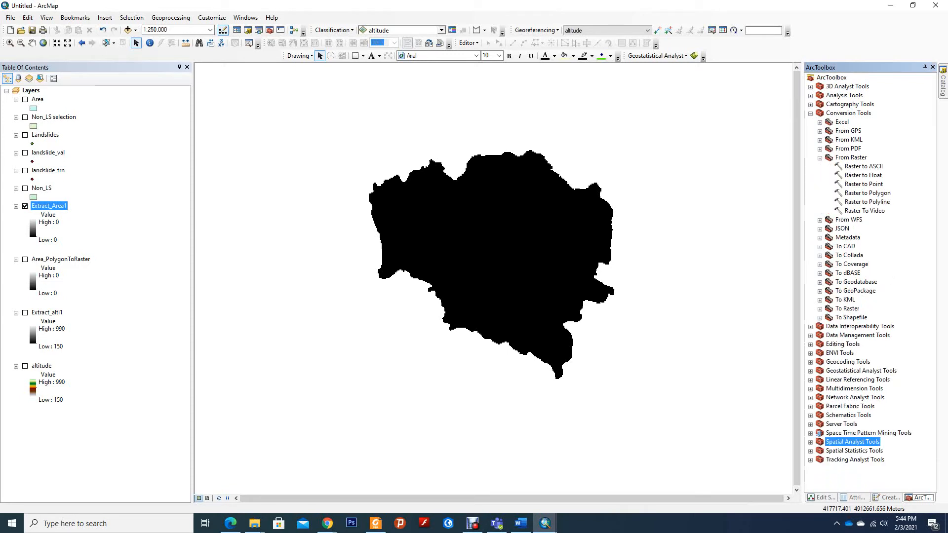
{"action": "double_click", "coordinate": [867, 193]}
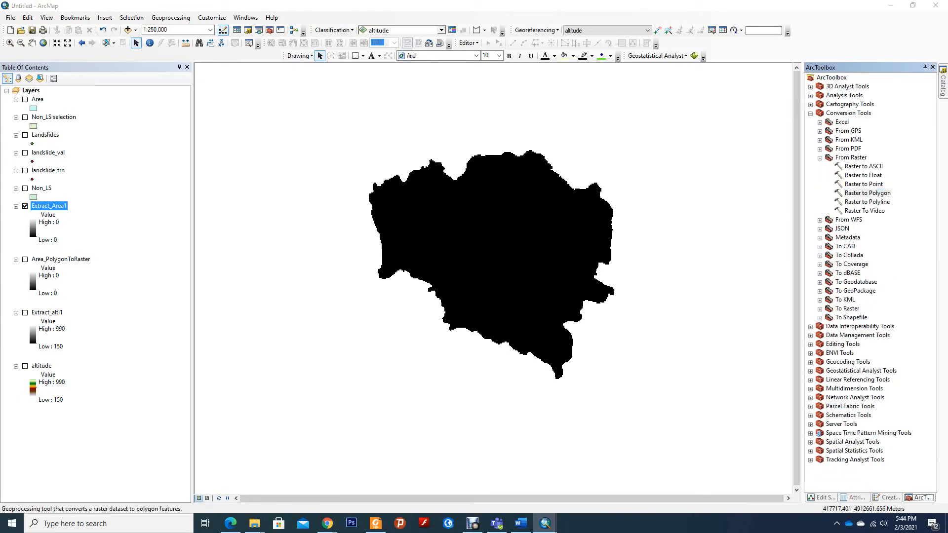
{"action": "left_click", "coordinate": [363, 111]}
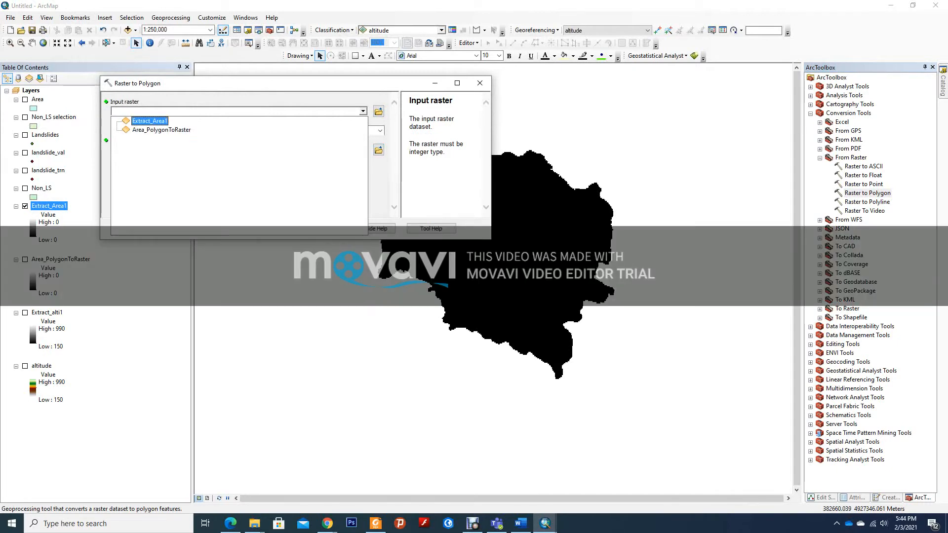
{"action": "left_click", "coordinate": [149, 121]}
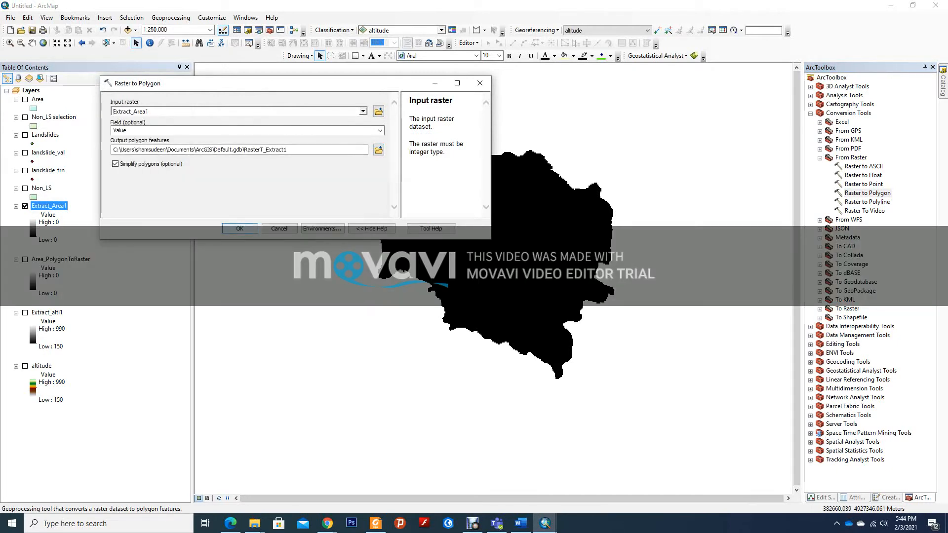
{"action": "left_click", "coordinate": [239, 228]}
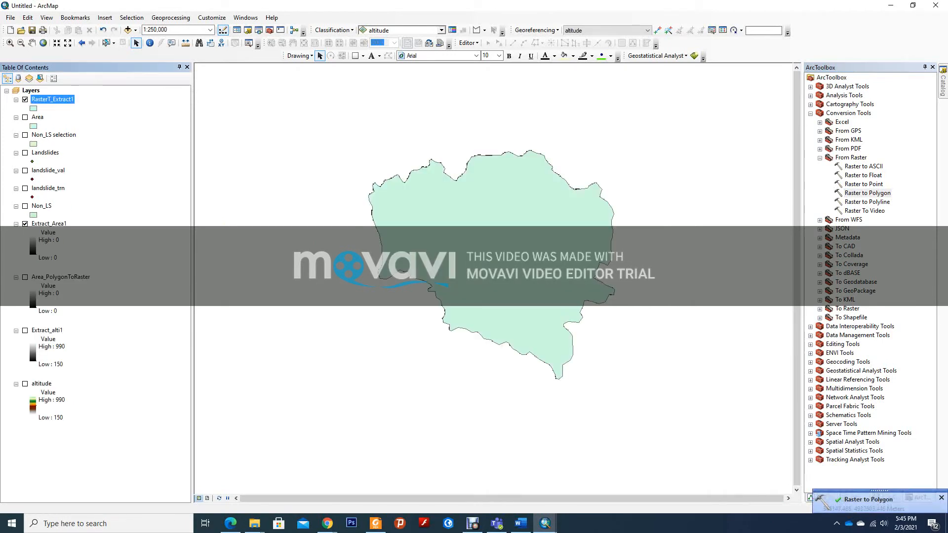
Step: Hide the Extract_Area1 raster and the RasterT_Extract1 polygon layer, and show the Non_LS layer instead
{"action": "left_click", "coordinate": [24, 224]}
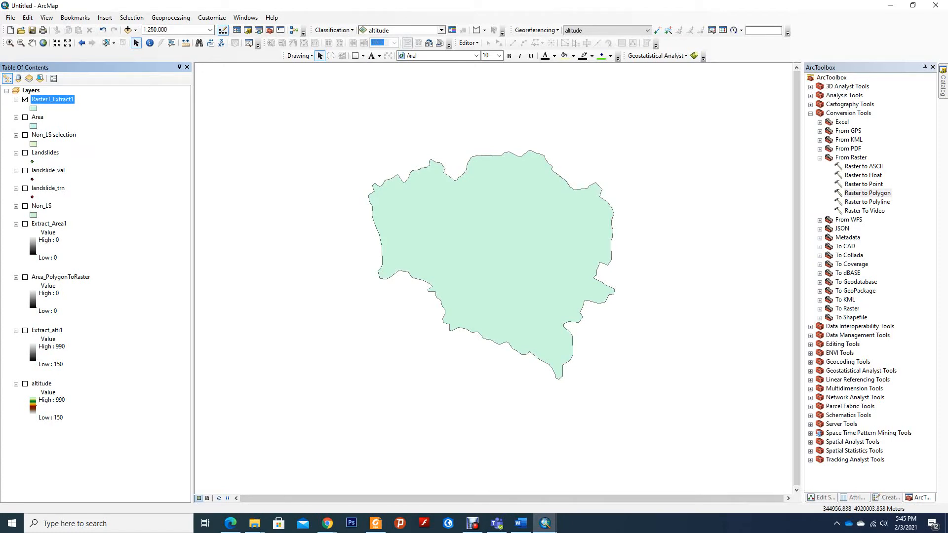
{"action": "left_click", "coordinate": [25, 206]}
{"action": "left_click", "coordinate": [24, 100]}
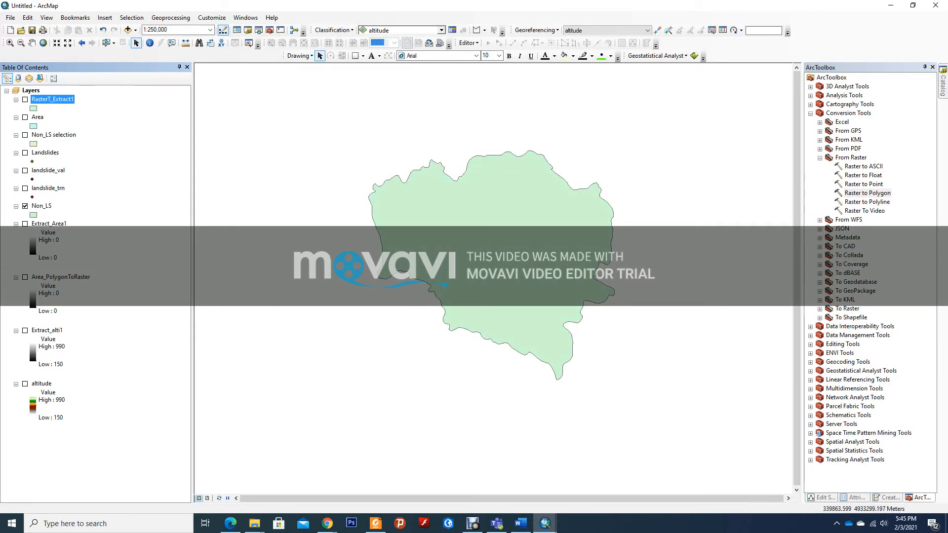
Step: Give the RasterT_Extract1 polygon a red fill and toggle its visibility to compare it with Non_LS, leaving it hidden
{"action": "left_click", "coordinate": [33, 108]}
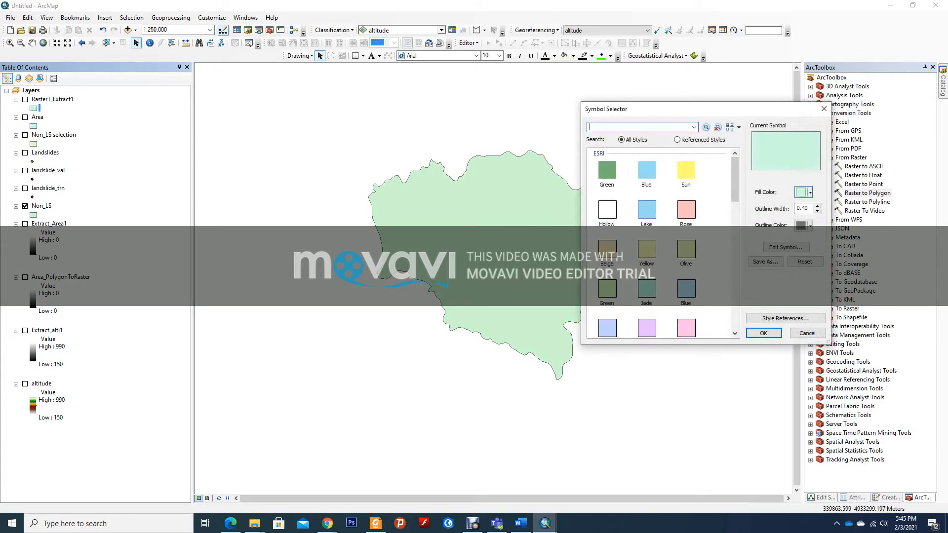
{"action": "left_click", "coordinate": [803, 192]}
{"action": "left_click", "coordinate": [808, 236]}
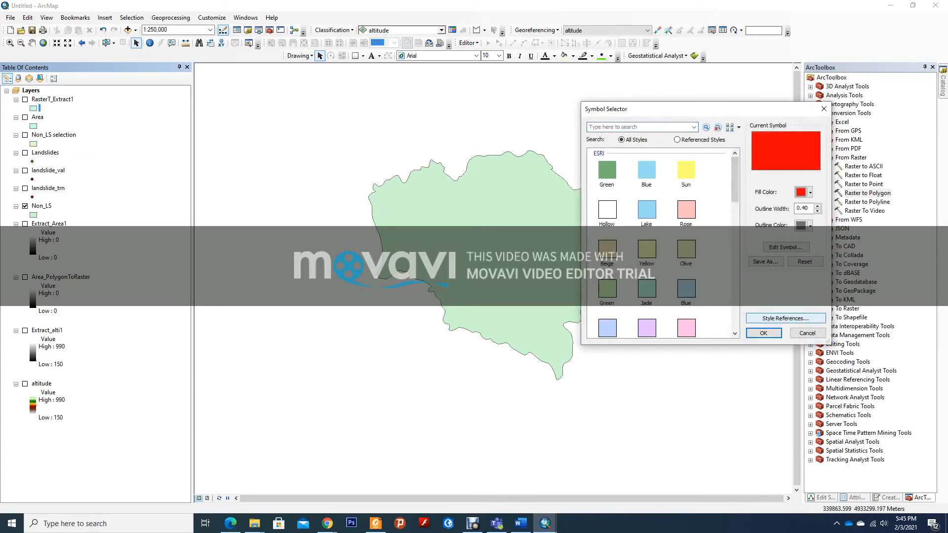
{"action": "left_click", "coordinate": [764, 333]}
{"action": "left_click", "coordinate": [25, 99]}
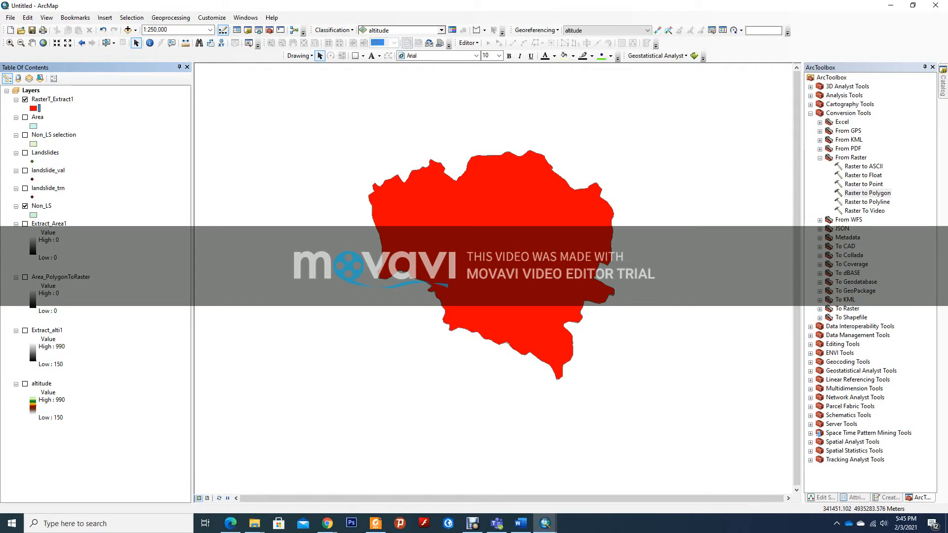
{"action": "left_click", "coordinate": [24, 99]}
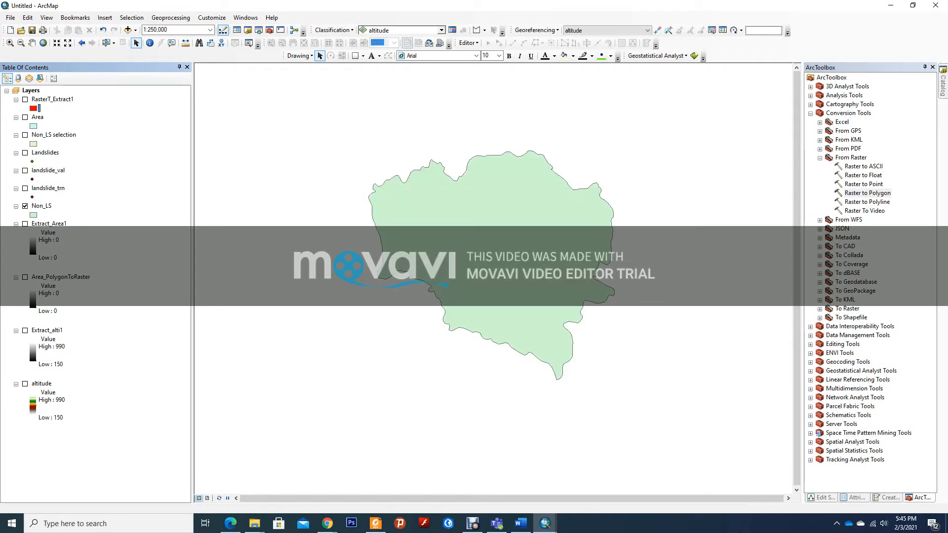
Step: Show the landslide_val and landslide_trn points over the Non_LS polygon, then hide landslide_trn again
{"action": "left_click", "coordinate": [48, 170]}
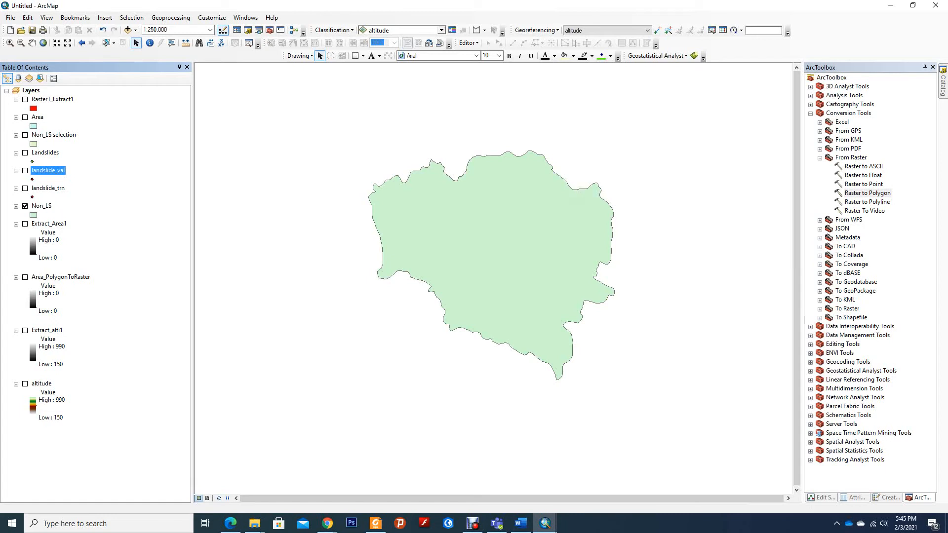
{"action": "left_click", "coordinate": [48, 188]}
{"action": "left_click", "coordinate": [48, 171]}
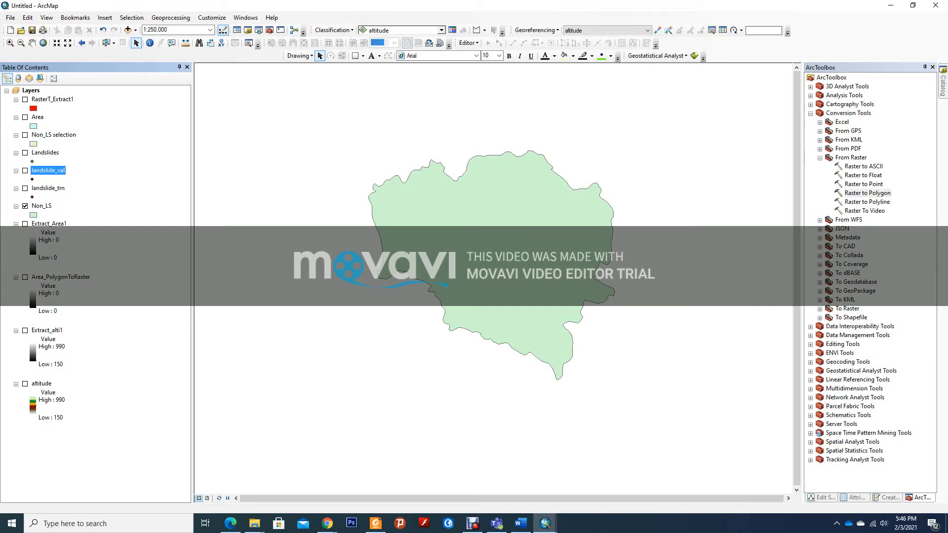
{"action": "left_click", "coordinate": [25, 171]}
{"action": "left_click", "coordinate": [25, 189]}
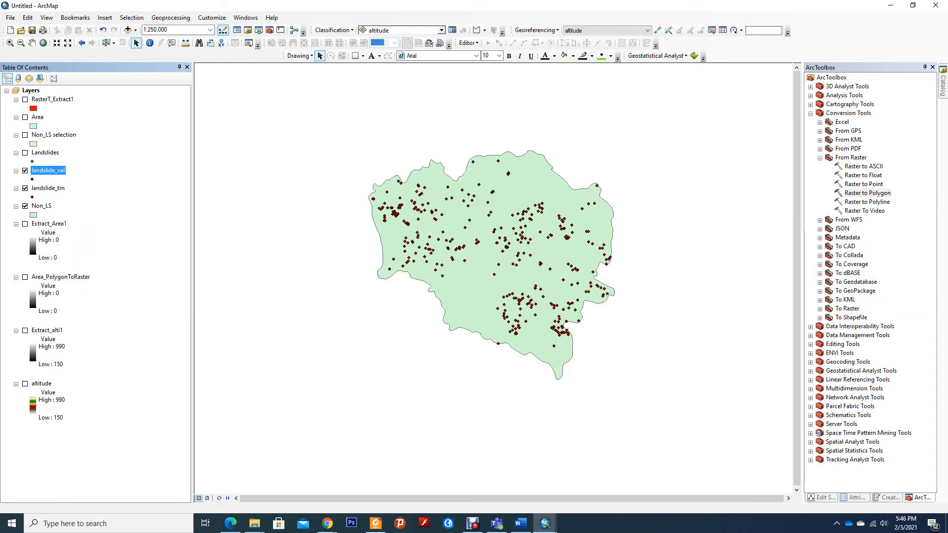
{"action": "left_click", "coordinate": [24, 188]}
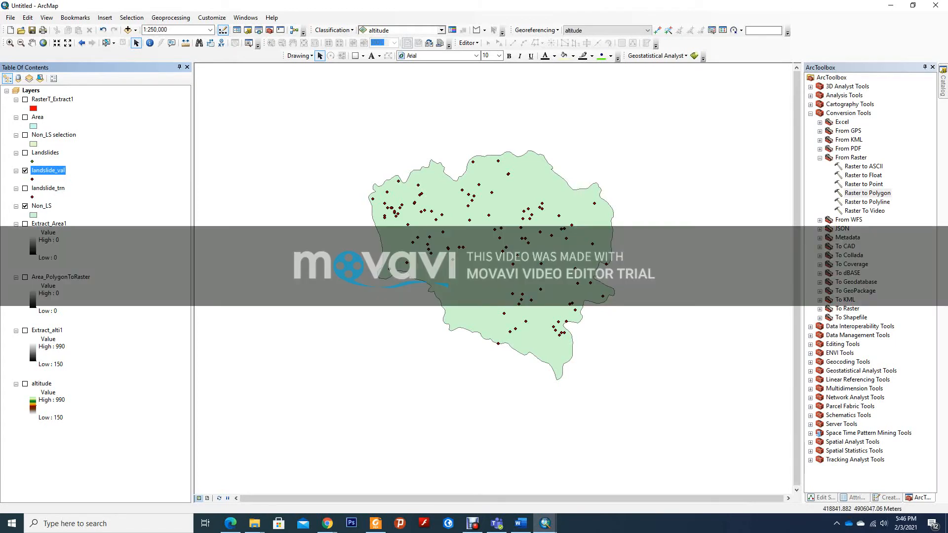
Step: Convert the landslide_val points to a raster with Point to Raster, using OBJECTID_1 as the value field and a cell size of 100
{"action": "left_click", "coordinate": [819, 309]}
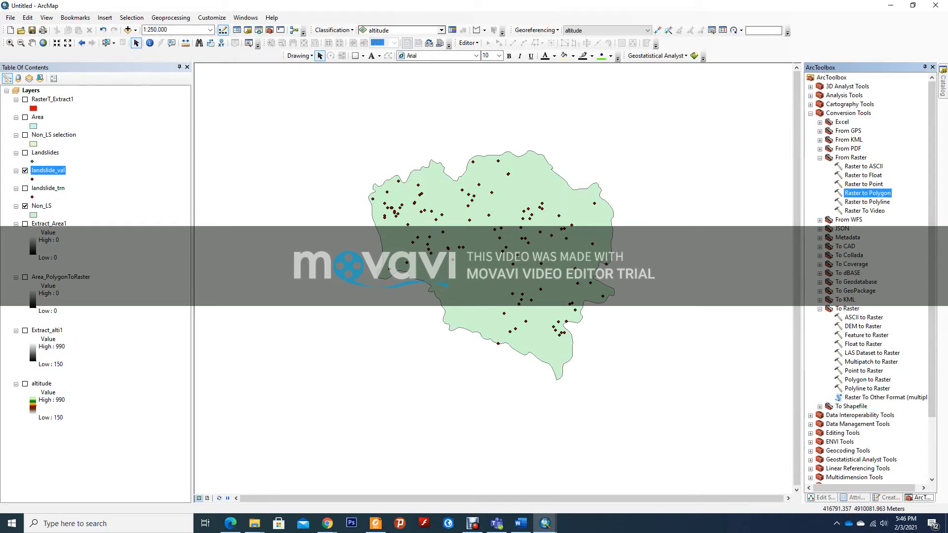
{"action": "double_click", "coordinate": [864, 371]}
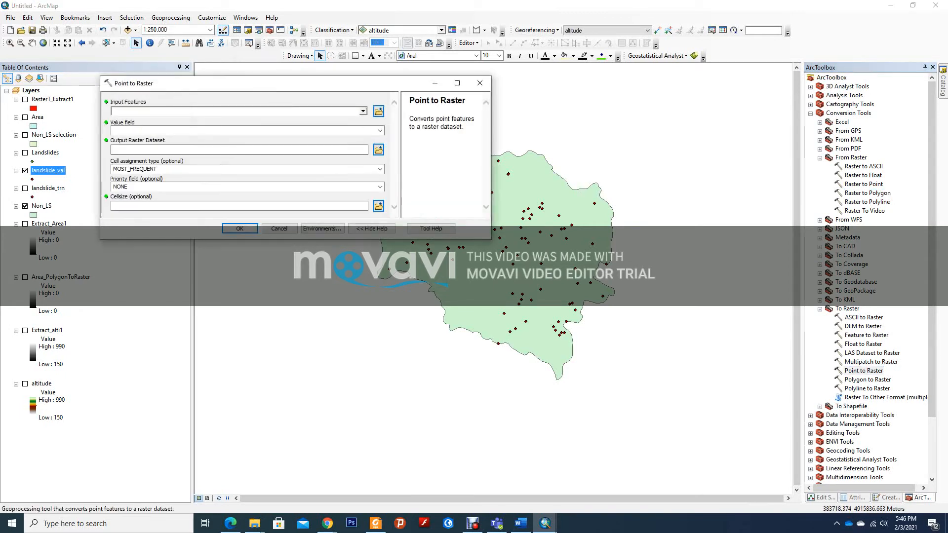
{"action": "left_click", "coordinate": [362, 111]}
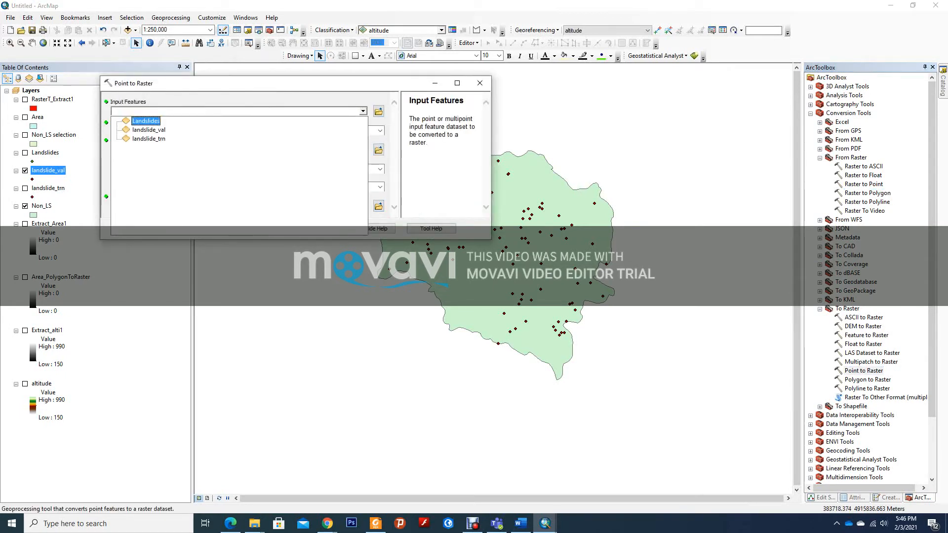
{"action": "left_click", "coordinate": [148, 130]}
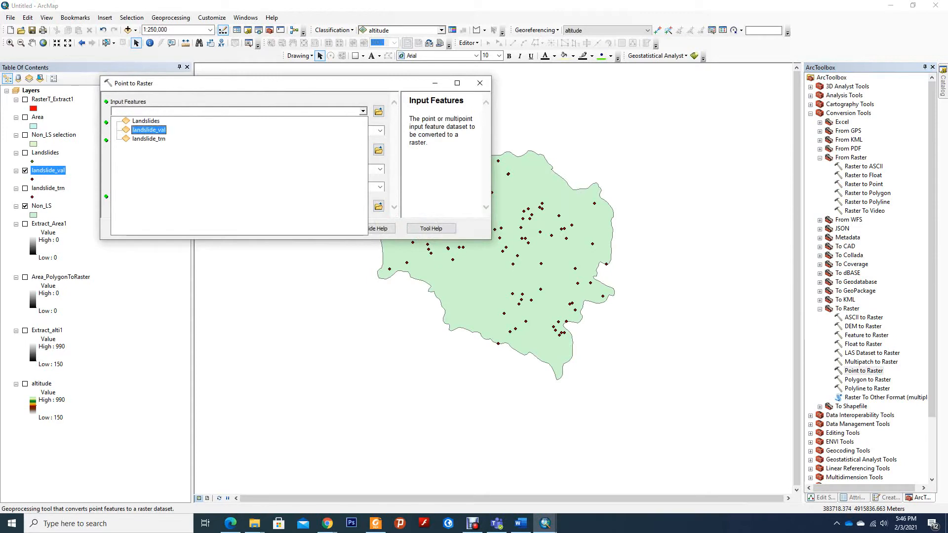
{"action": "left_click", "coordinate": [148, 129]}
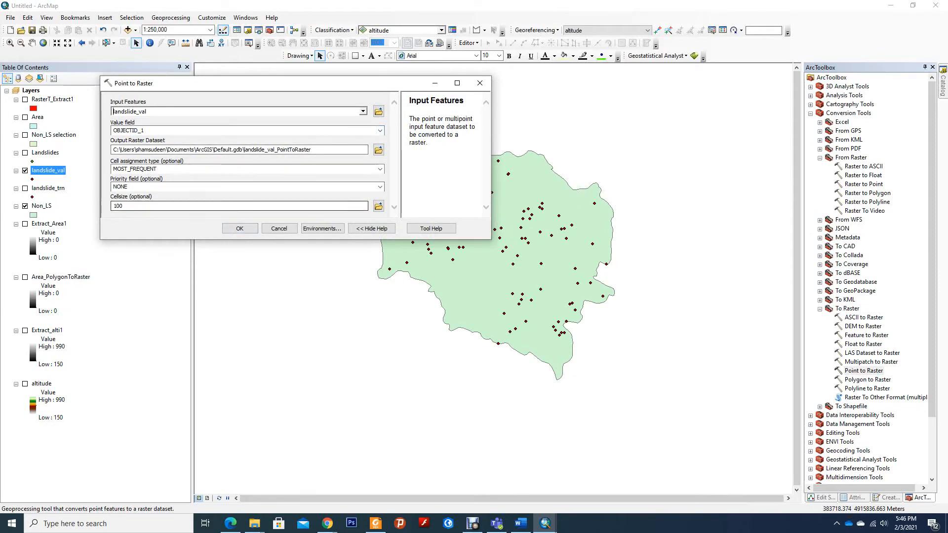
{"action": "left_click", "coordinate": [240, 228]}
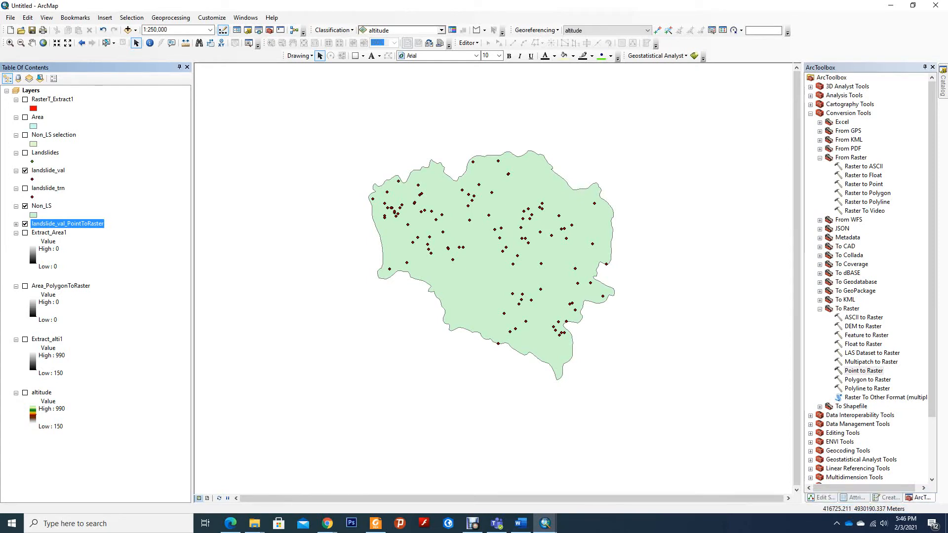
Step: Convert the landslide_val_PointToRaster raster to simplified polygons with Raster to Polygon
{"action": "double_click", "coordinate": [866, 193]}
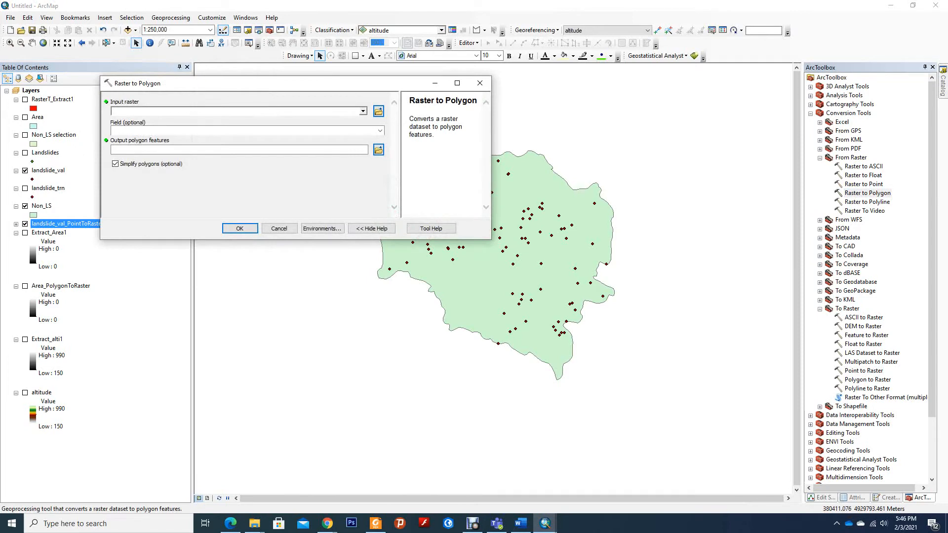
{"action": "left_click", "coordinate": [363, 111]}
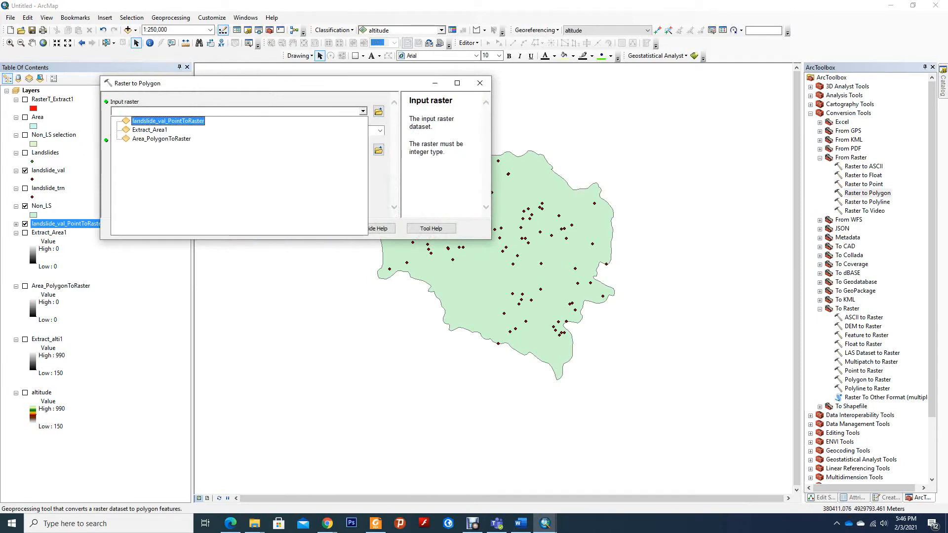
{"action": "left_click", "coordinate": [168, 121]}
{"action": "left_click", "coordinate": [239, 228]}
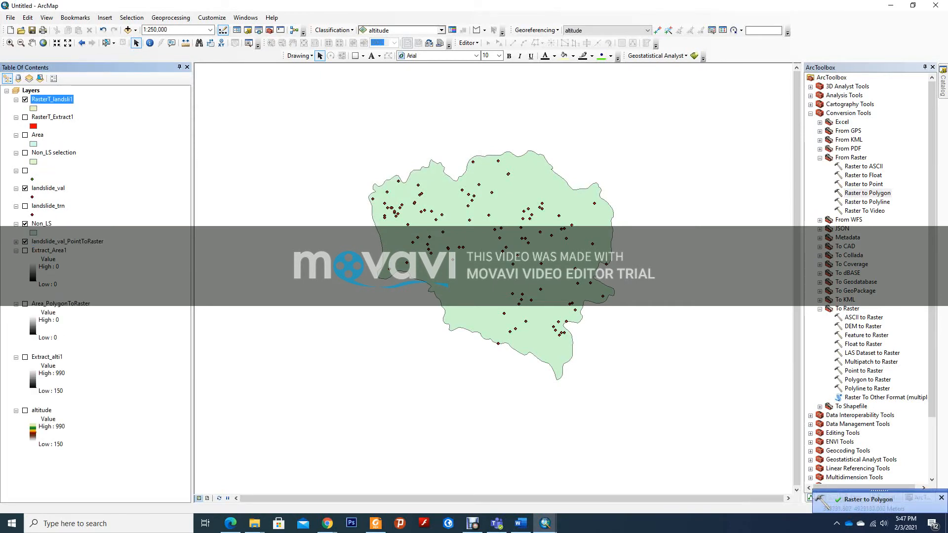
Step: Hide the landslide_val points and inspect the RasterT_landsli1 polygons over the Non_LS area
{"action": "left_click", "coordinate": [24, 188]}
{"action": "scroll", "coordinate": [524, 234], "scroll_direction": "down", "scroll_amount": 2}
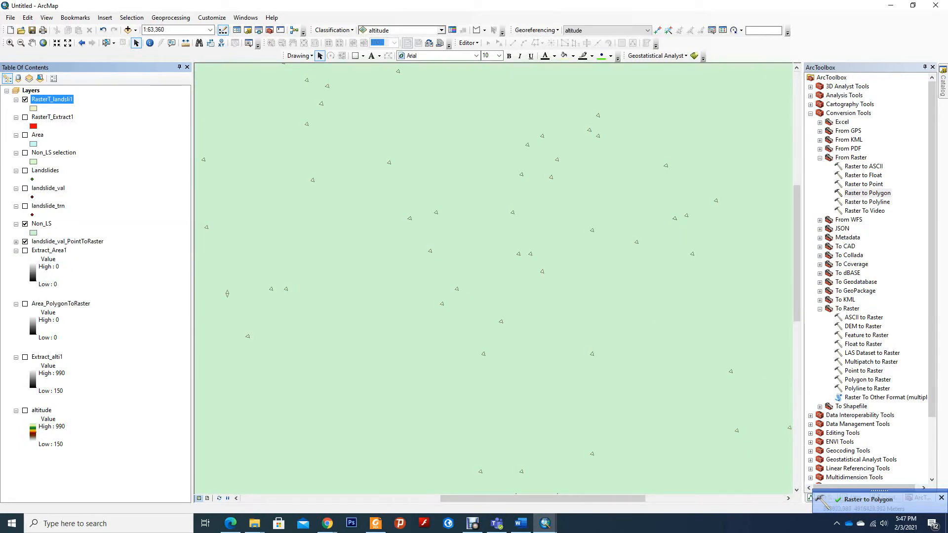
{"action": "left_click_drag", "start_coordinate": [361, 245], "coordinate": [626, 312]}
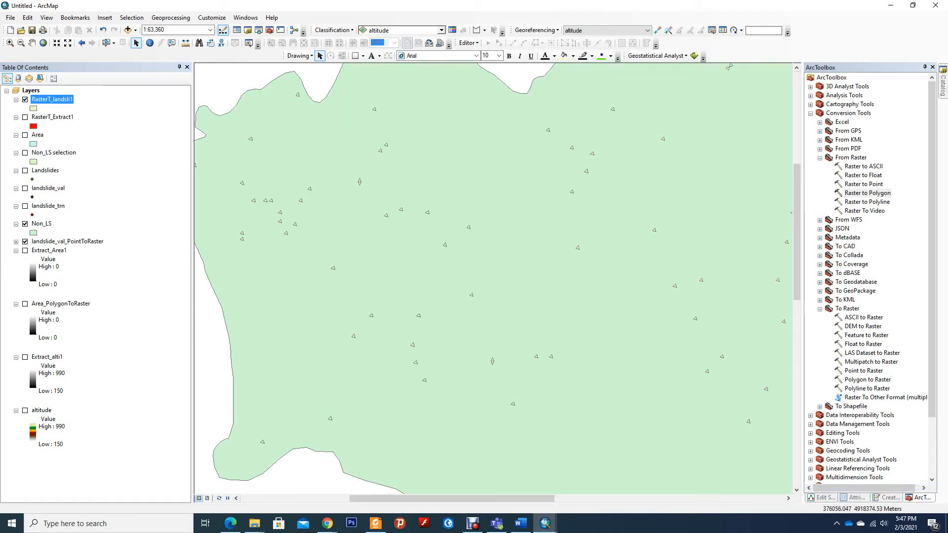
{"action": "scroll", "coordinate": [479, 267], "scroll_direction": "up", "scroll_amount": 5}
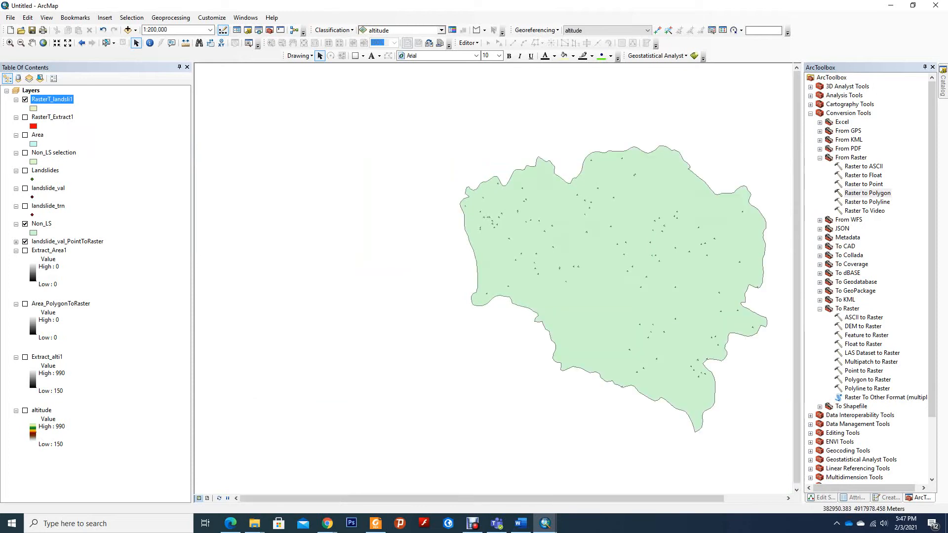
{"action": "scroll", "coordinate": [493, 271], "scroll_direction": "up", "scroll_amount": 1}
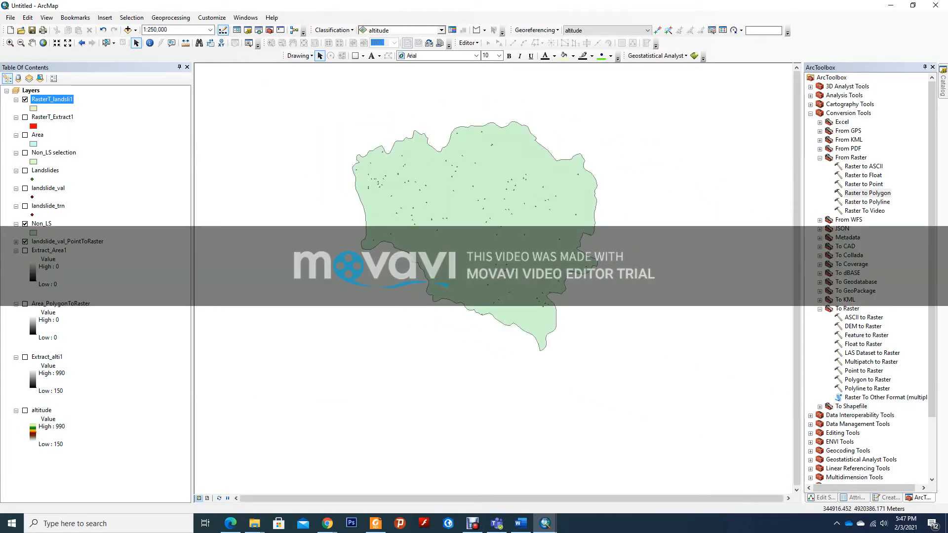
Step: Convert the landslide_trn points to a raster with Point to Raster, using OBJECTID_1 as the value field and a cell size of 95
{"action": "left_click", "coordinate": [48, 206]}
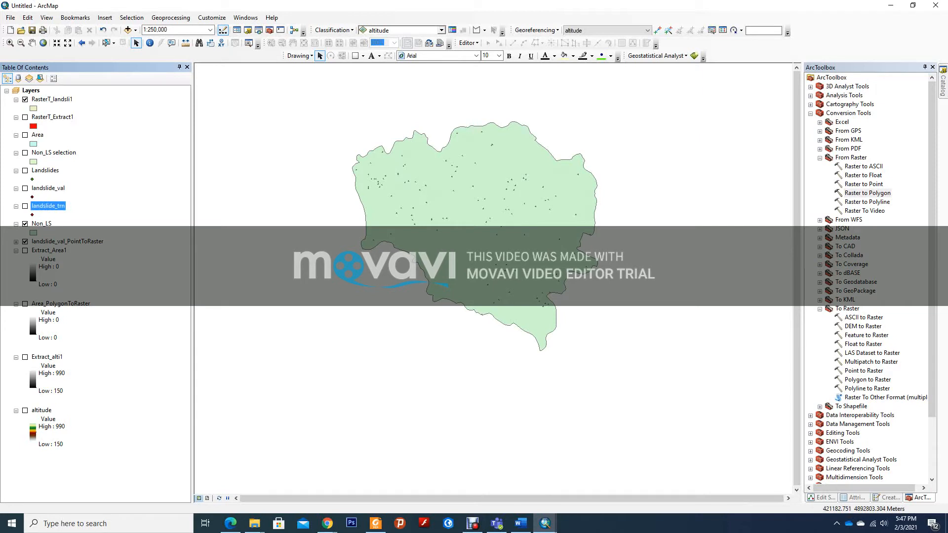
{"action": "double_click", "coordinate": [863, 370]}
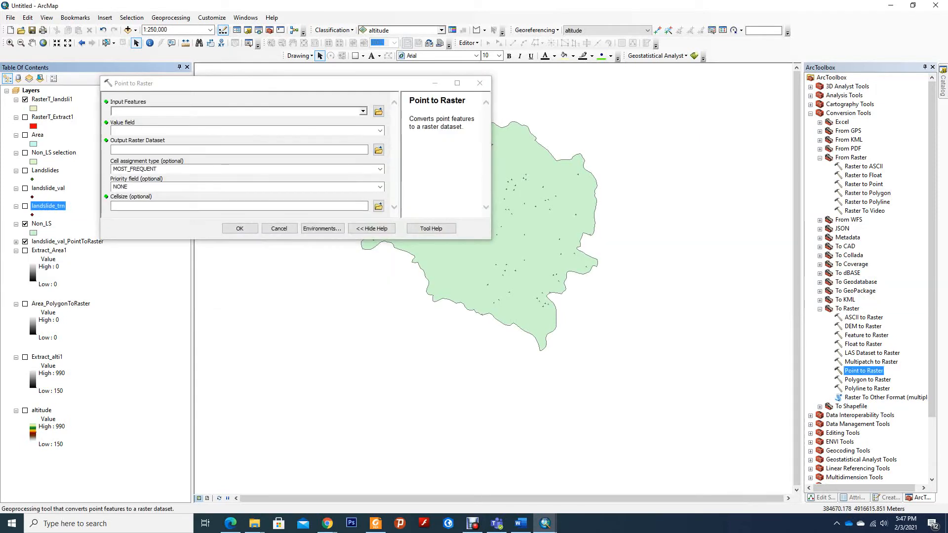
{"action": "left_click", "coordinate": [362, 111]}
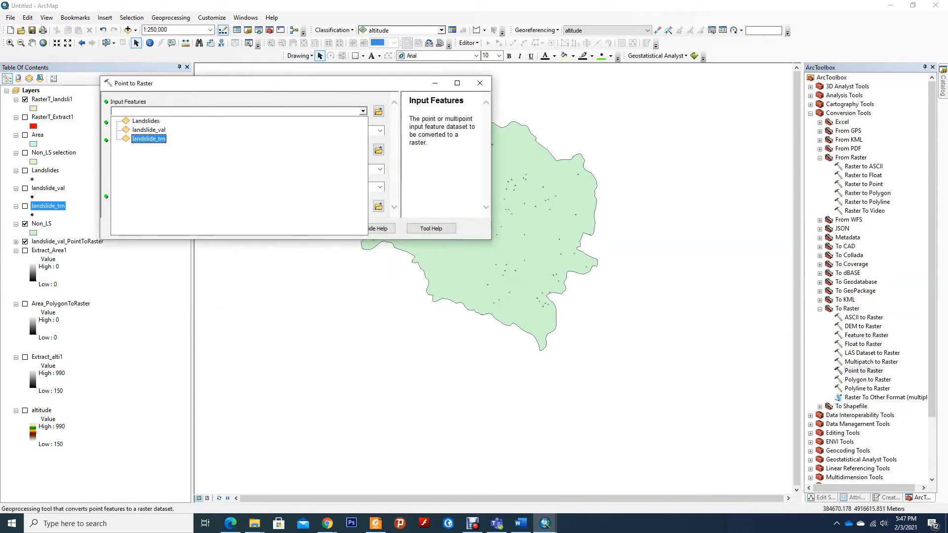
{"action": "left_click", "coordinate": [148, 139]}
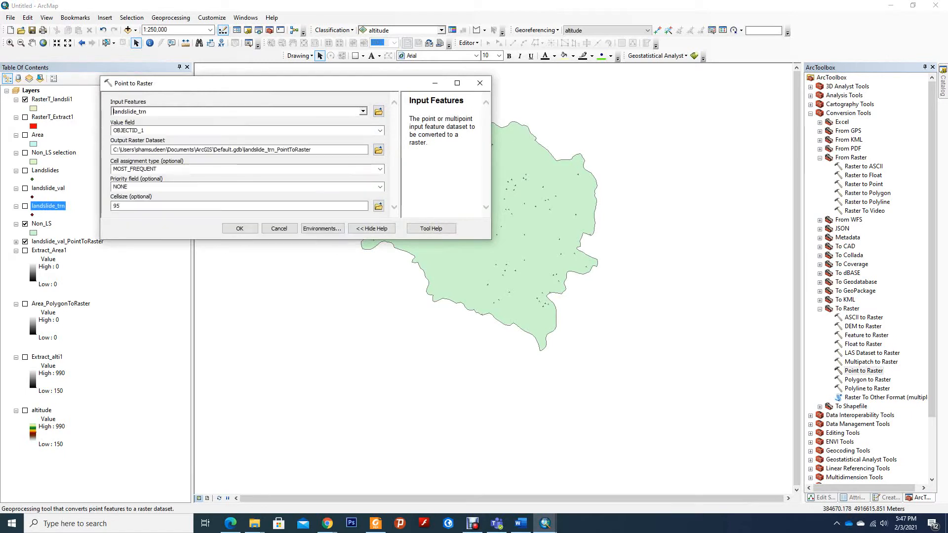
{"action": "key", "text": "Return"}
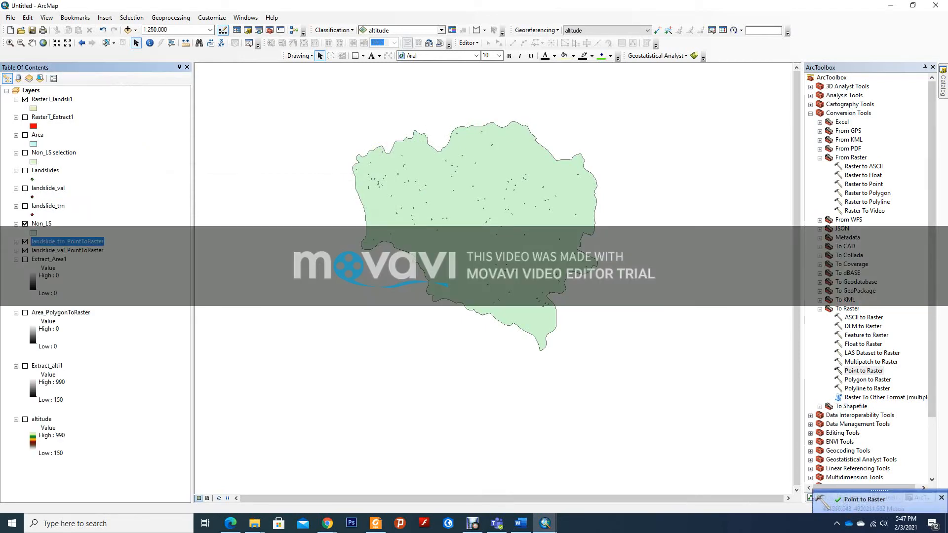
Step: Convert the landslide_trn_PointToRaster raster to simplified polygons with Raster to Polygon
{"action": "double_click", "coordinate": [867, 193]}
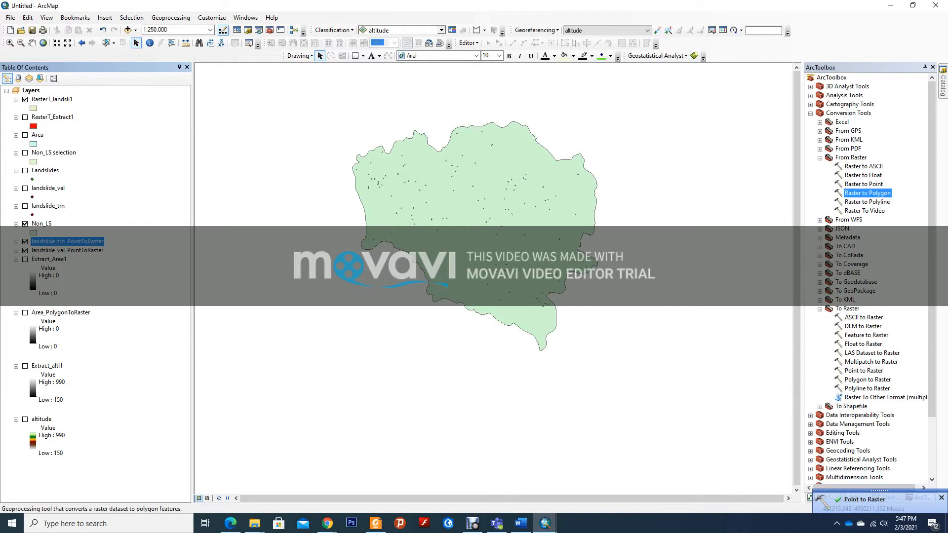
{"action": "left_click", "coordinate": [362, 111]}
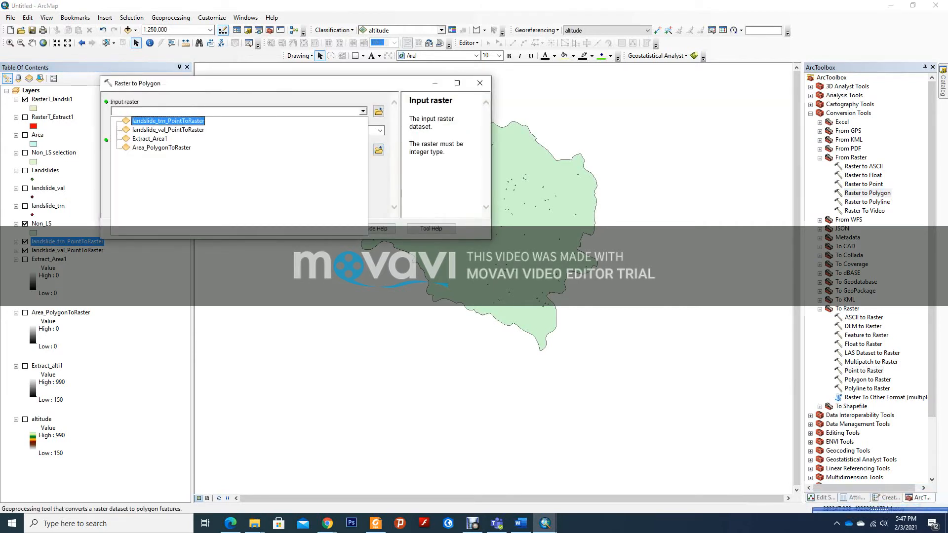
{"action": "left_click", "coordinate": [167, 121]}
{"action": "left_click", "coordinate": [239, 228]}
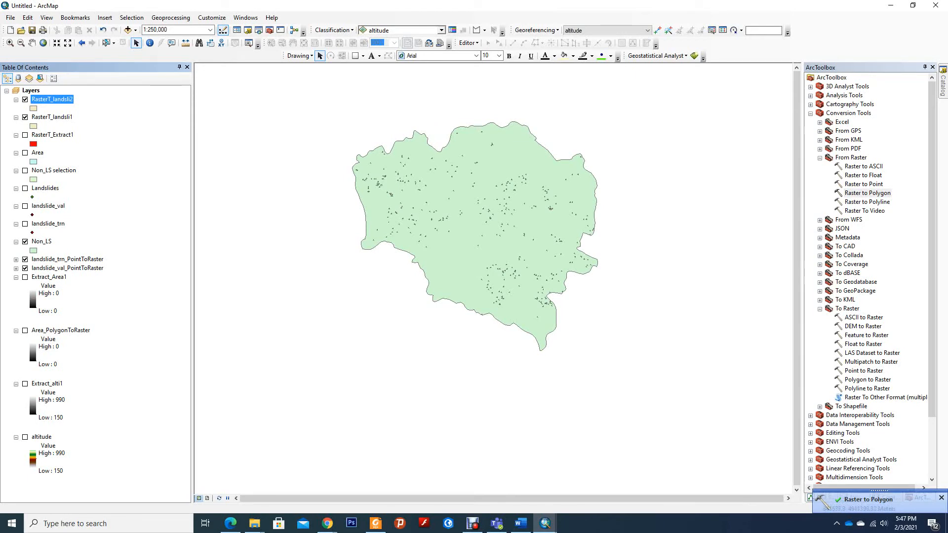
Step: Remove the Landslides, landslide_val and landslide_trn point layers from the map
{"action": "right_click", "coordinate": [41, 189]}
{"action": "left_click", "coordinate": [58, 205]}
{"action": "left_click", "coordinate": [48, 188]}
{"action": "right_click", "coordinate": [48, 188]}
{"action": "left_click", "coordinate": [74, 205]}
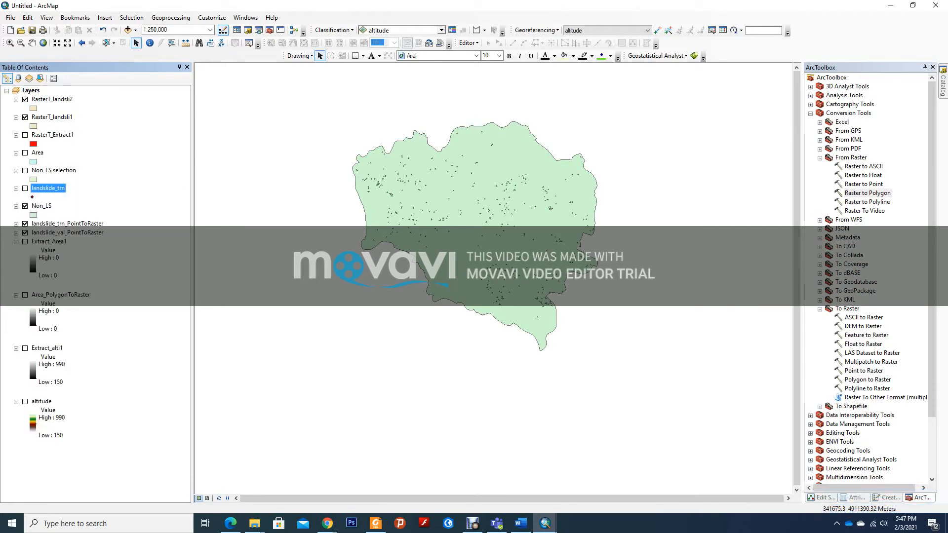
{"action": "right_click", "coordinate": [48, 188]}
{"action": "left_click", "coordinate": [74, 205]}
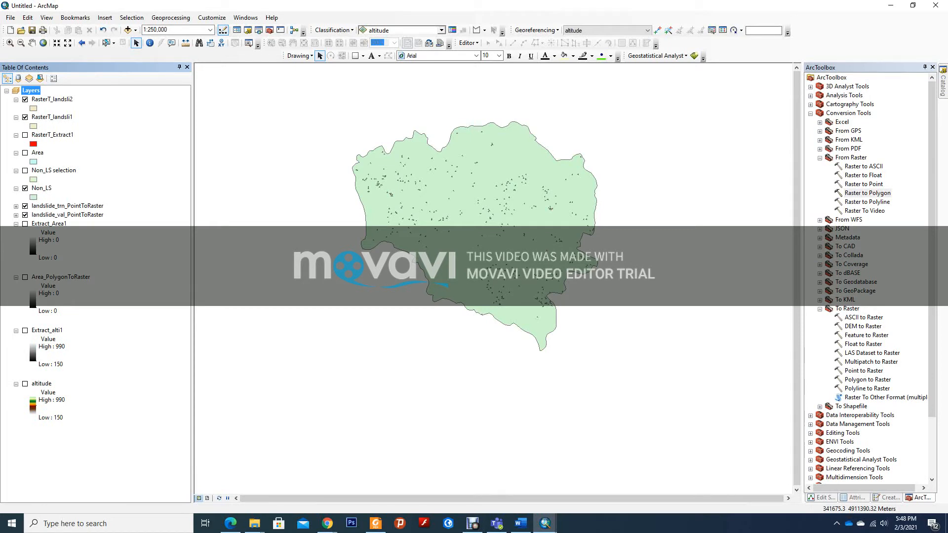
Step: Remove the Extract_Area1, Area_PolygonToRaster and Extract_alti1 raster layers from the map
{"action": "left_click", "coordinate": [49, 224]}
{"action": "right_click", "coordinate": [45, 225]}
{"action": "left_click", "coordinate": [57, 243]}
{"action": "left_click", "coordinate": [50, 223]}
{"action": "right_click", "coordinate": [45, 225]}
{"action": "left_click", "coordinate": [56, 242]}
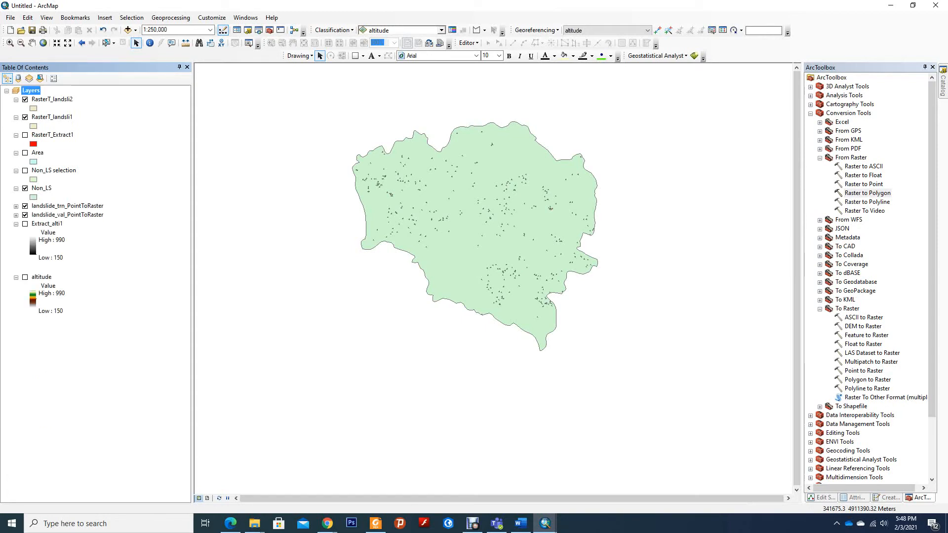
{"action": "left_click", "coordinate": [49, 223]}
{"action": "right_click", "coordinate": [47, 225]}
{"action": "left_click", "coordinate": [57, 243]}
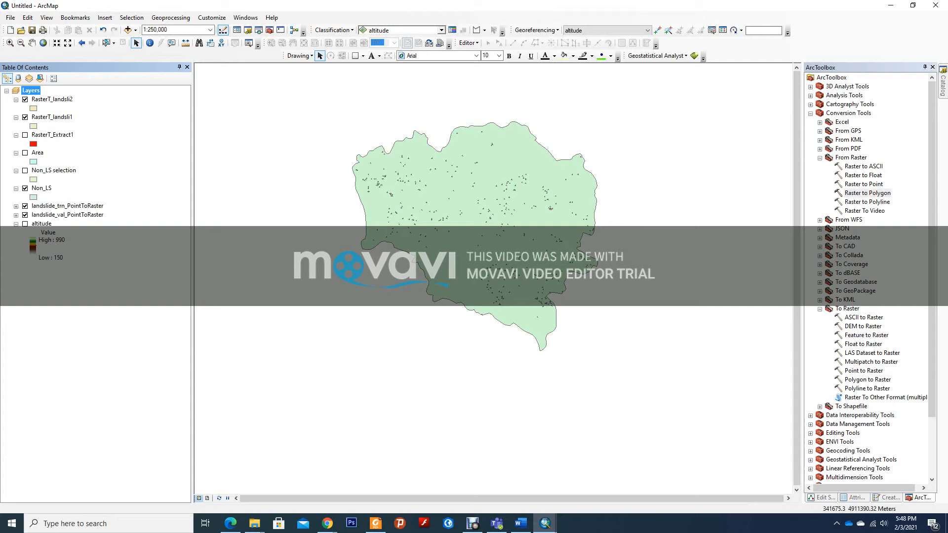
Step: Hide the Non_LS layer and display RasterT_Extract1 beneath the RasterT_landsli1 and RasterT_landsli2 polygons
{"action": "left_click", "coordinate": [25, 100]}
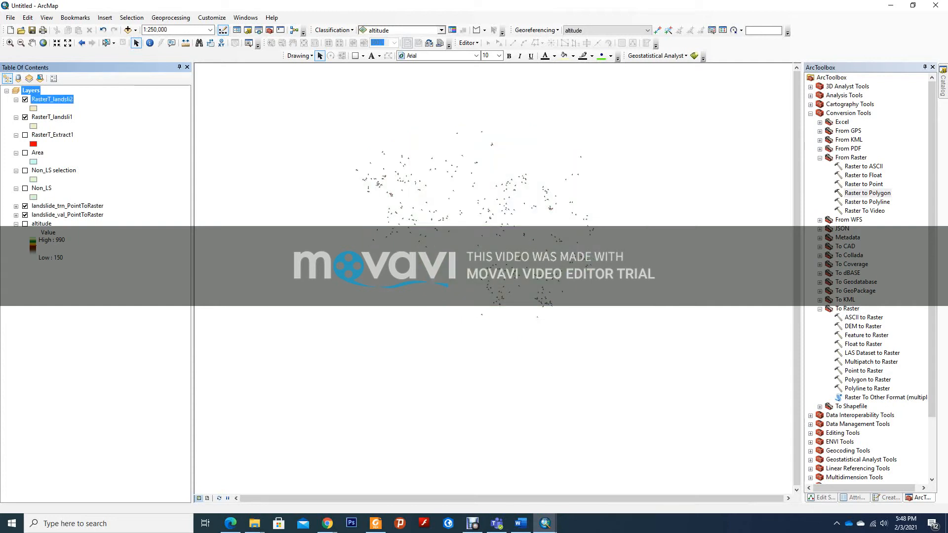
{"action": "left_click", "coordinate": [24, 117]}
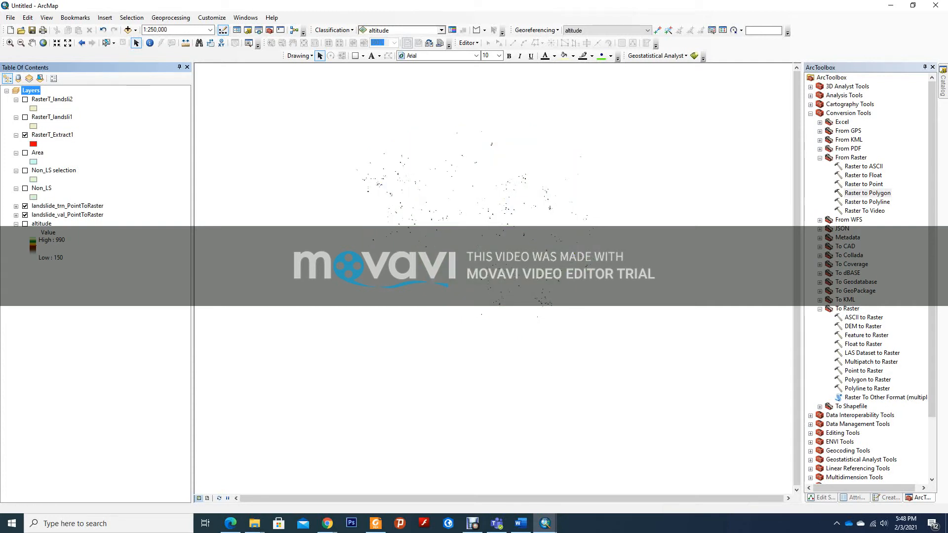
{"action": "left_click", "coordinate": [25, 134]}
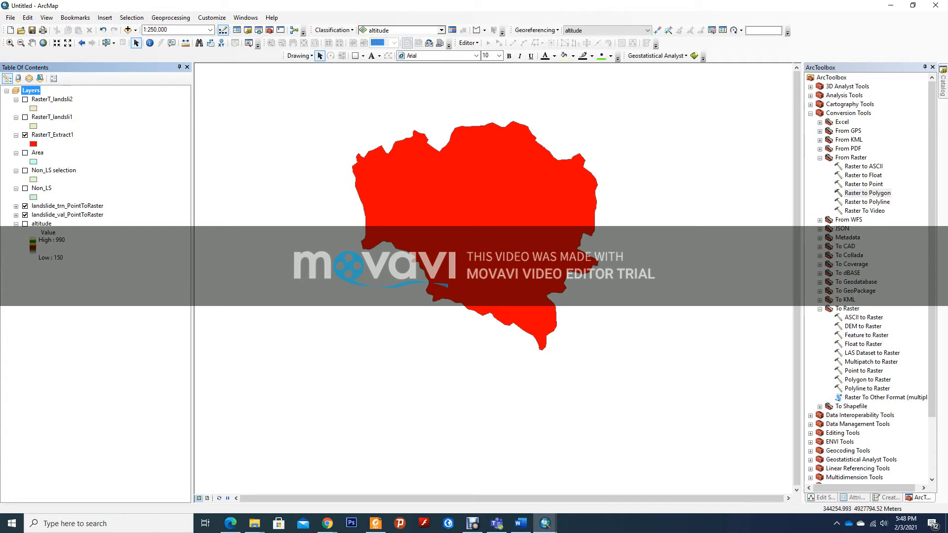
{"action": "left_click", "coordinate": [25, 100]}
{"action": "left_click", "coordinate": [24, 117]}
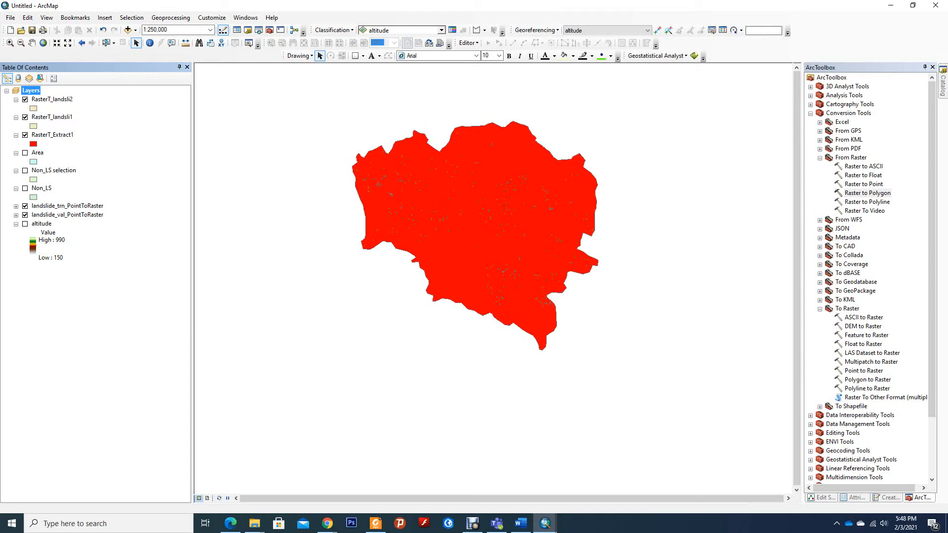
Step: Hide RasterT_Extract1, RasterT_landsli1 and both landslide PointToRaster layers, leaving only RasterT_landsli2 displayed
{"action": "left_click", "coordinate": [52, 100]}
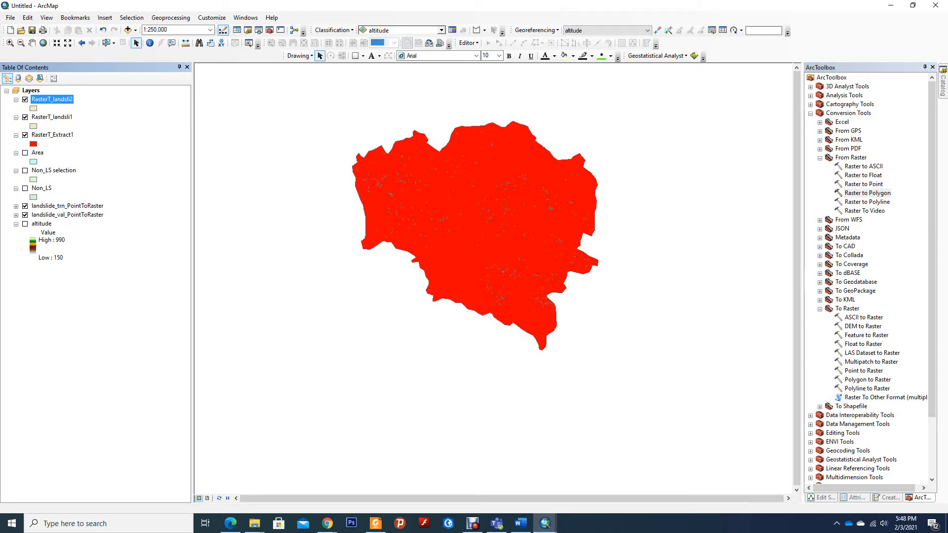
{"action": "left_click", "coordinate": [24, 135]}
{"action": "left_click", "coordinate": [25, 117]}
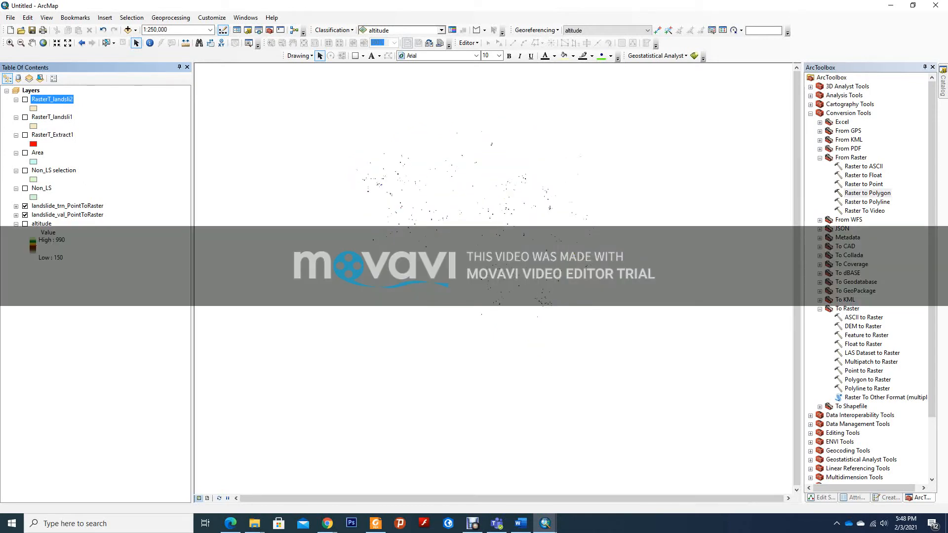
{"action": "left_click", "coordinate": [25, 99]}
{"action": "left_click", "coordinate": [25, 99]}
{"action": "left_click", "coordinate": [25, 206]}
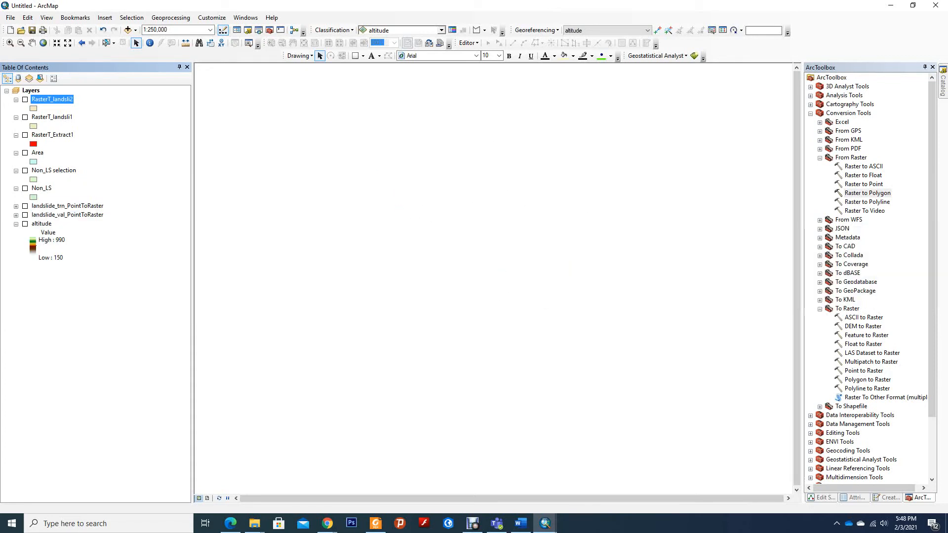
{"action": "left_click", "coordinate": [24, 206]}
{"action": "left_click", "coordinate": [25, 215]}
{"action": "left_click", "coordinate": [25, 214]}
{"action": "left_click", "coordinate": [24, 99]}
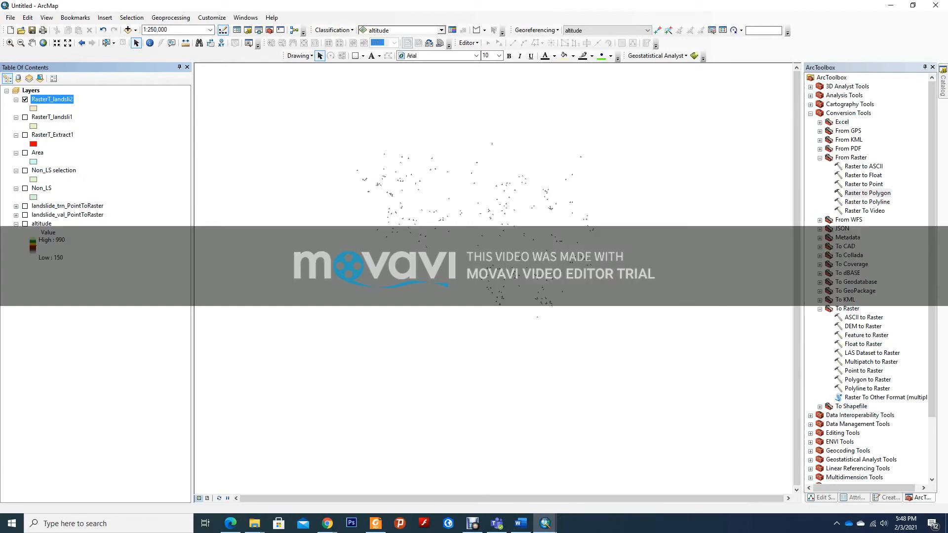
Step: Rename the RasterT_landsli2 polygon layer as Tra
{"action": "right_click", "coordinate": [55, 100]}
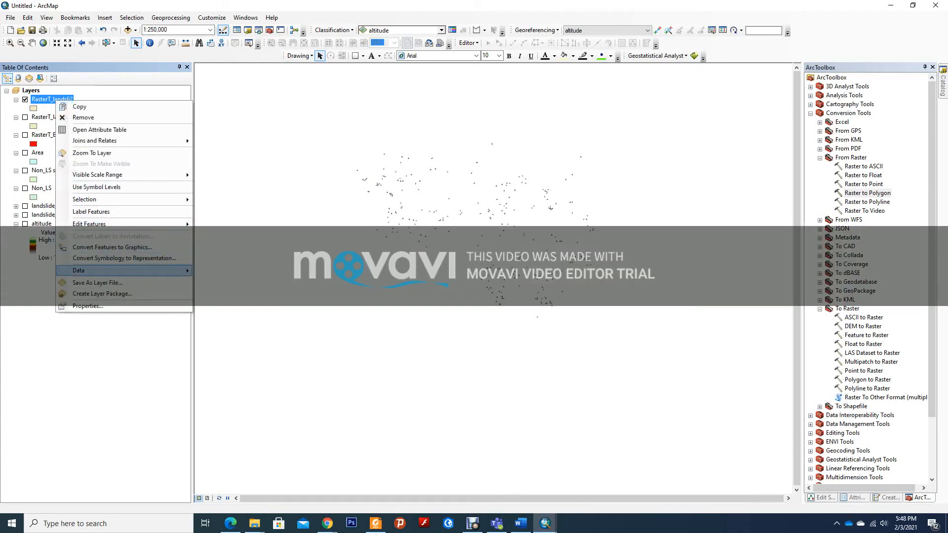
{"action": "left_click", "coordinate": [87, 306]}
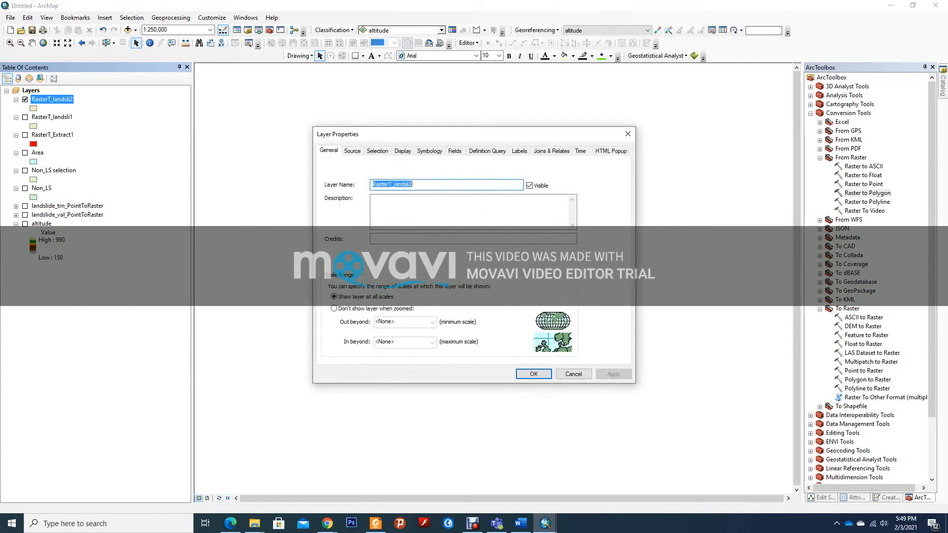
{"action": "type", "text": "Tra"}
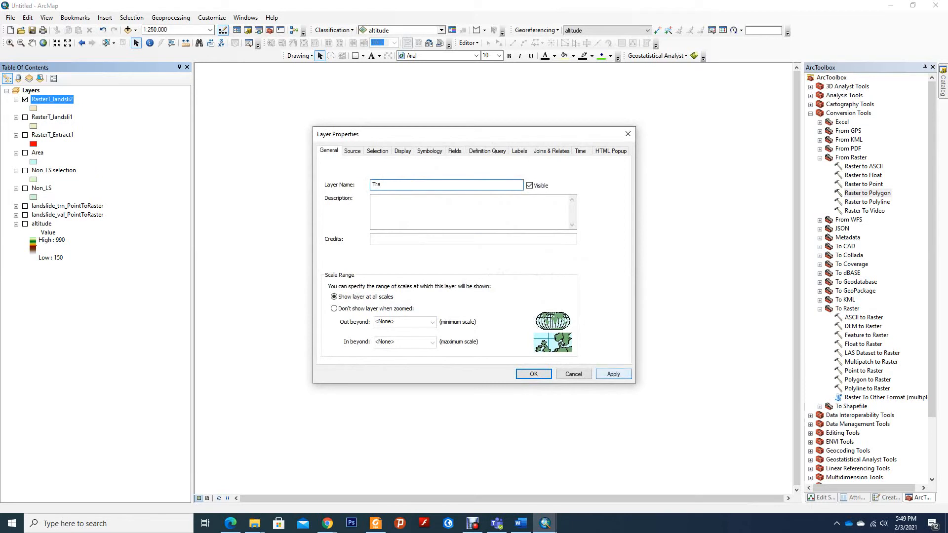
{"action": "left_click", "coordinate": [613, 374]}
{"action": "left_click", "coordinate": [534, 373]}
Step: Rename the RasterT_landsli1 polygon layer as Val
{"action": "right_click", "coordinate": [61, 117]}
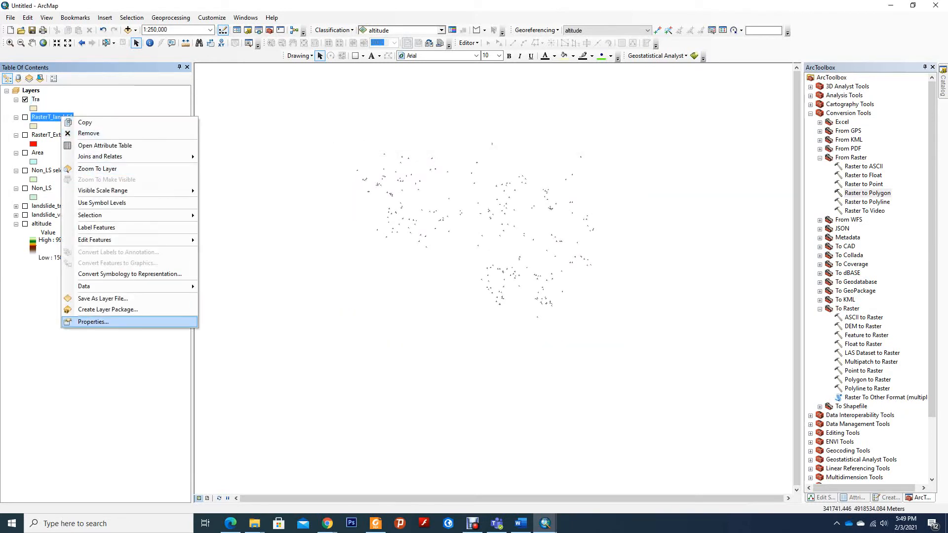
{"action": "left_click", "coordinate": [93, 322]}
{"action": "type", "text": "Val"}
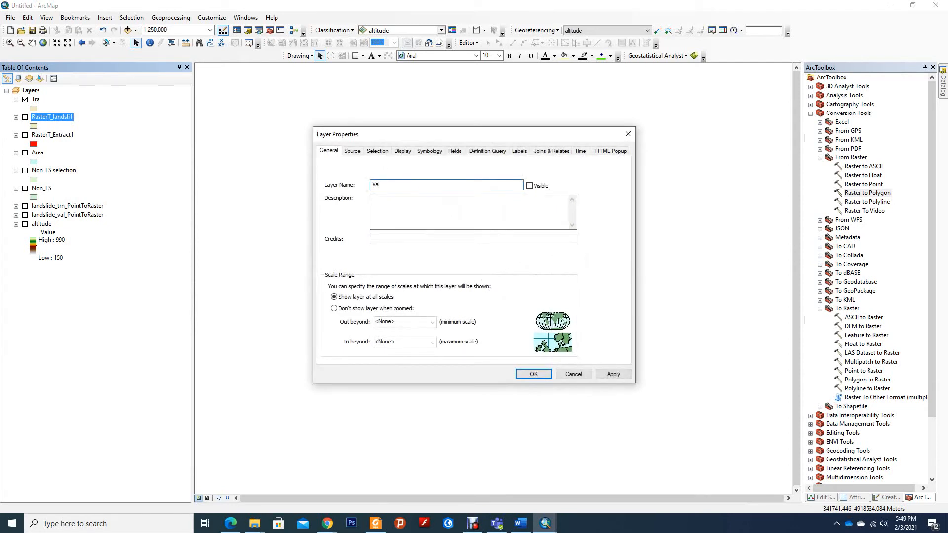
{"action": "key", "text": "Return"}
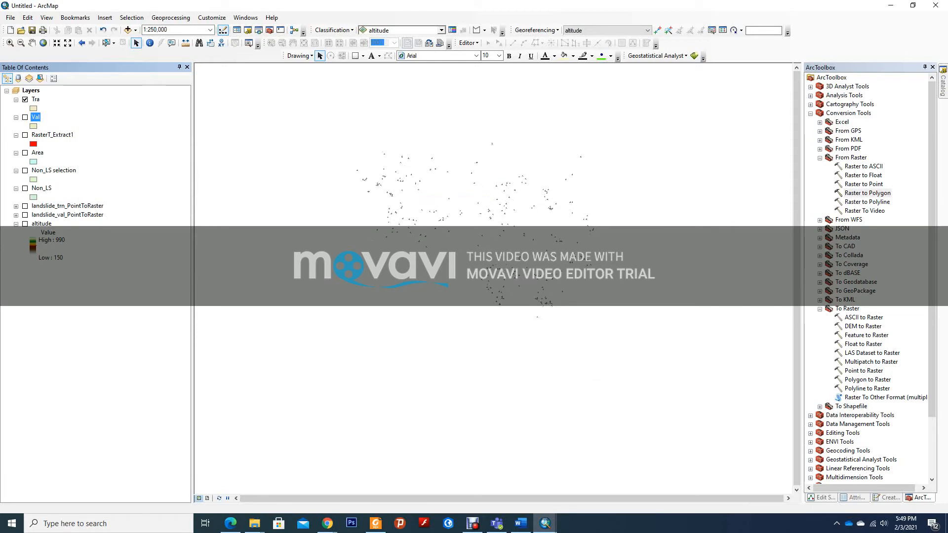
Step: Display the RasterT_Extract1 polygon layer and view all the fields of its attribute table
{"action": "left_click", "coordinate": [51, 135]}
{"action": "key", "text": "space"}
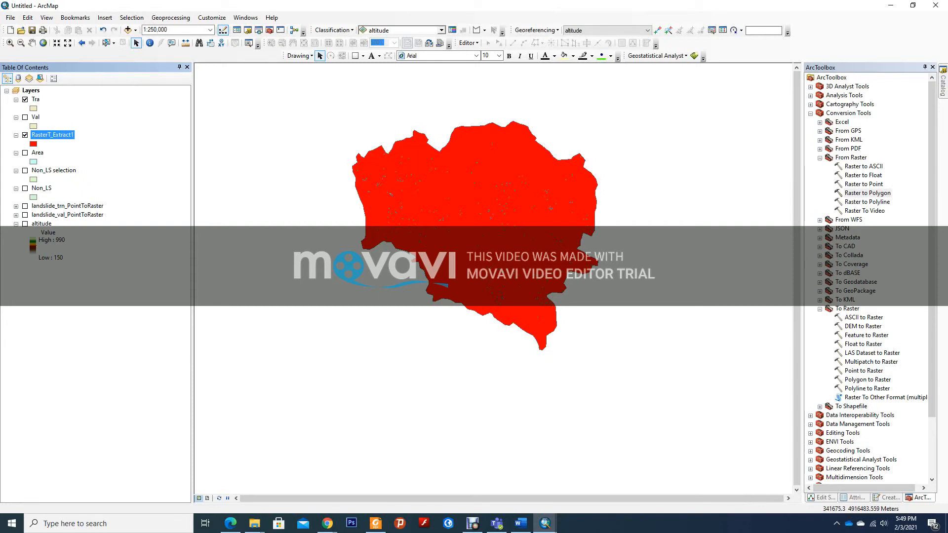
{"action": "right_click", "coordinate": [49, 135]}
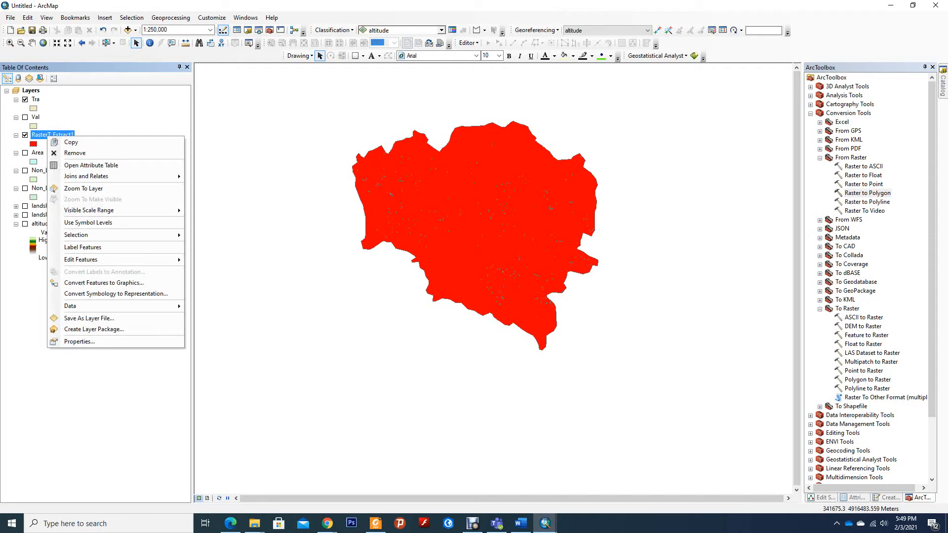
{"action": "left_click", "coordinate": [91, 165]}
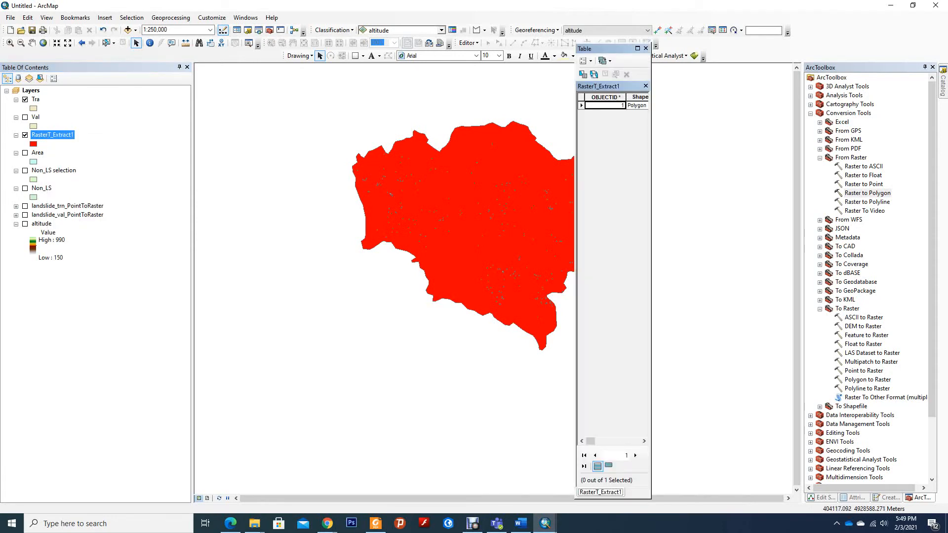
{"action": "left_click_drag", "start_coordinate": [651, 133], "coordinate": [873, 133]}
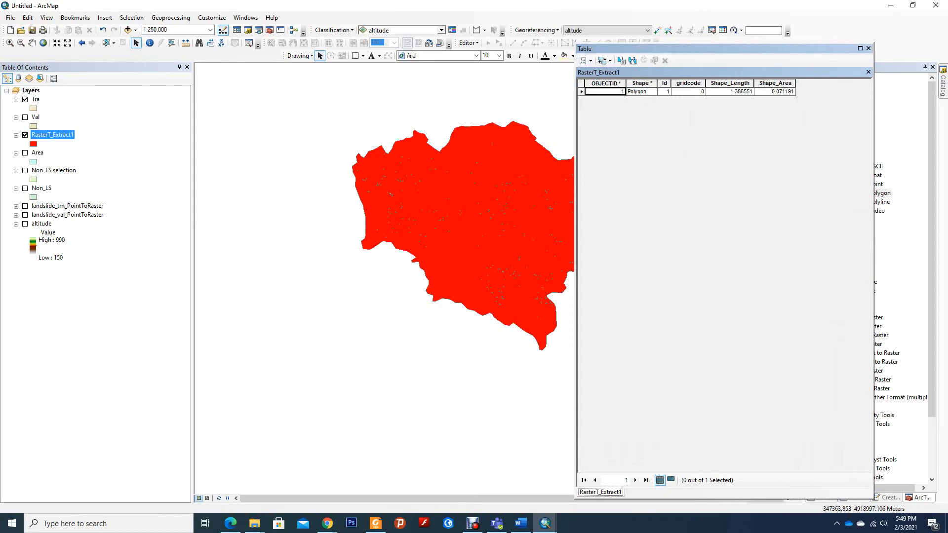
Step: Open the attribute table of the Tra layer and select all of its polygon records
{"action": "right_click", "coordinate": [35, 100]}
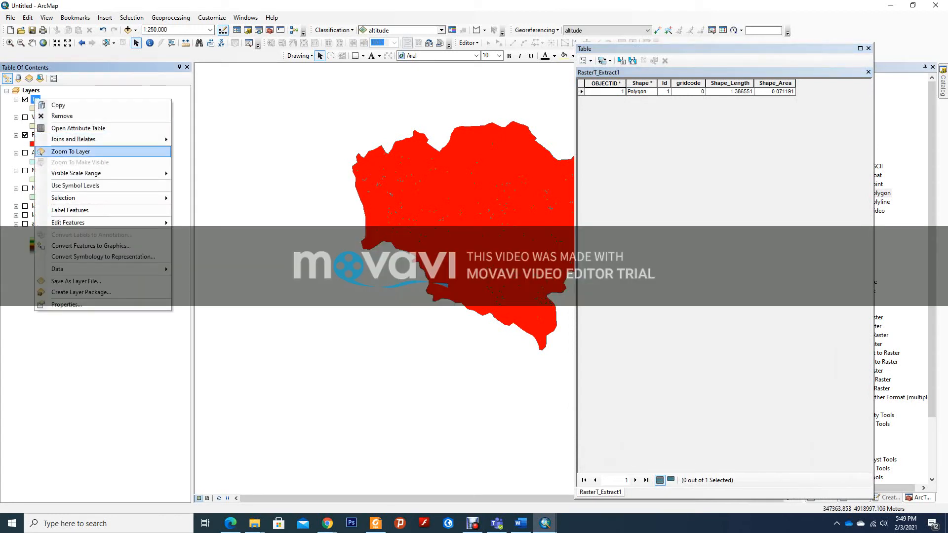
{"action": "left_click", "coordinate": [78, 128]}
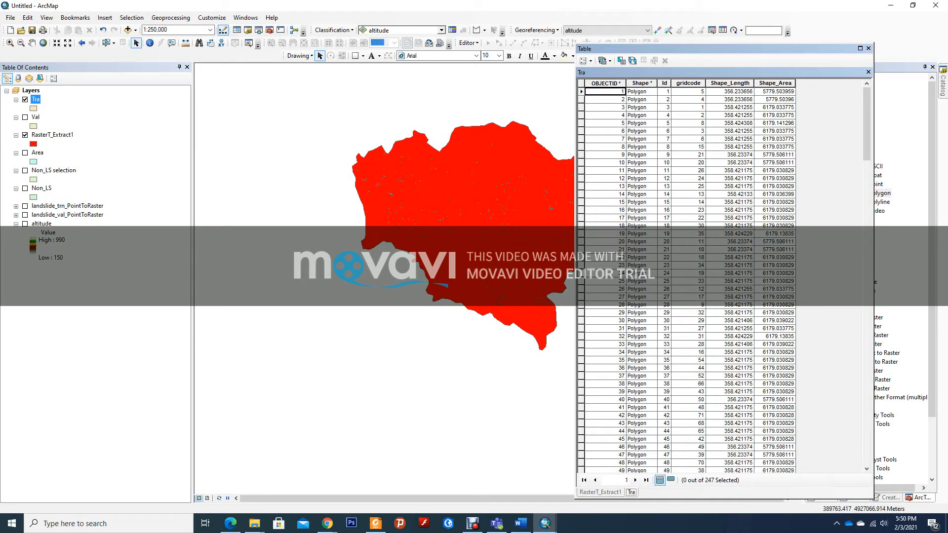
{"action": "left_click_drag", "start_coordinate": [717, 49], "coordinate": [347, 40]}
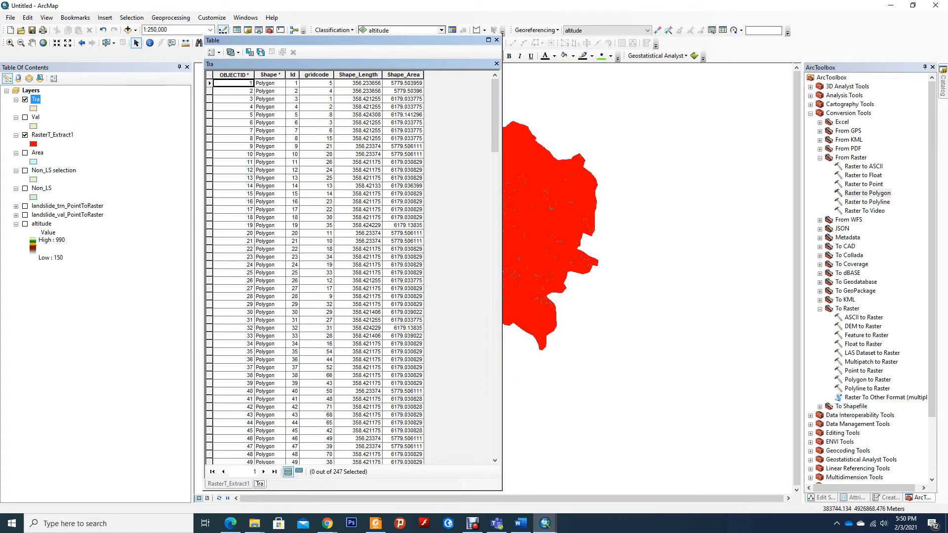
{"action": "left_click_drag", "start_coordinate": [346, 40], "coordinate": [312, 53]}
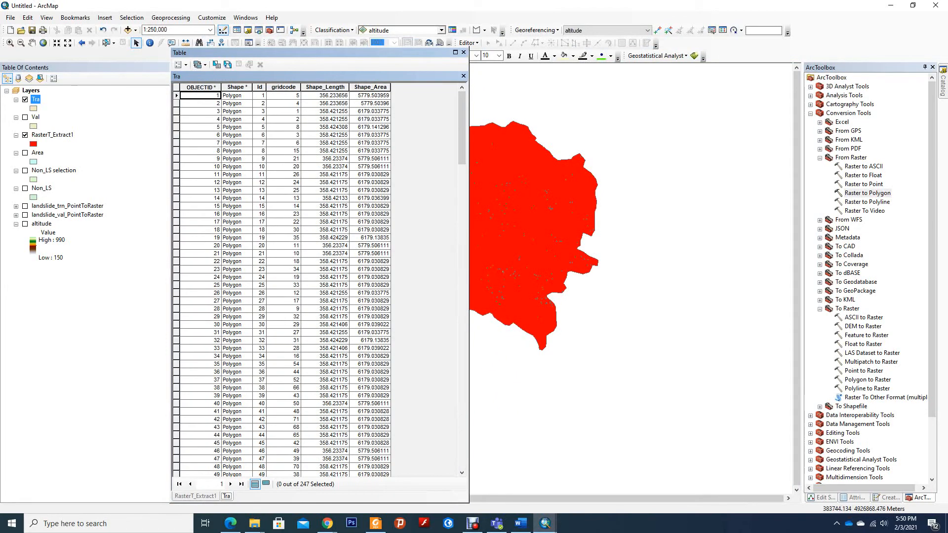
{"action": "left_click_drag", "start_coordinate": [176, 96], "coordinate": [176, 477]}
Step: Start an edit session on the Tra layer, continuing past the spatial reference warnings
{"action": "left_click", "coordinate": [468, 43]}
{"action": "left_click", "coordinate": [489, 52]}
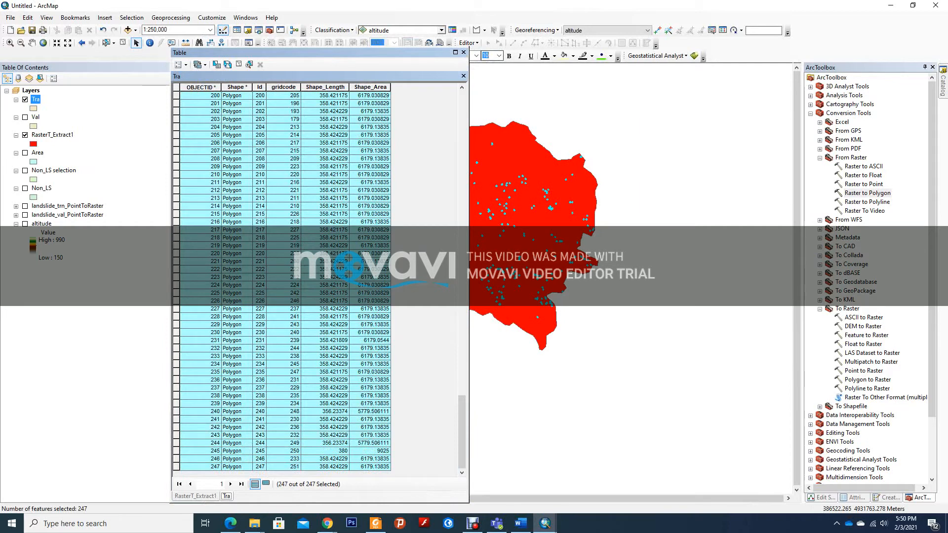
{"action": "left_click", "coordinate": [468, 43]}
{"action": "left_click", "coordinate": [488, 51]}
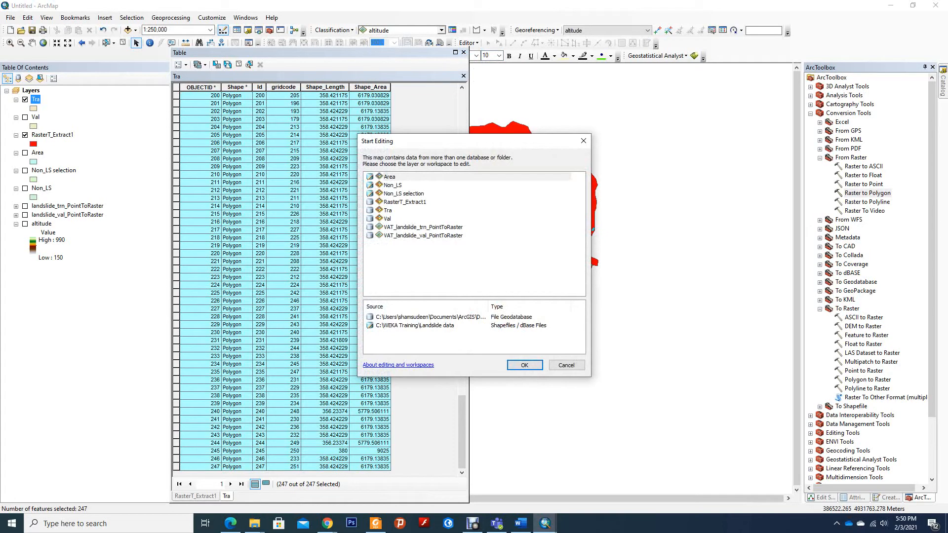
{"action": "left_click", "coordinate": [388, 210]}
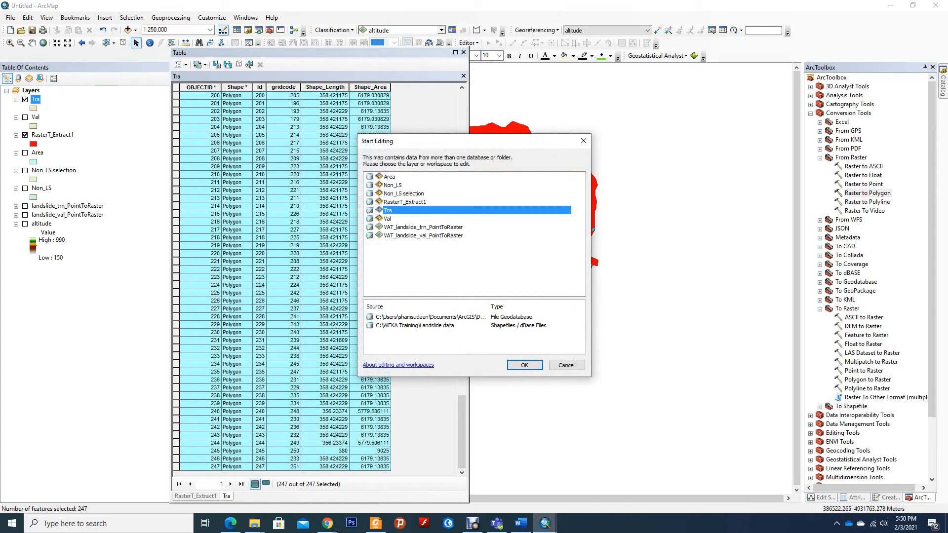
{"action": "left_click", "coordinate": [524, 364]}
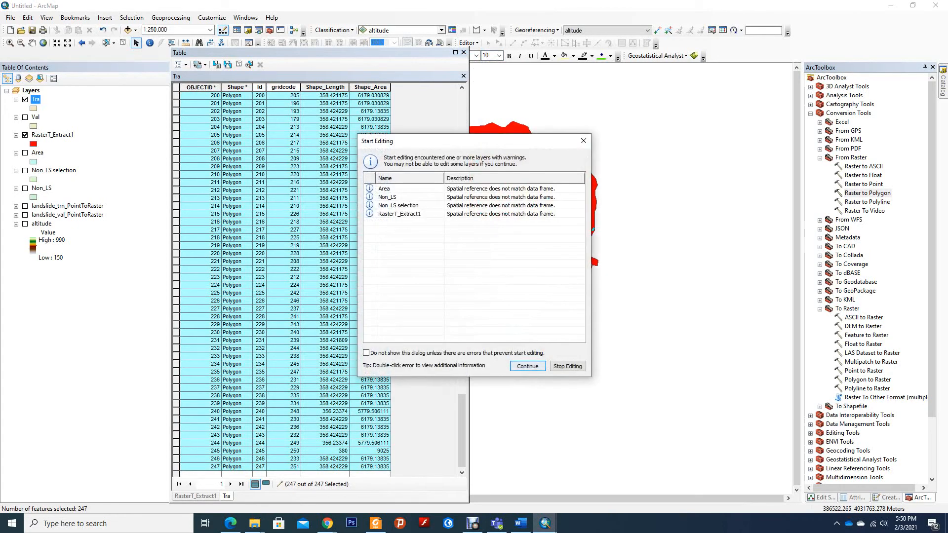
{"action": "left_click", "coordinate": [527, 365]}
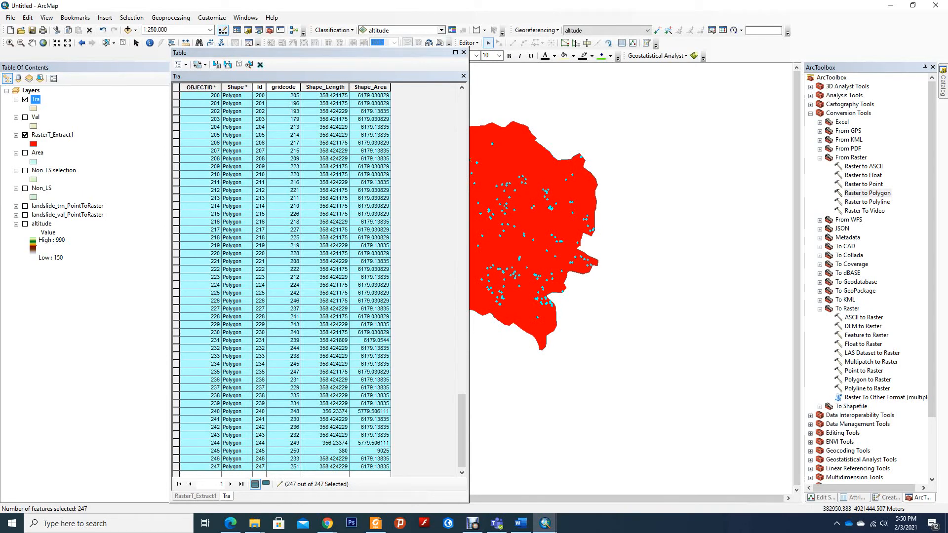
Step: Try to merge all the selected Tra polygons into feature 1 (Tra)
{"action": "left_click", "coordinate": [467, 43]}
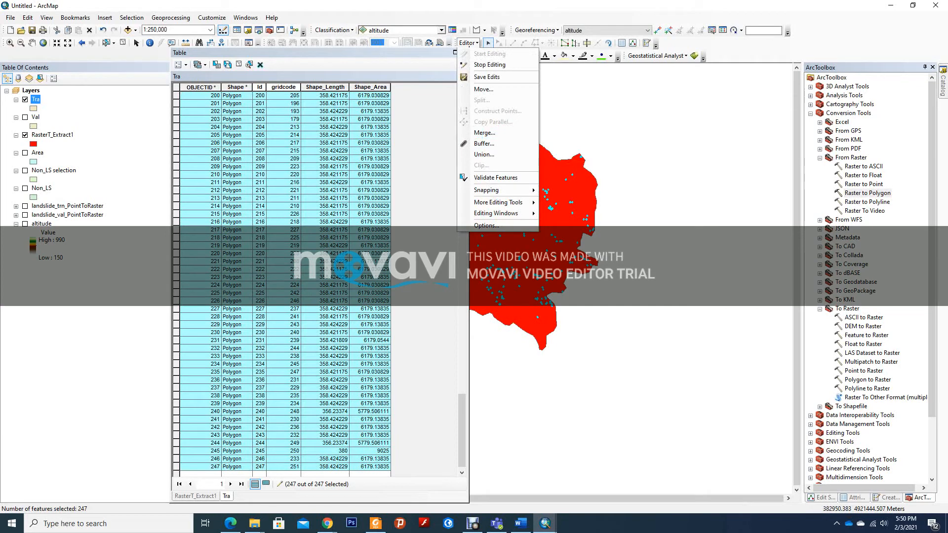
{"action": "left_click", "coordinate": [484, 132]}
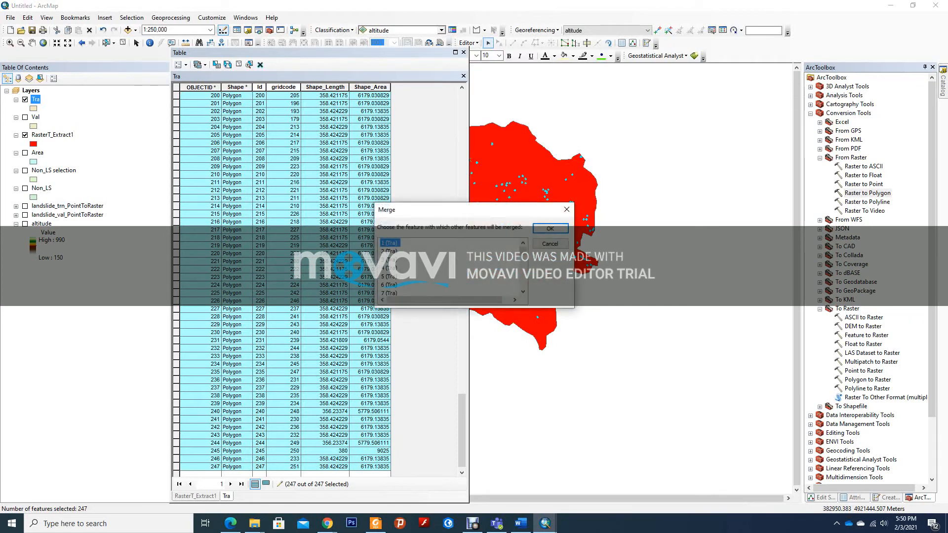
{"action": "key", "text": "Return"}
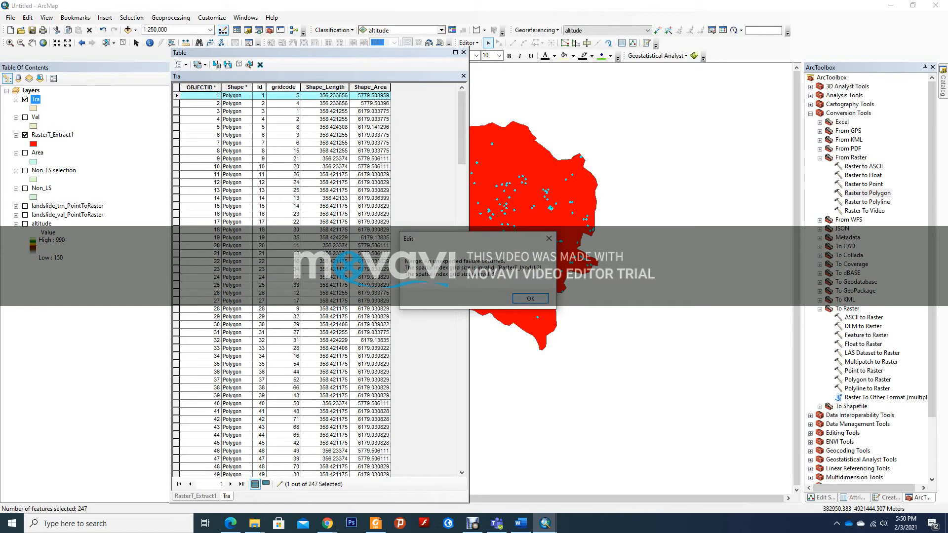
{"action": "left_click", "coordinate": [530, 298]}
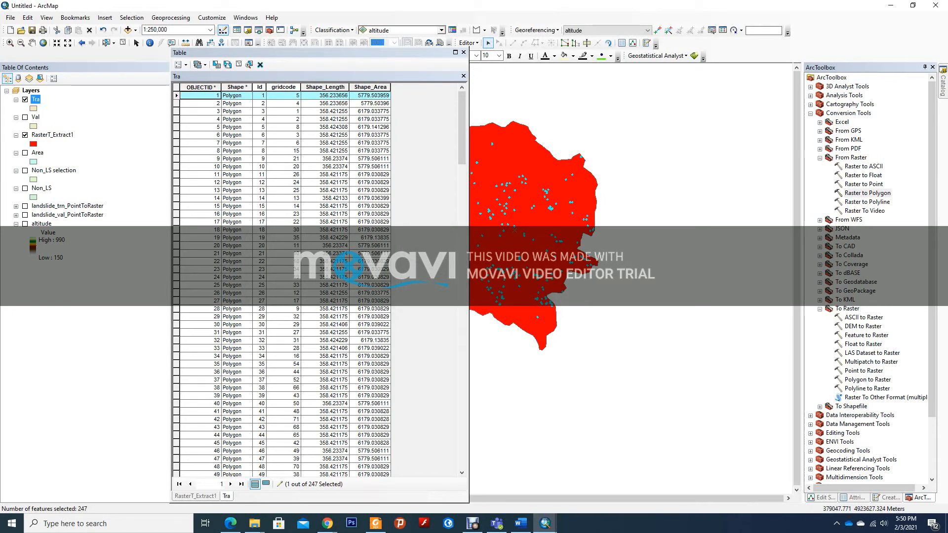
Step: Hide the RasterT_Extract1 layer and reselect every record in the Tra attribute table
{"action": "left_click", "coordinate": [25, 134]}
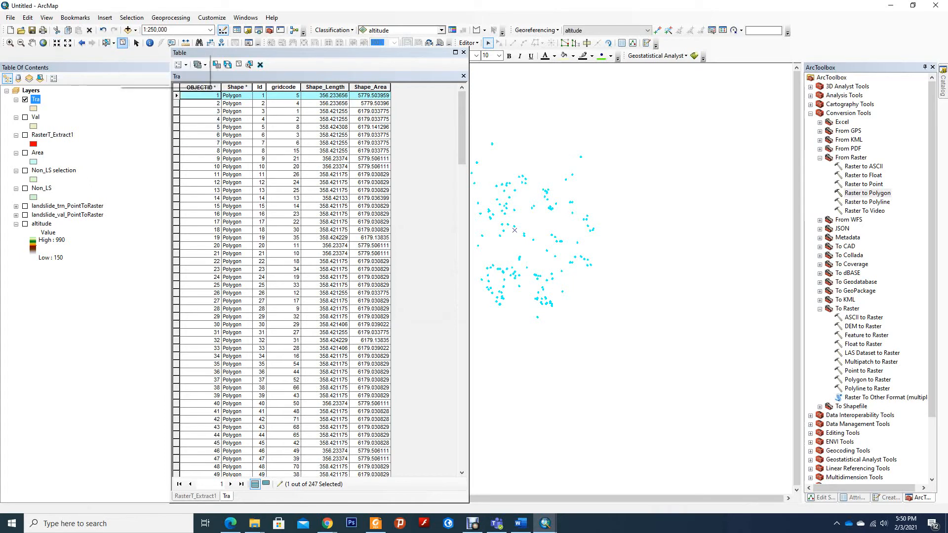
{"action": "left_click", "coordinate": [123, 43]}
{"action": "left_click_drag", "start_coordinate": [296, 53], "coordinate": [487, 50]}
{"action": "left_click", "coordinate": [367, 92]}
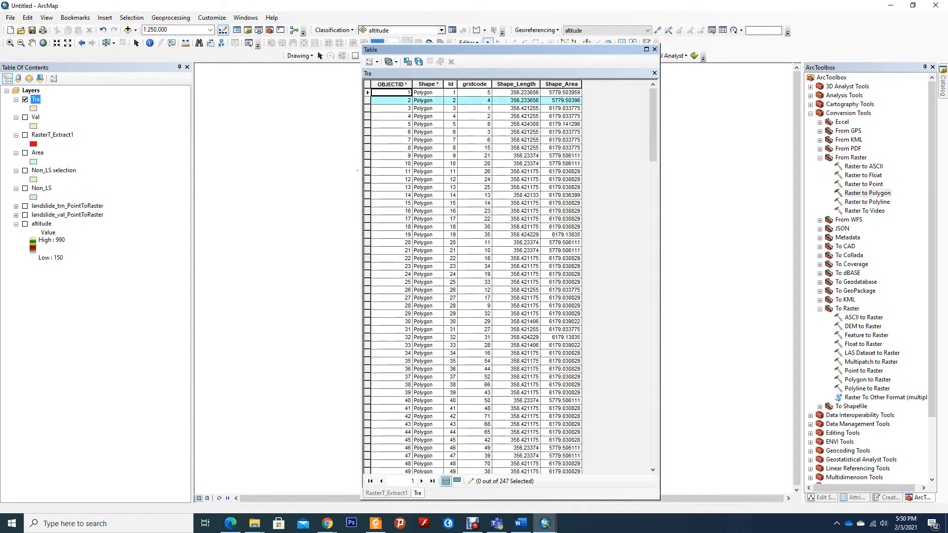
{"action": "left_click_drag", "start_coordinate": [367, 93], "coordinate": [368, 472]}
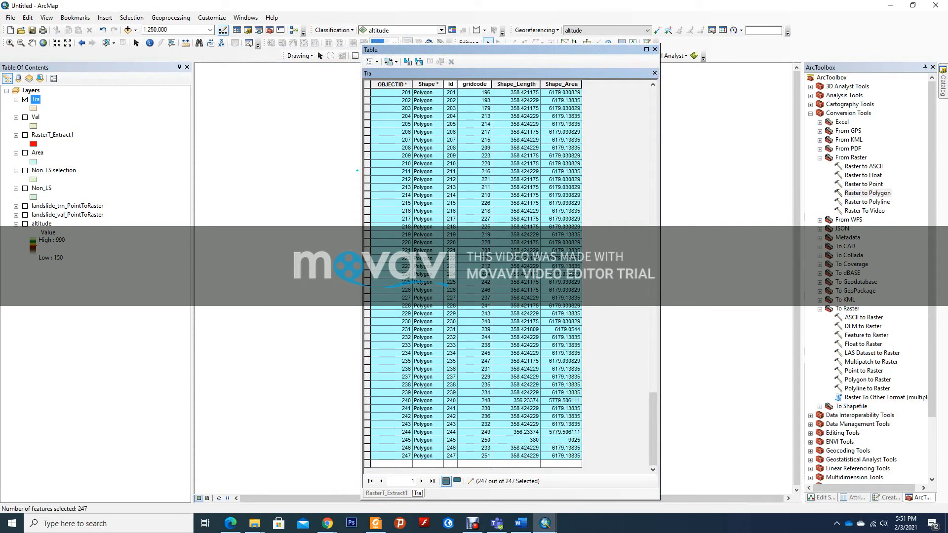
{"action": "left_click_drag", "start_coordinate": [498, 50], "coordinate": [442, 119]}
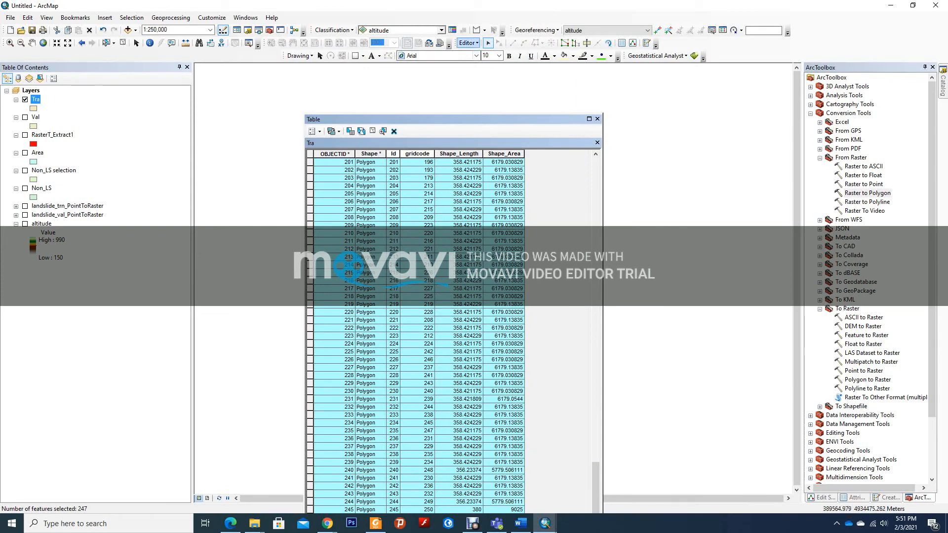
Step: Try the merge of all Tra polygons into feature 1 (Tra) again, and end the edit session
{"action": "left_click", "coordinate": [467, 43]}
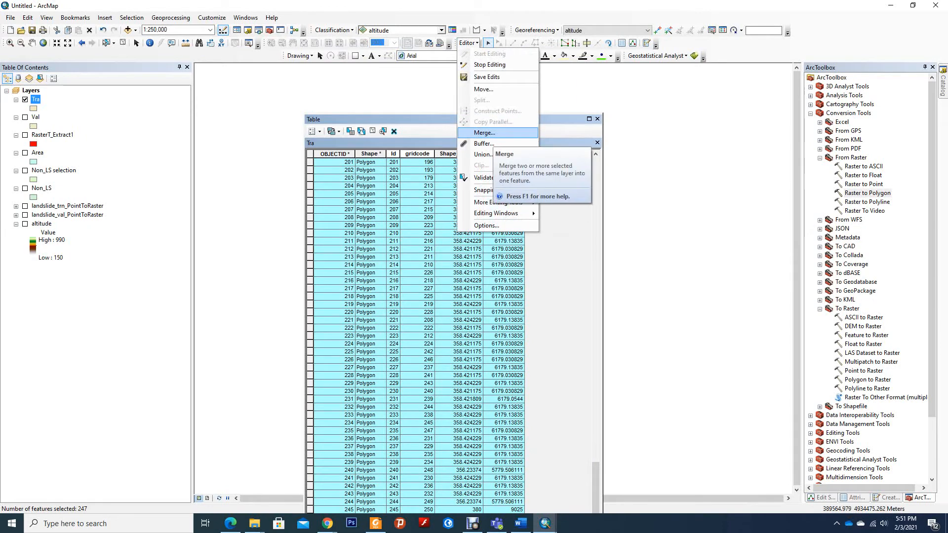
{"action": "left_click", "coordinate": [484, 133]}
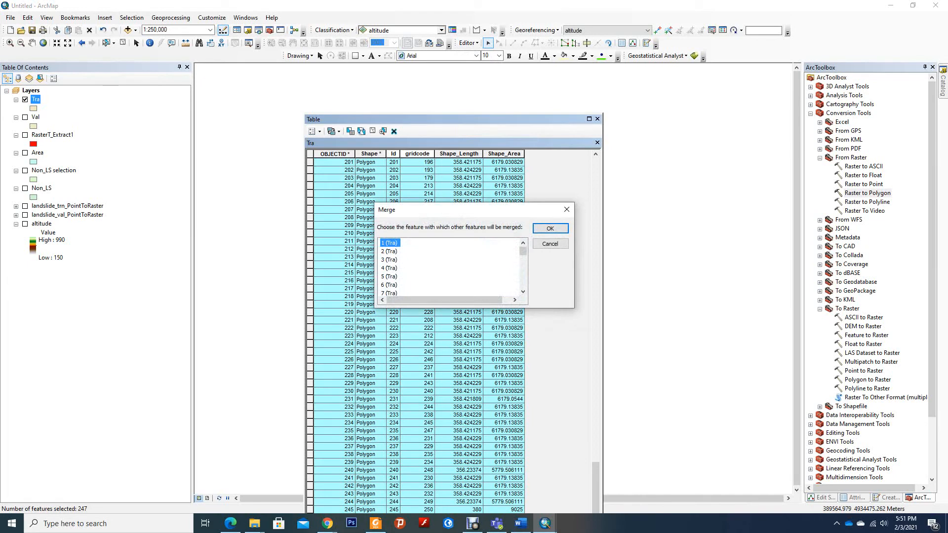
{"action": "key", "text": "Return"}
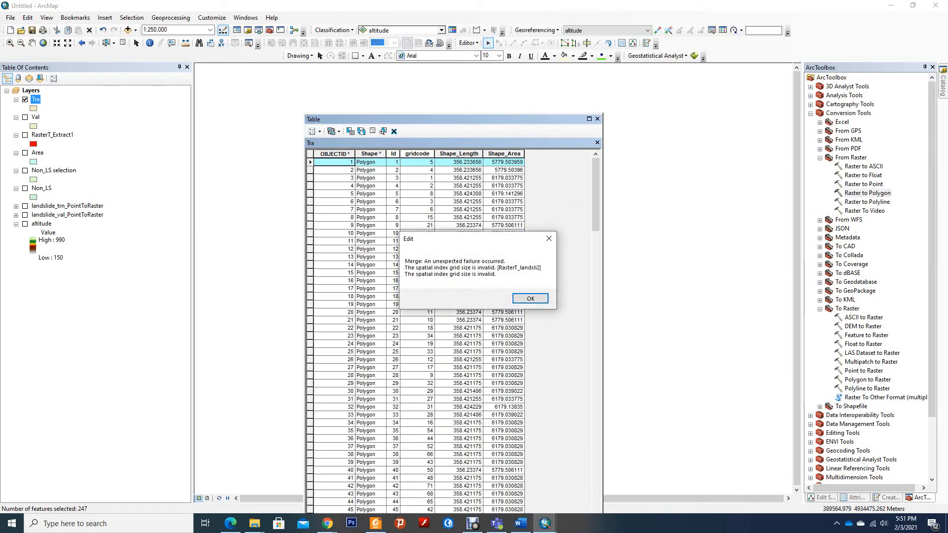
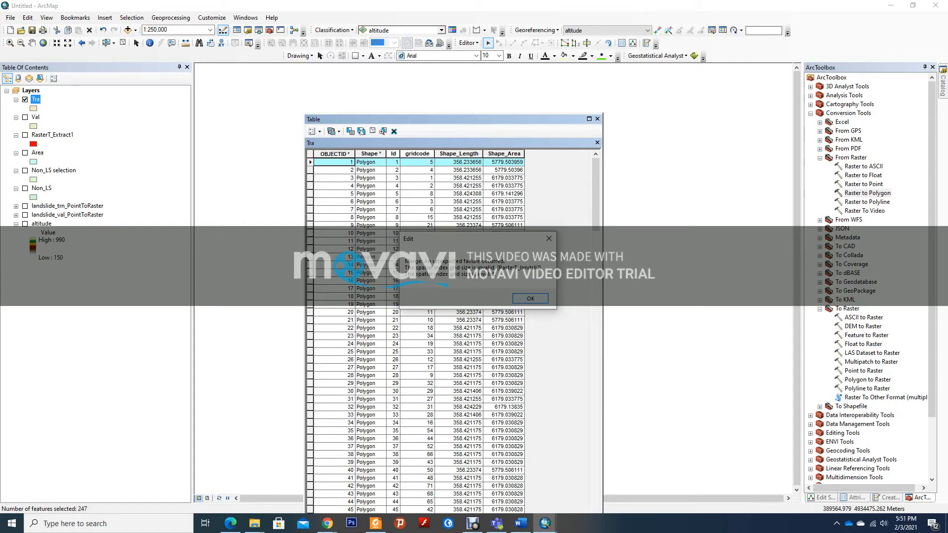
{"action": "left_click", "coordinate": [529, 298]}
{"action": "left_click", "coordinate": [468, 42]}
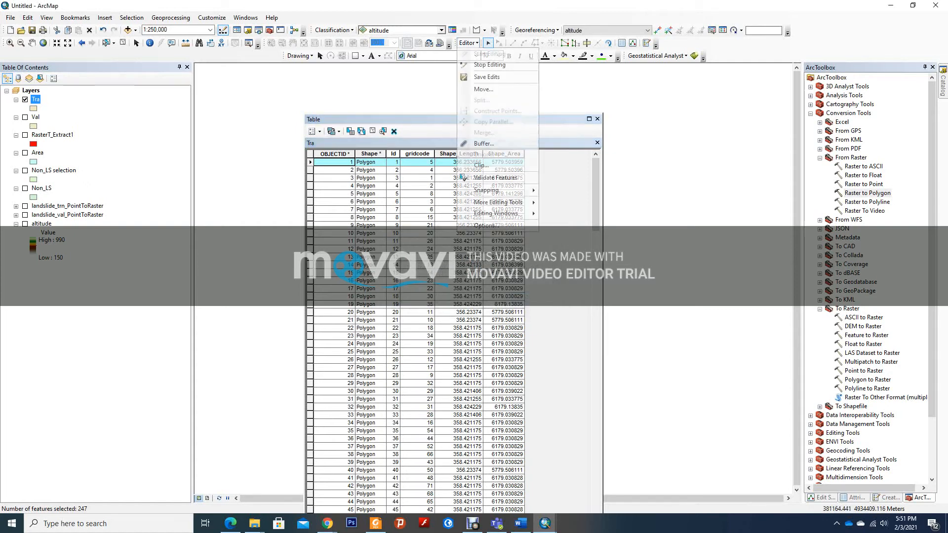
{"action": "left_click", "coordinate": [489, 64]}
{"action": "left_click", "coordinate": [468, 42]}
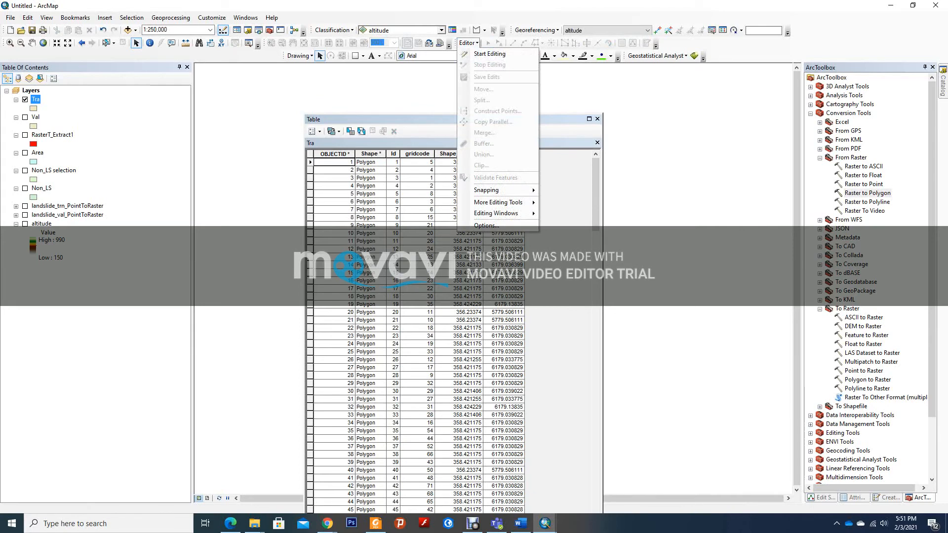
{"action": "left_click", "coordinate": [489, 53]}
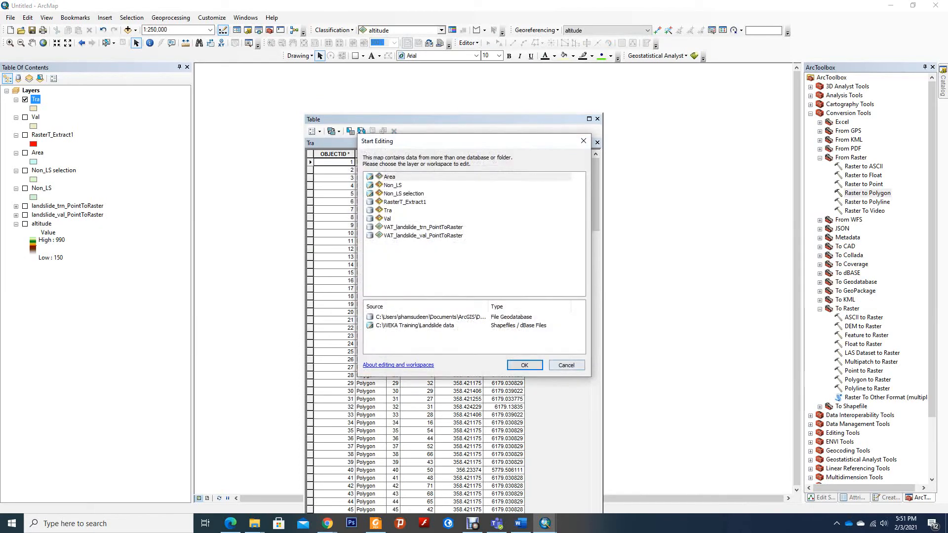
{"action": "left_click", "coordinate": [565, 365]}
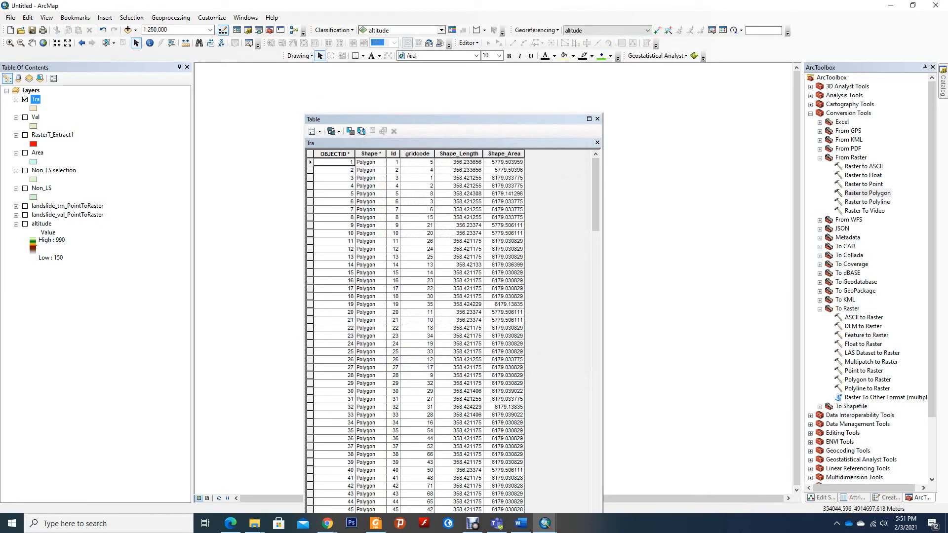
{"action": "left_click", "coordinate": [472, 523]}
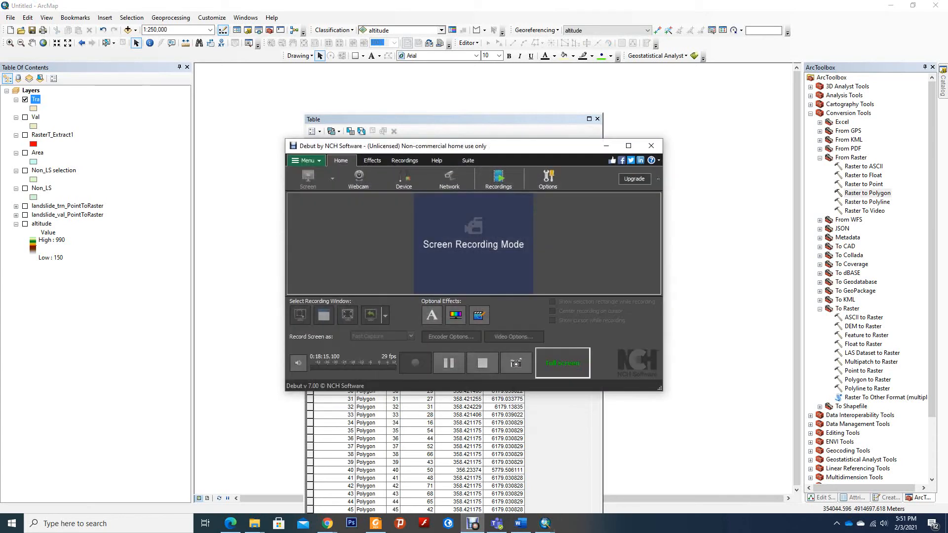
{"action": "left_click", "coordinate": [448, 363]}
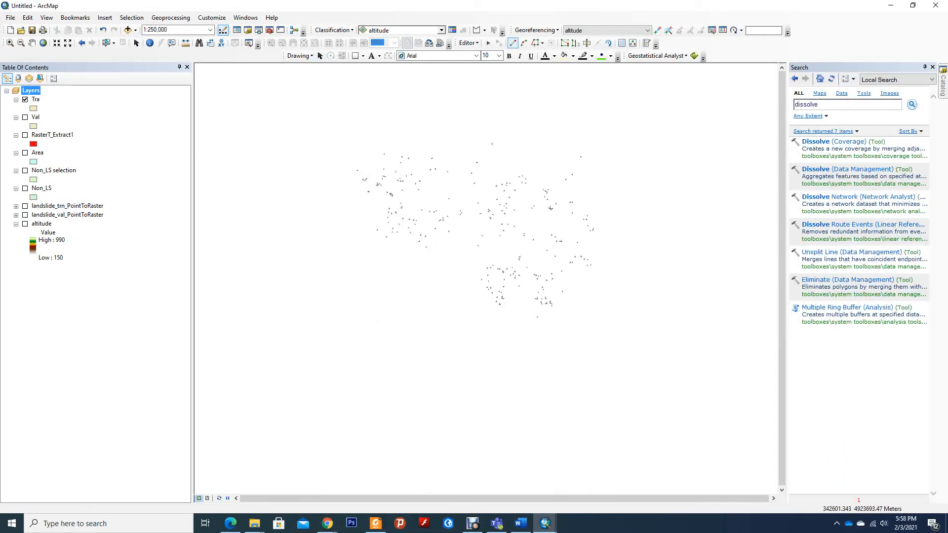
Step: End the edit session and open the Dissolve (Data Management) tool from the dissolve search results
{"action": "left_click", "coordinate": [468, 42]}
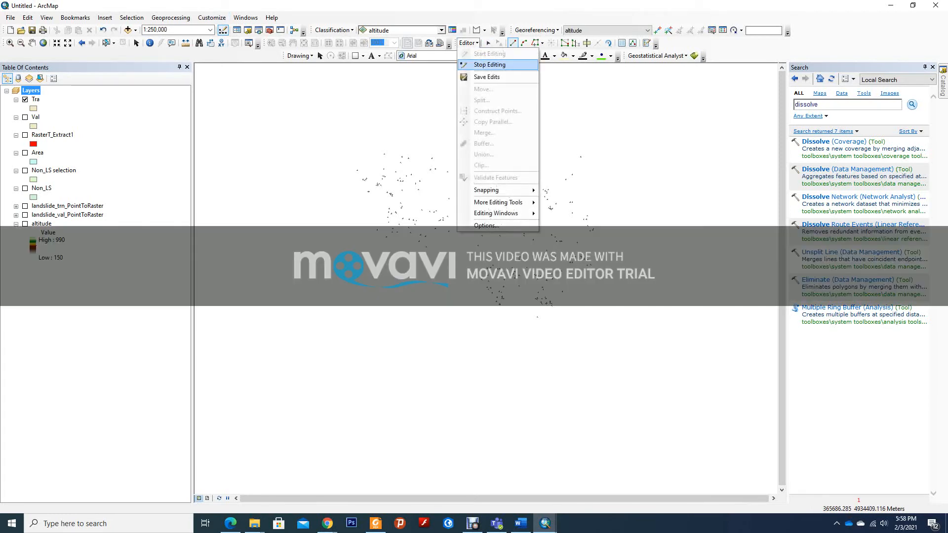
{"action": "left_click", "coordinate": [489, 64]}
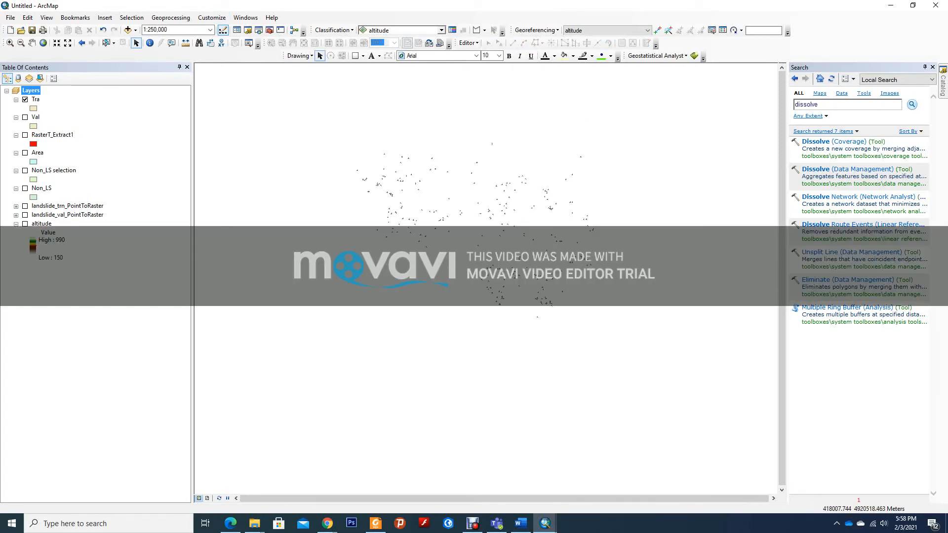
{"action": "left_click", "coordinate": [818, 104]}
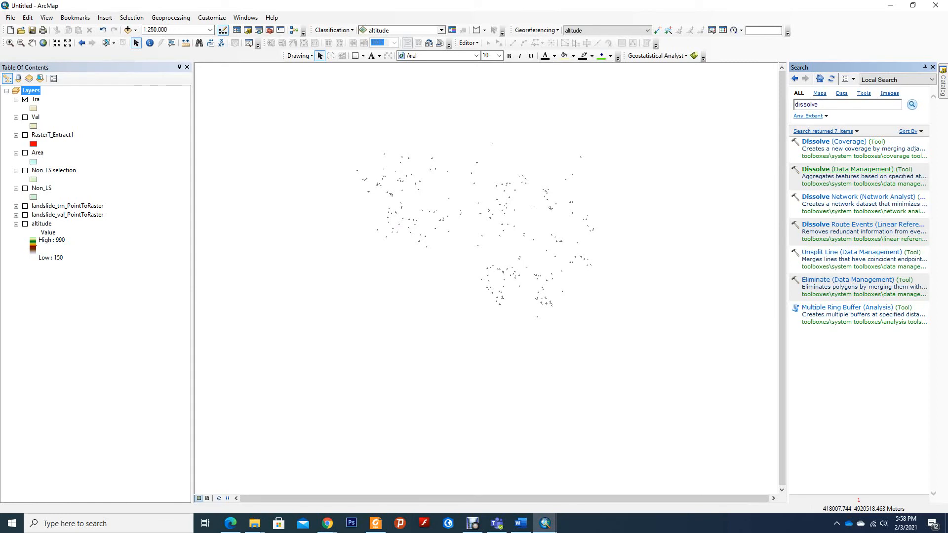
{"action": "left_click", "coordinate": [840, 169]}
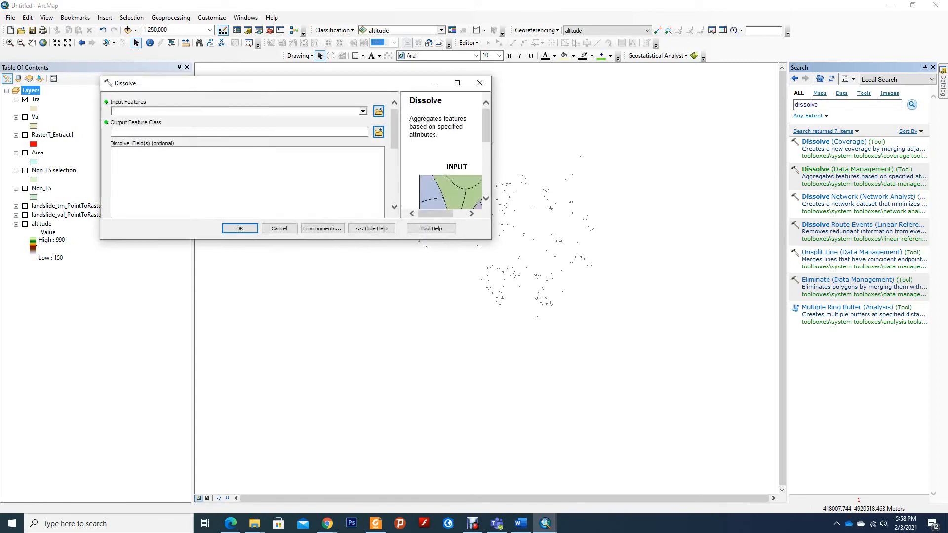
{"action": "left_click_drag", "start_coordinate": [390, 87], "coordinate": [599, 111]}
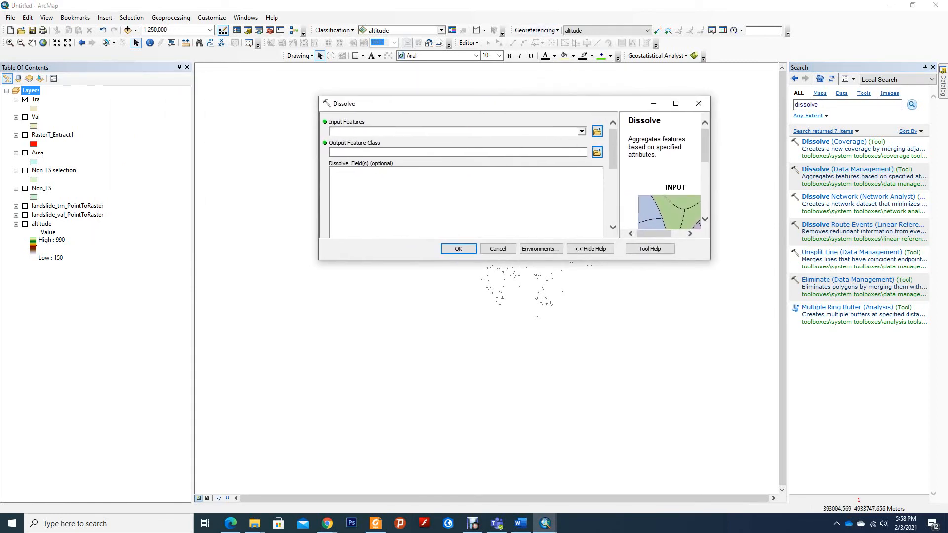
Step: Set the Id field of every record in the Tra attribute table to 1 with the Field Calculator, and close the table
{"action": "left_click", "coordinate": [35, 99]}
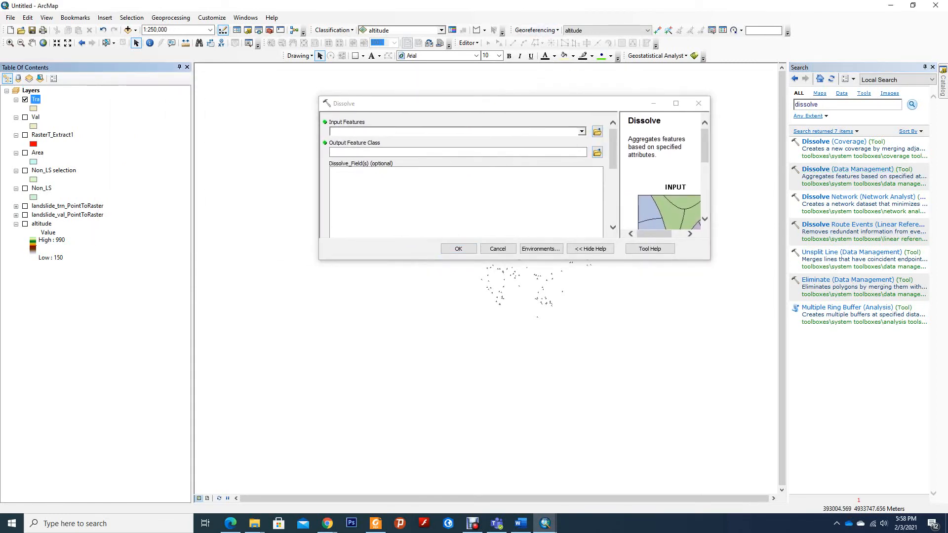
{"action": "right_click", "coordinate": [35, 100]}
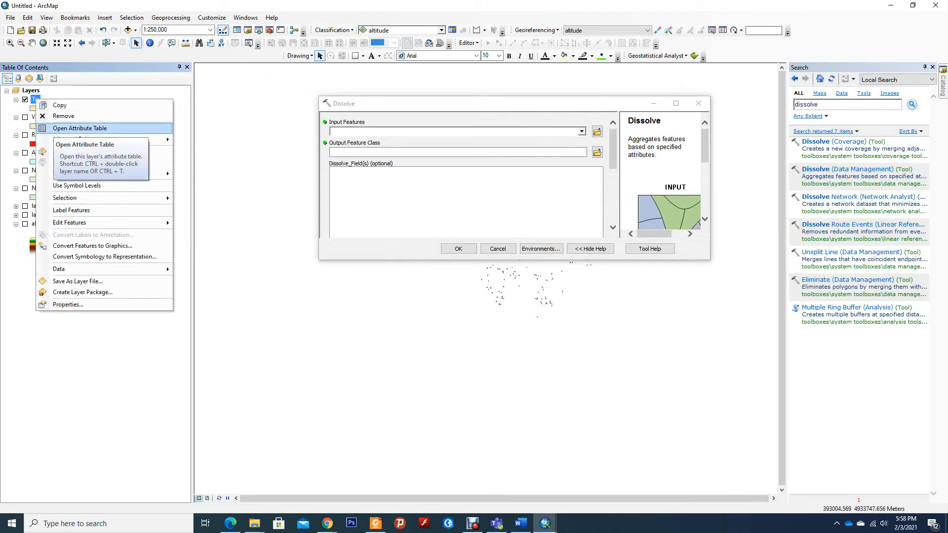
{"action": "left_click", "coordinate": [79, 128]}
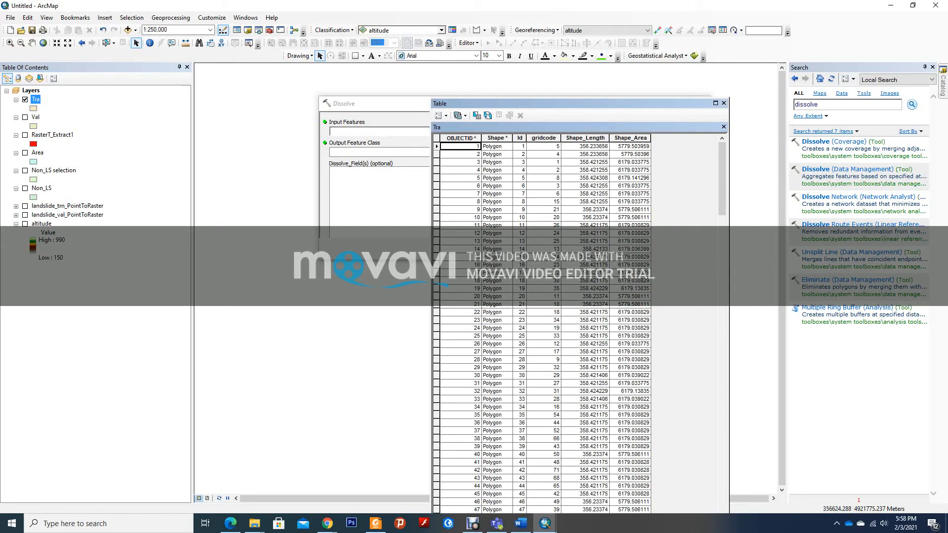
{"action": "left_click_drag", "start_coordinate": [572, 103], "coordinate": [539, 48]}
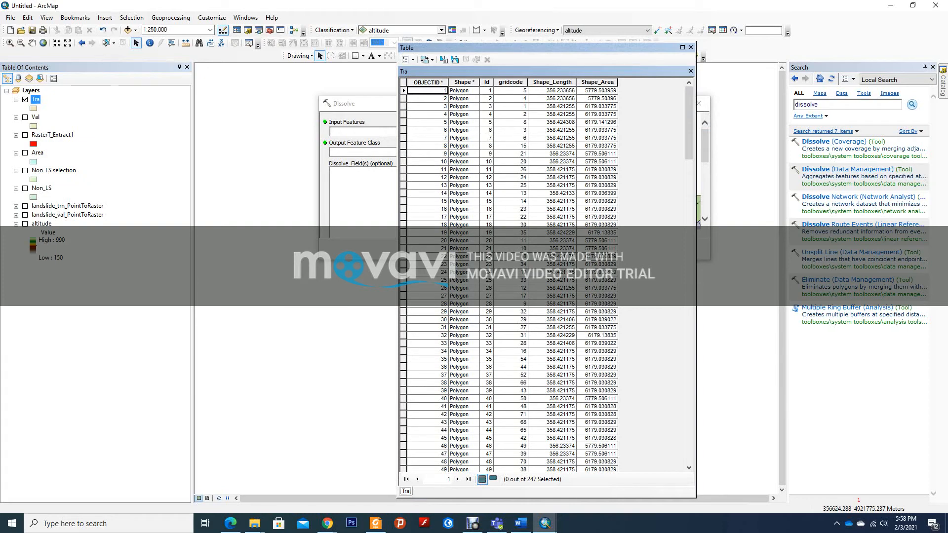
{"action": "left_click", "coordinate": [486, 81]}
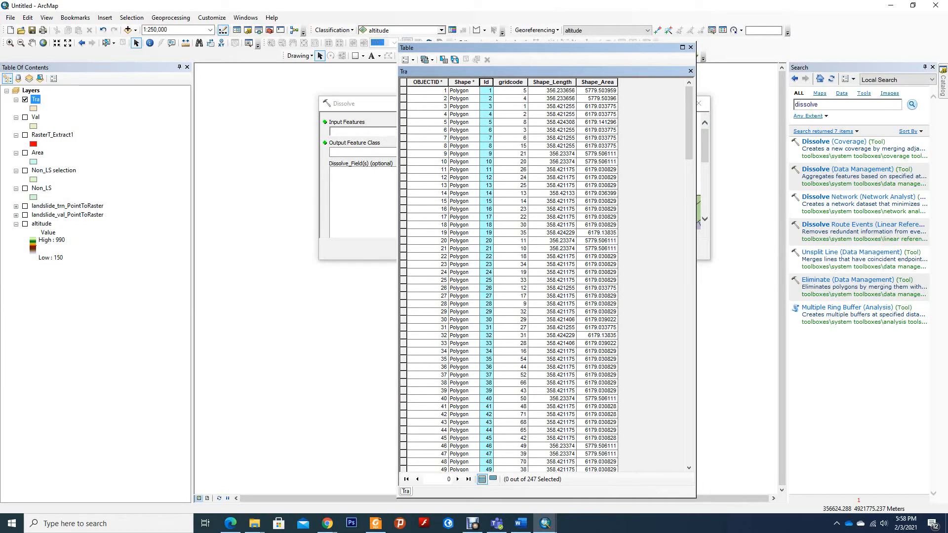
{"action": "right_click", "coordinate": [486, 82]}
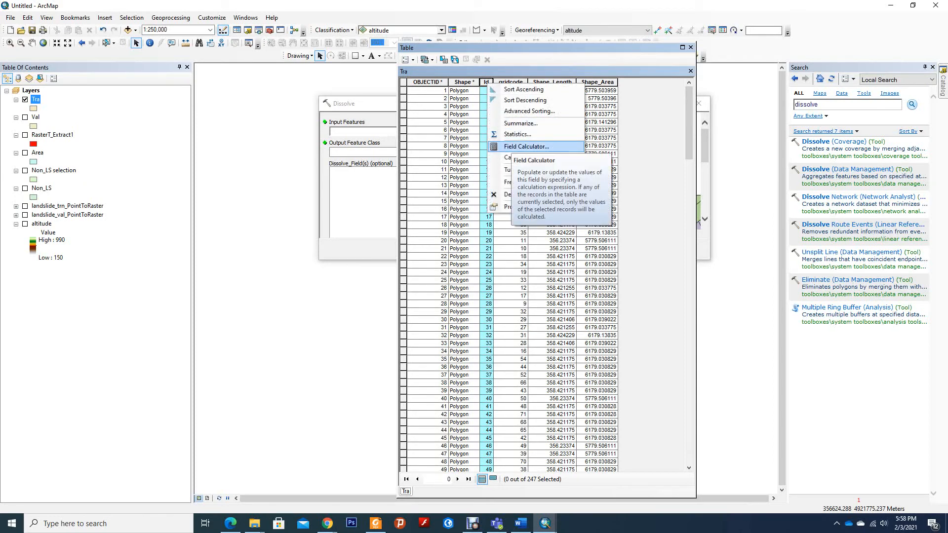
{"action": "left_click", "coordinate": [526, 146]}
{"action": "left_click", "coordinate": [451, 282]}
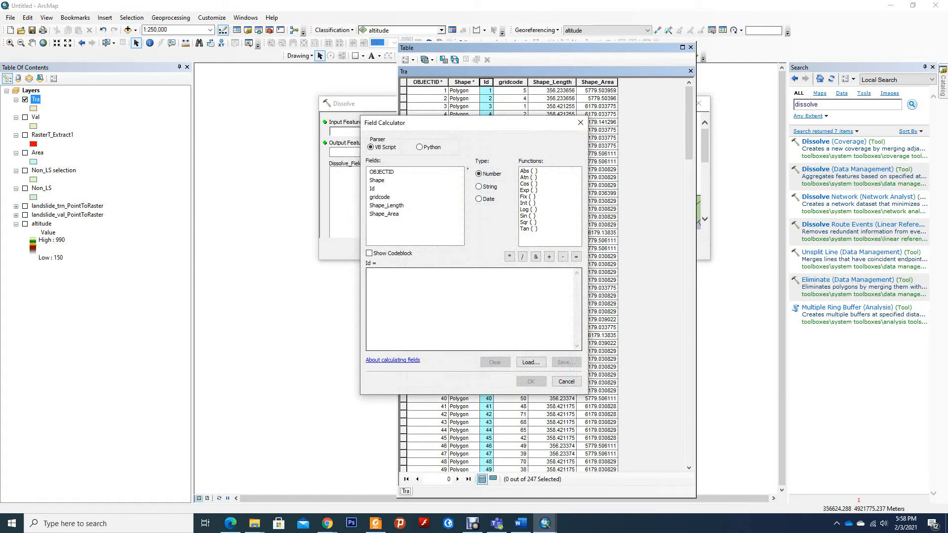
{"action": "type", "text": "1"}
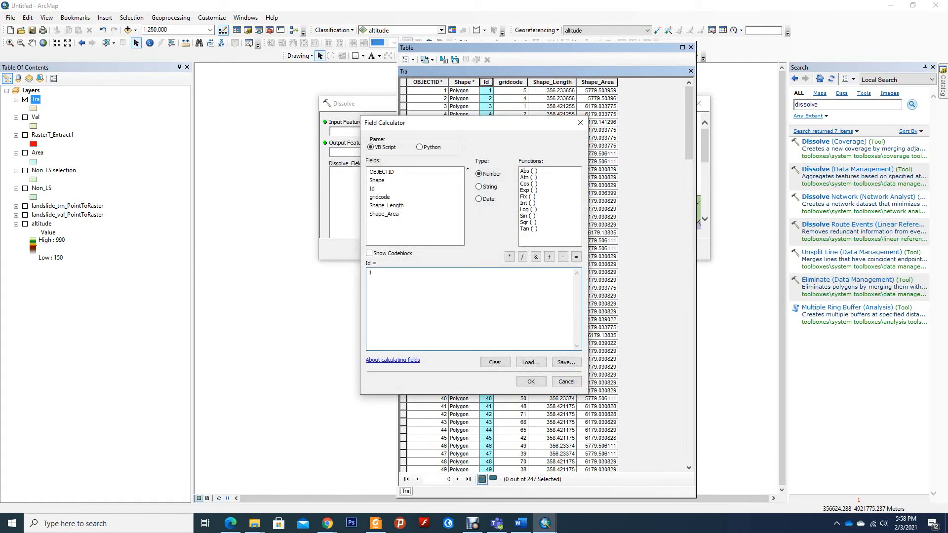
{"action": "left_click", "coordinate": [531, 381]}
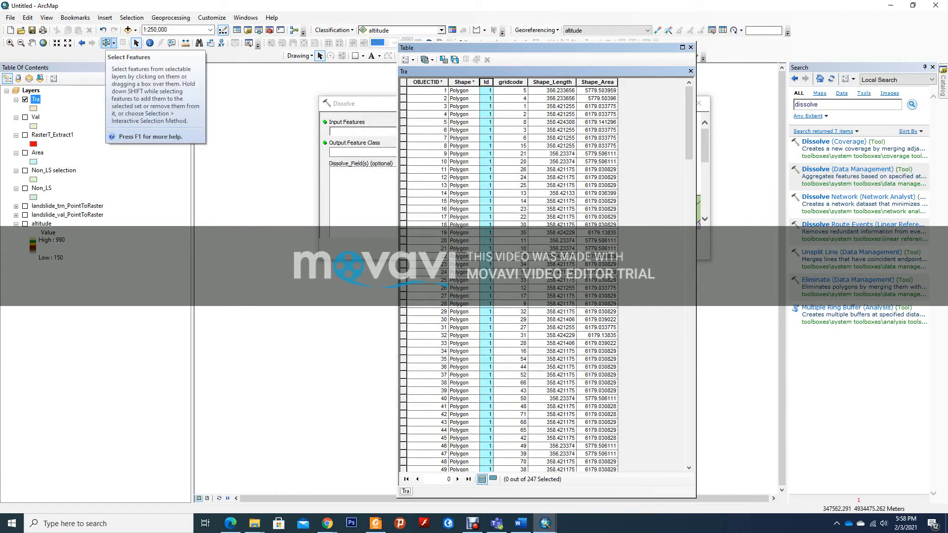
{"action": "left_click", "coordinate": [105, 43]}
{"action": "left_click", "coordinate": [510, 185]}
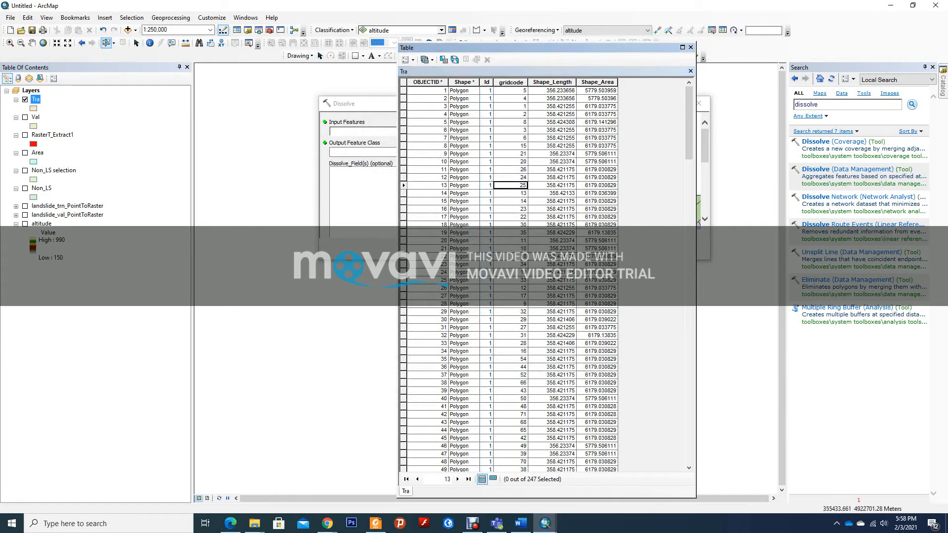
{"action": "left_click", "coordinate": [690, 47]}
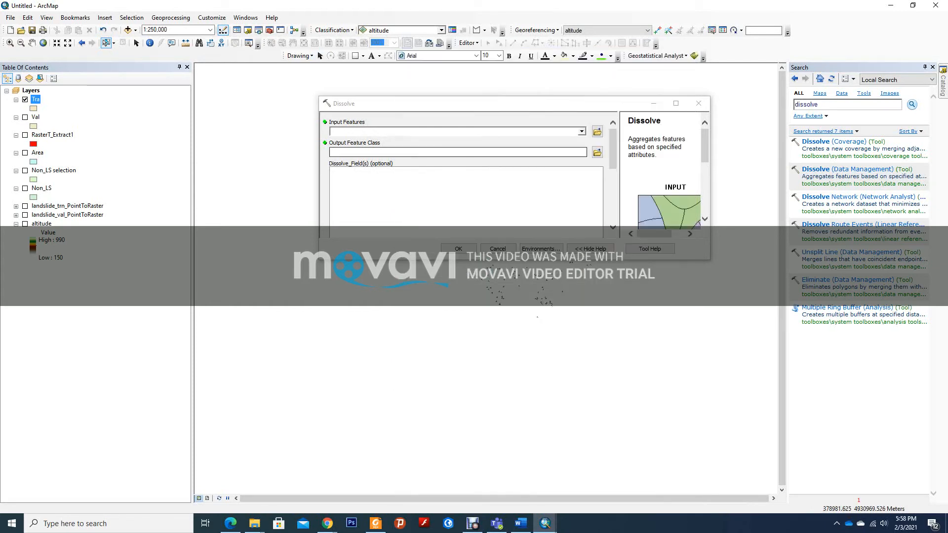
Step: Dissolve the Tra layer on the Id field, keeping the default output feature class and multipart features
{"action": "left_click", "coordinate": [581, 130]}
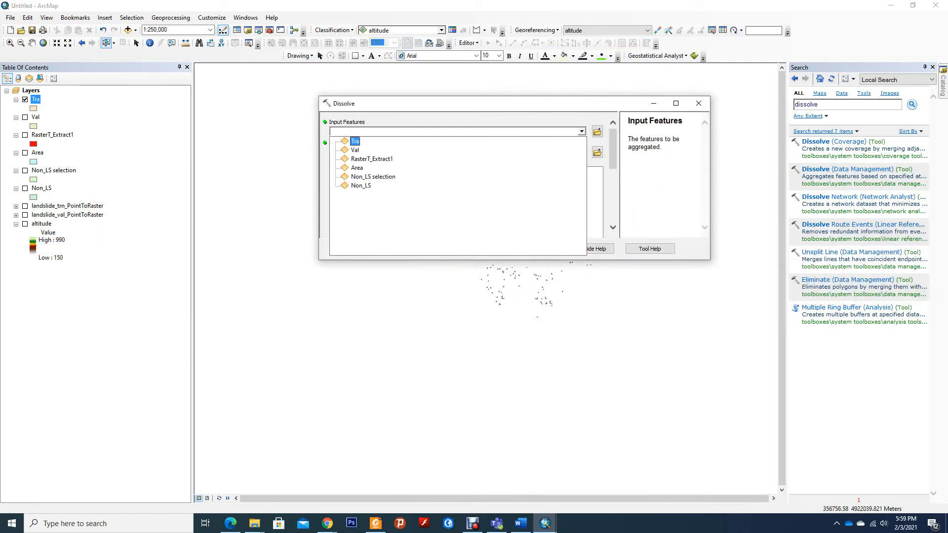
{"action": "left_click", "coordinate": [355, 141]}
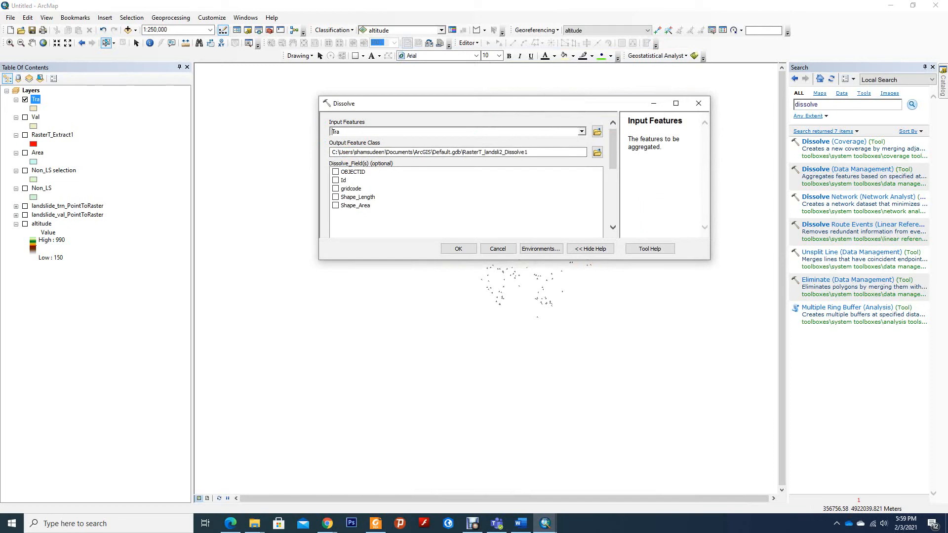
{"action": "left_click", "coordinate": [335, 180]}
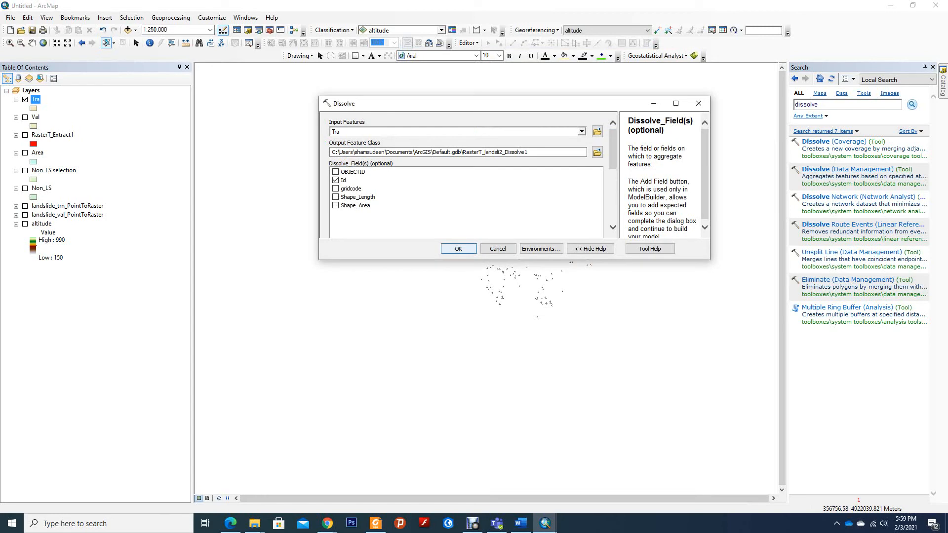
{"action": "scroll", "coordinate": [466, 175], "scroll_direction": "down", "scroll_amount": 3}
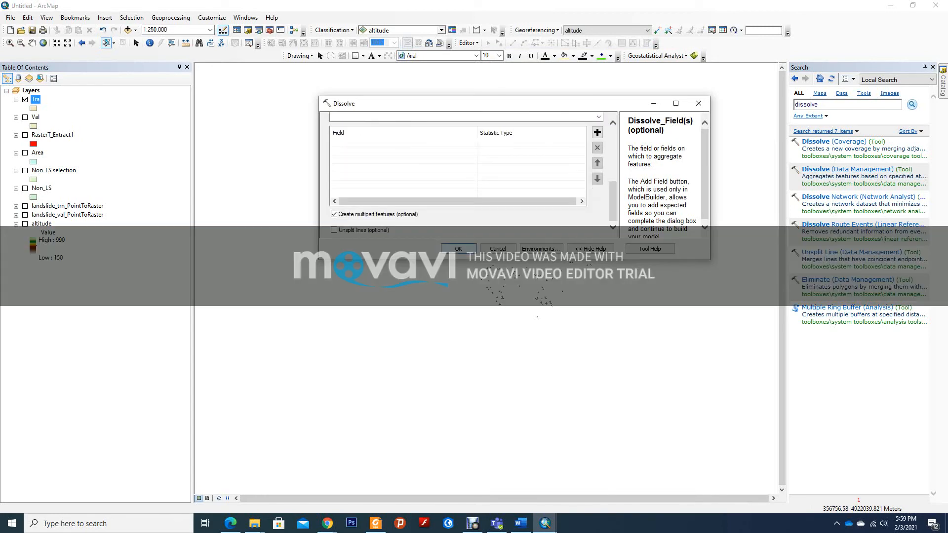
{"action": "left_click", "coordinate": [458, 248]}
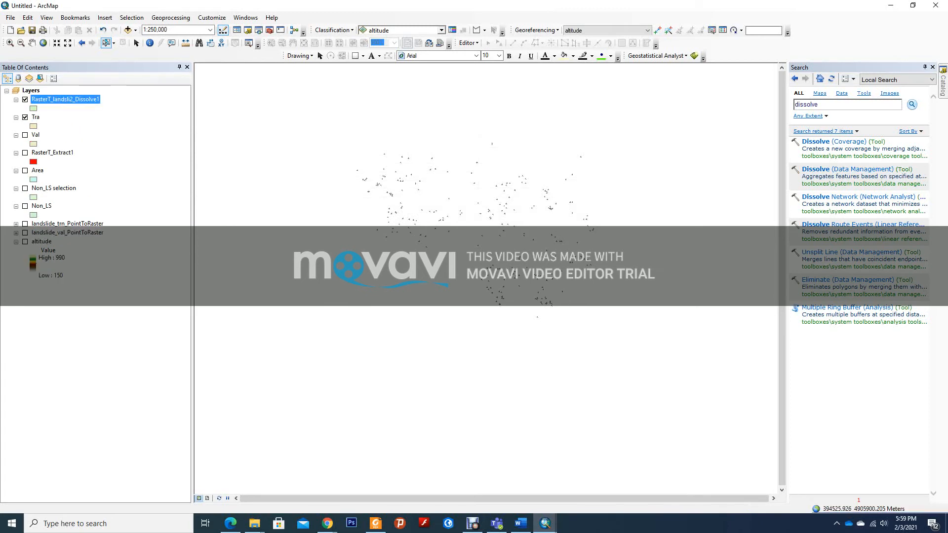
Step: Check the dissolved layer's attribute table and hide the original Tra layer
{"action": "right_click", "coordinate": [71, 100]}
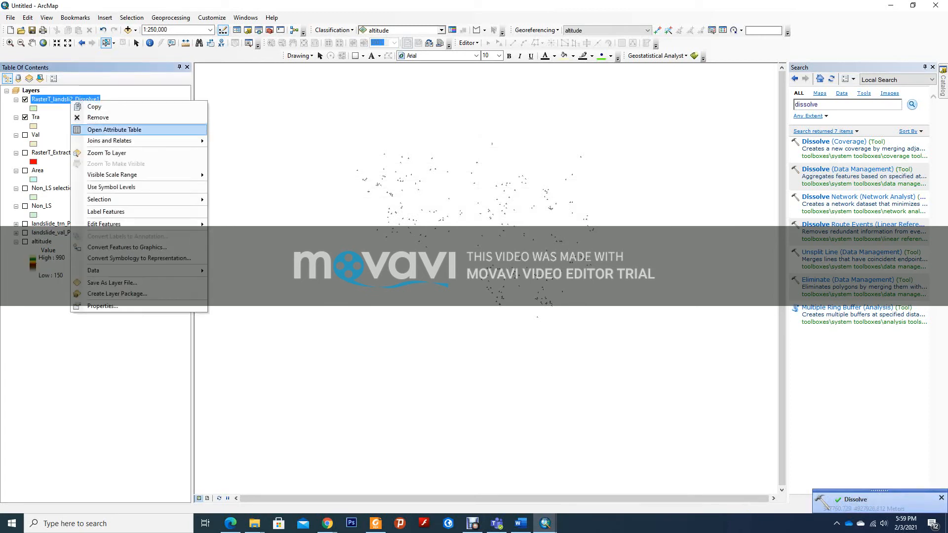
{"action": "left_click", "coordinate": [114, 130]}
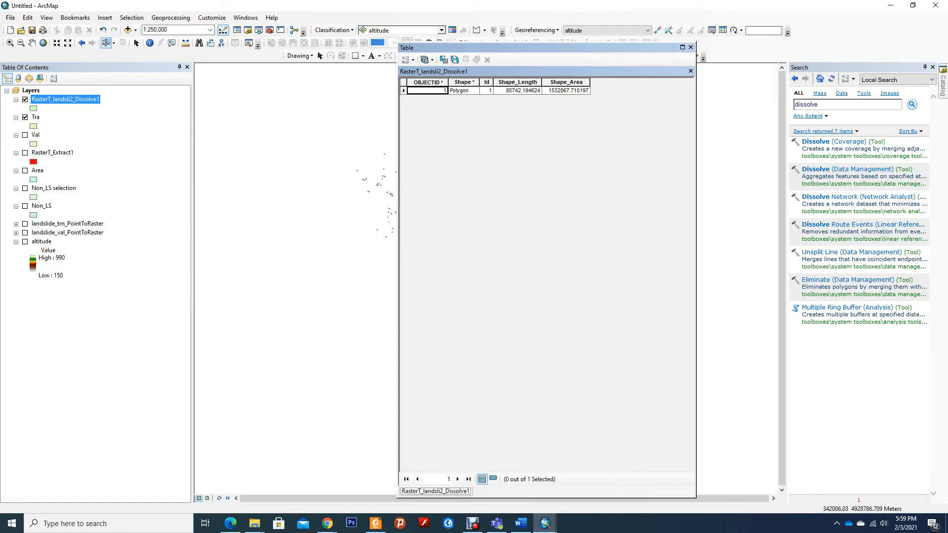
{"action": "left_click", "coordinate": [25, 117]}
{"action": "left_click_drag", "start_coordinate": [459, 47], "coordinate": [339, 238]}
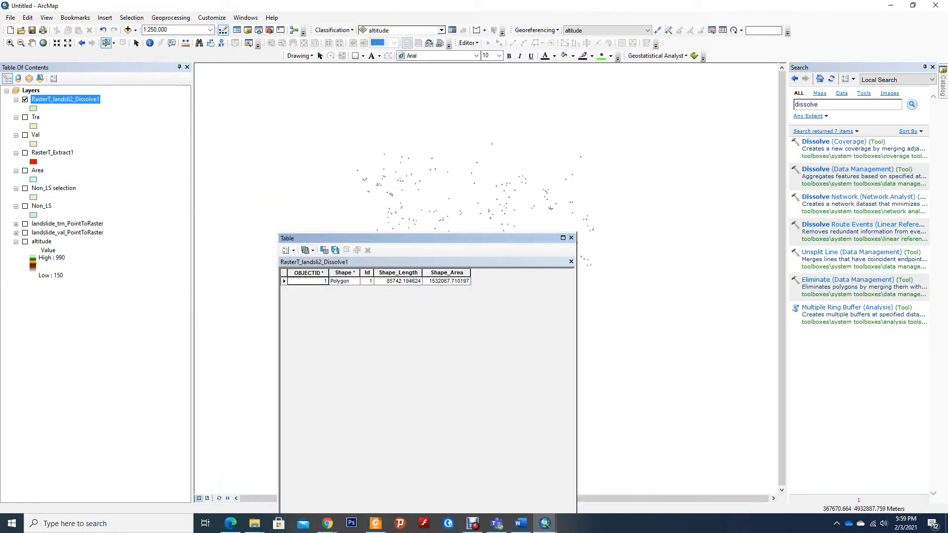
{"action": "left_click_drag", "start_coordinate": [416, 238], "coordinate": [467, 120]}
{"action": "left_click", "coordinate": [622, 120]}
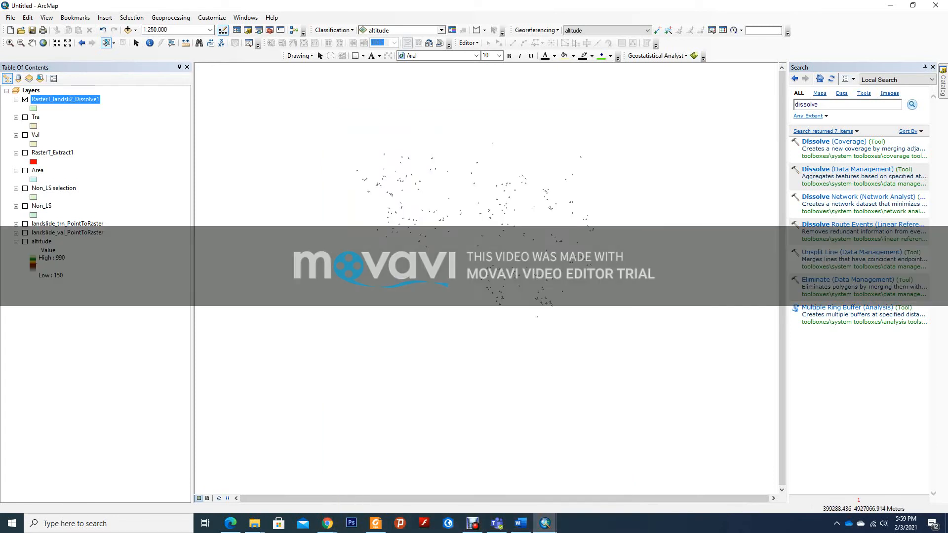
{"action": "left_click", "coordinate": [36, 134]}
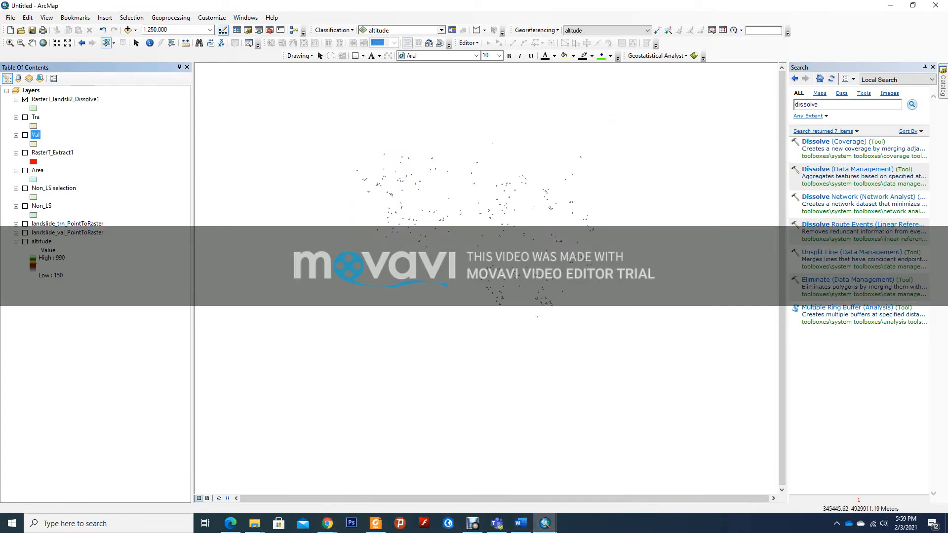
{"action": "right_click", "coordinate": [69, 99]}
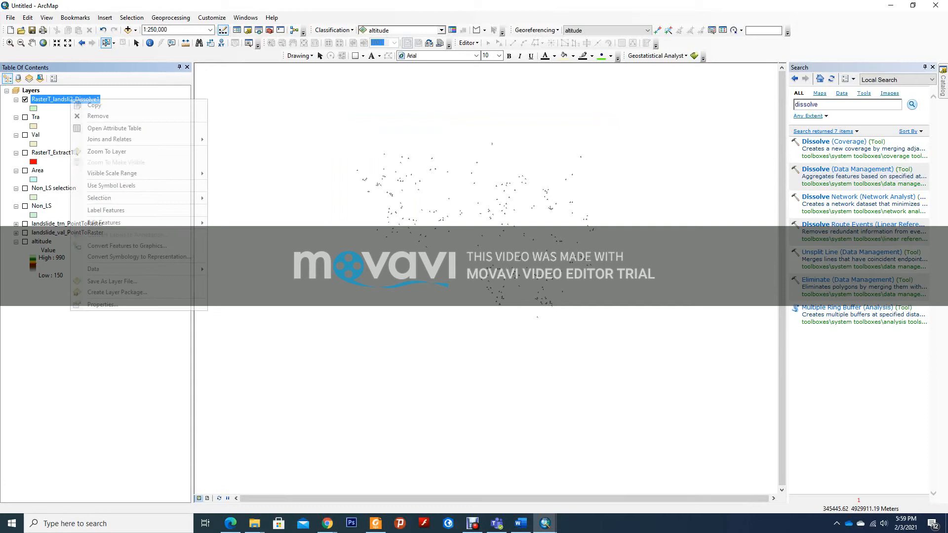
{"action": "key", "text": "Escape"}
{"action": "key", "text": "F2"}
{"action": "key", "text": "Return"}
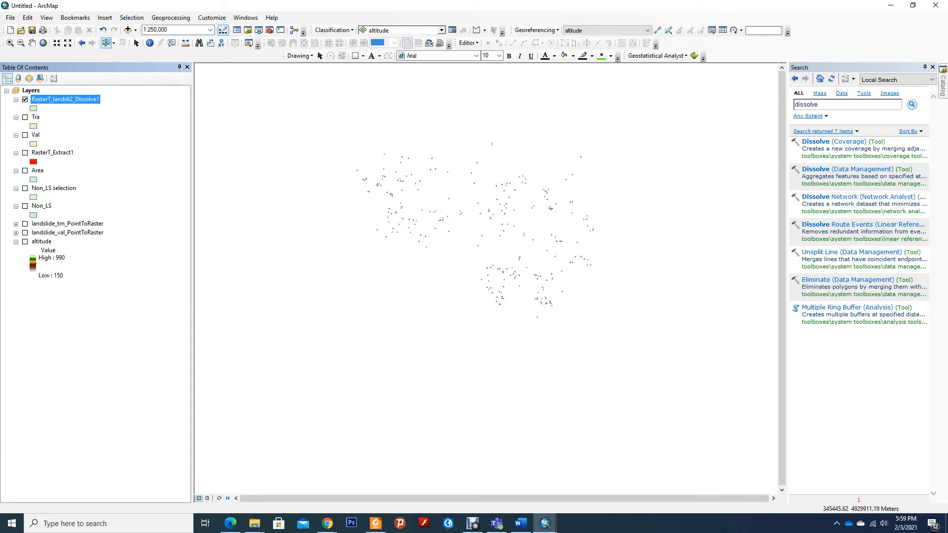
Step: Show the RasterT_Extract1 layer and open the attribute table of the dissolved training layer
{"action": "left_click", "coordinate": [25, 152]}
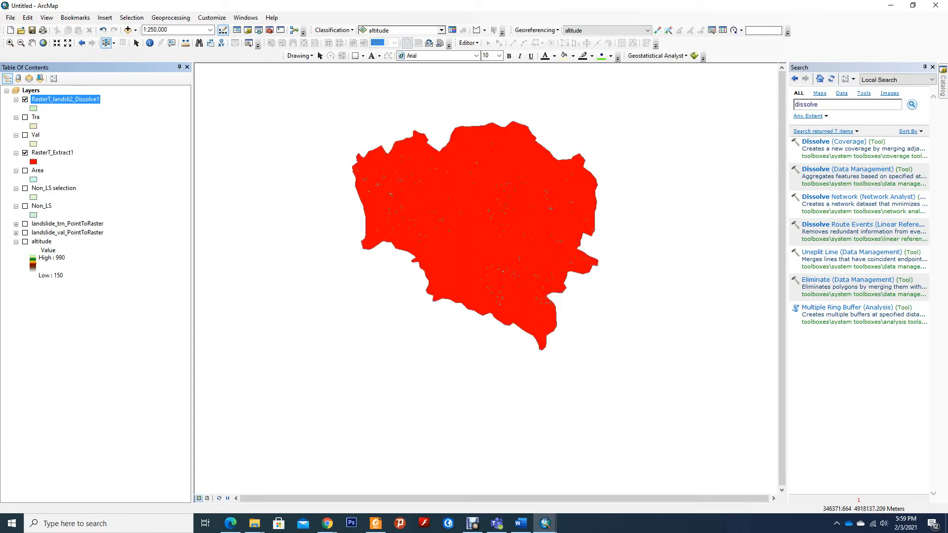
{"action": "left_click", "coordinate": [52, 152]}
{"action": "left_click", "coordinate": [65, 99]}
{"action": "right_click", "coordinate": [65, 99]}
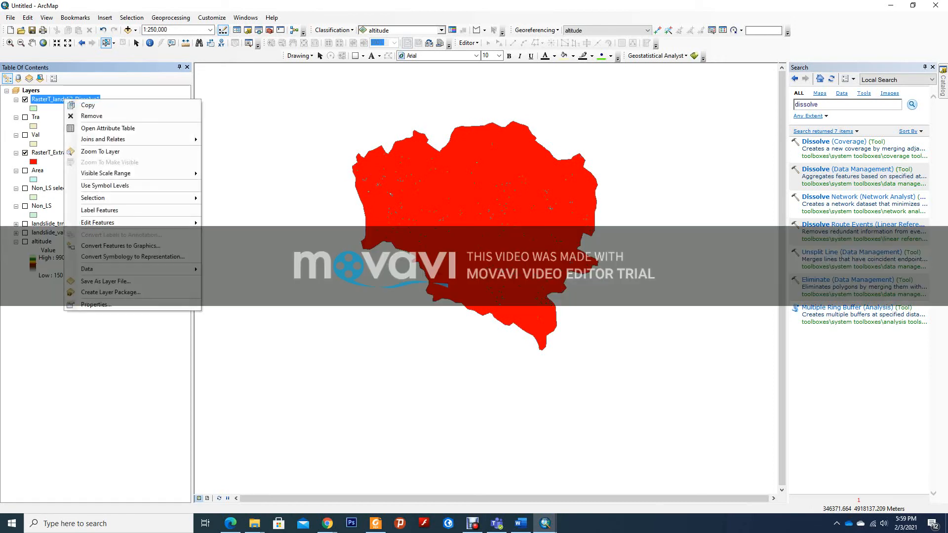
{"action": "left_click", "coordinate": [107, 128]}
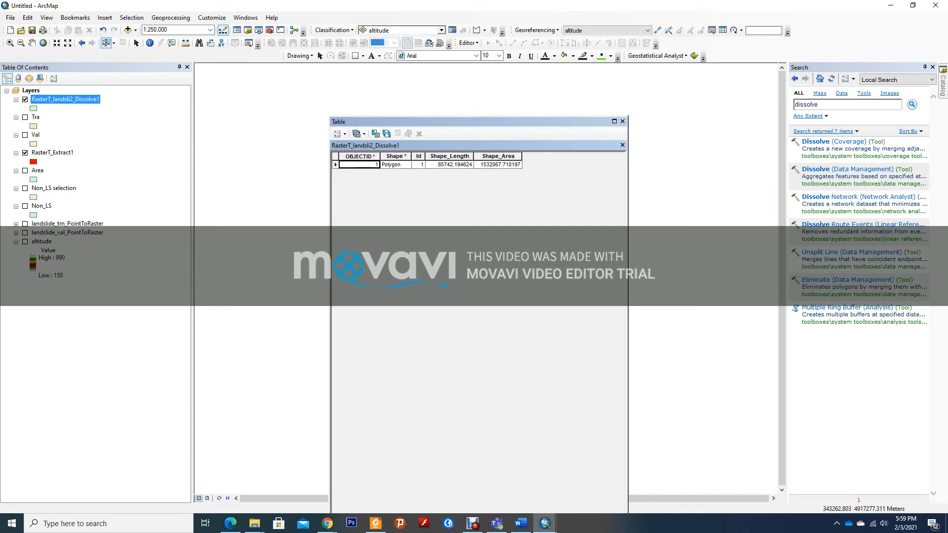
Step: Set the Id field of the RasterT_Extract1 layer to 0 with the Field Calculator, and close the attribute table
{"action": "left_click", "coordinate": [52, 152]}
{"action": "right_click", "coordinate": [52, 153]}
{"action": "left_click", "coordinate": [108, 182]}
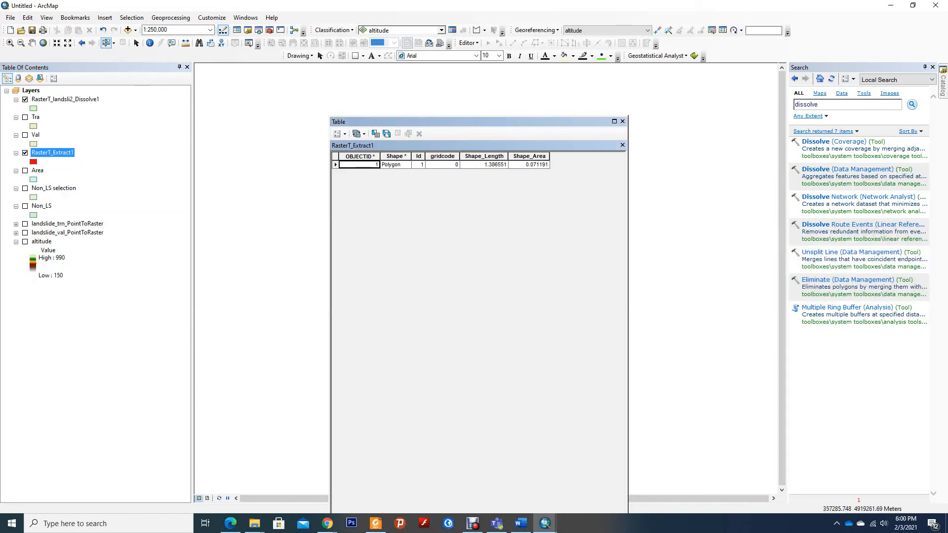
{"action": "right_click", "coordinate": [420, 156]}
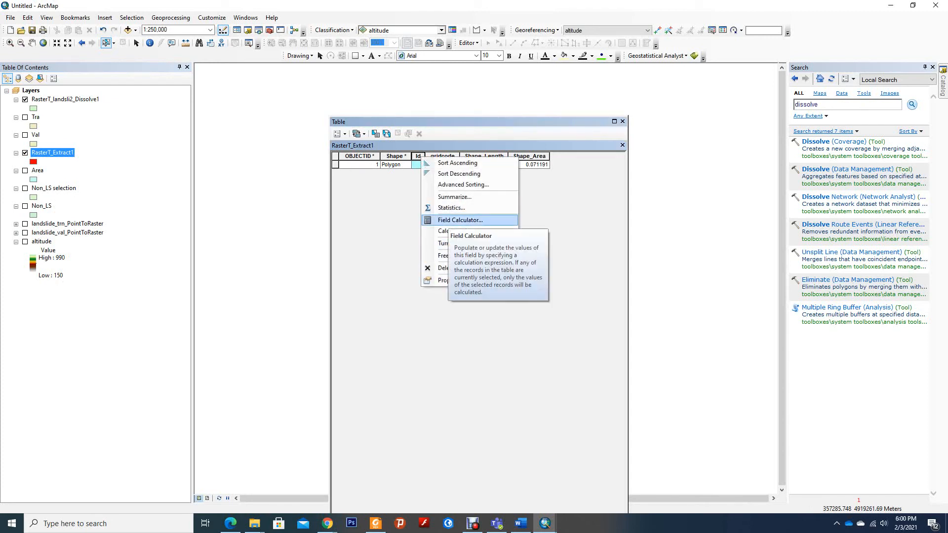
{"action": "left_click", "coordinate": [461, 220]}
{"action": "left_click", "coordinate": [451, 282]}
{"action": "left_click", "coordinate": [369, 272]}
{"action": "type", "text": "1"}
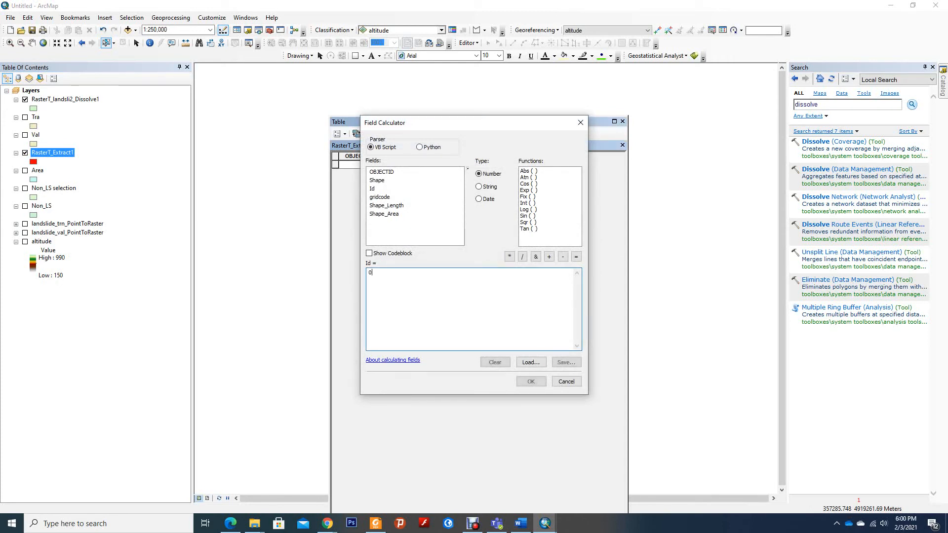
{"action": "left_click", "coordinate": [531, 381]}
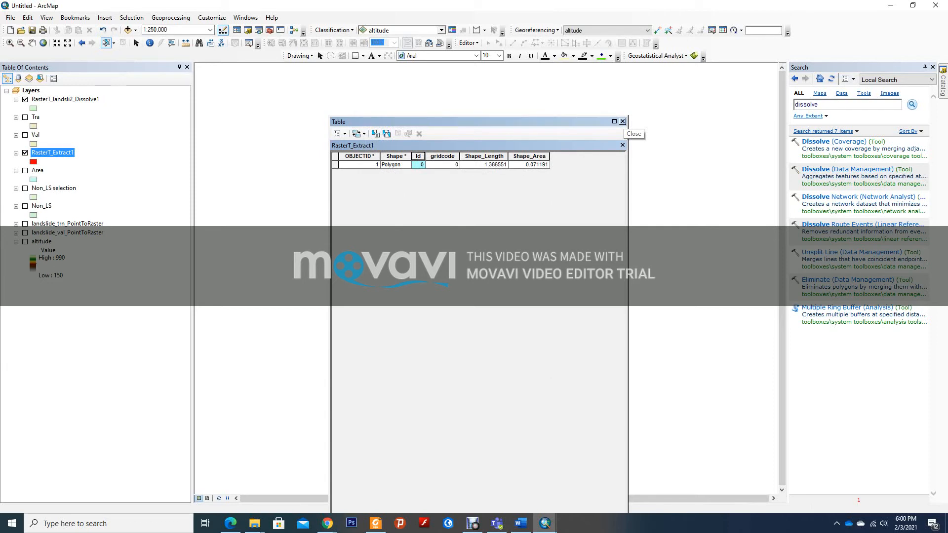
{"action": "left_click", "coordinate": [622, 122]}
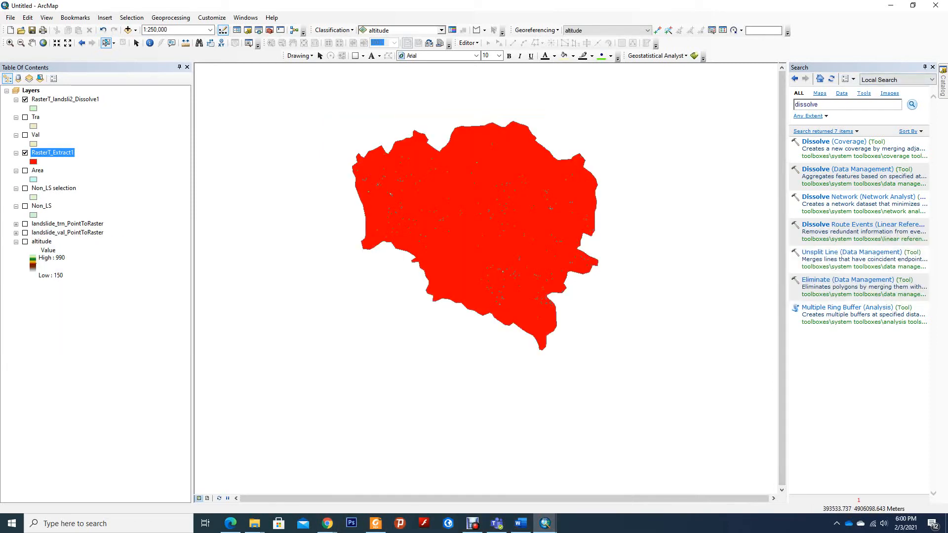
Step: Show ArcToolbox and search the tools for "merge"
{"action": "left_click", "coordinate": [270, 29]}
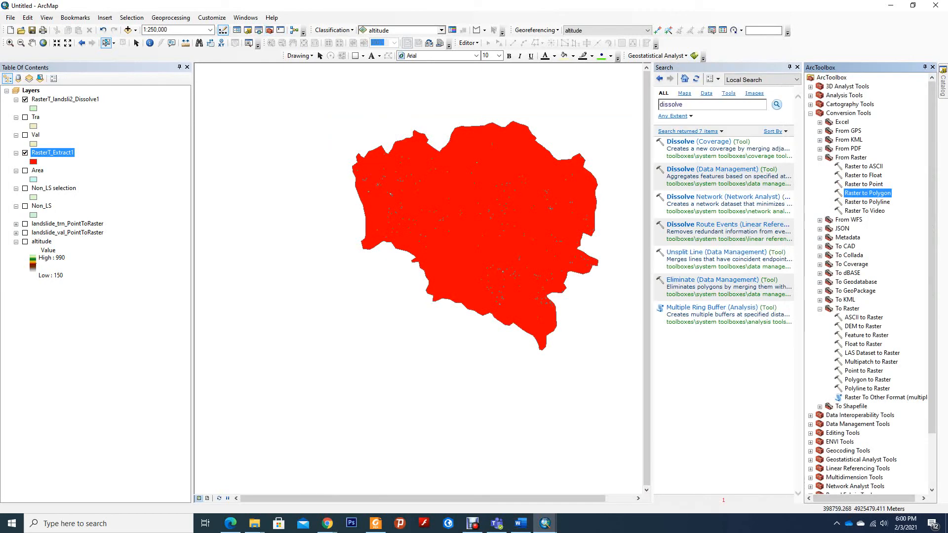
{"action": "left_click_drag", "start_coordinate": [684, 104], "coordinate": [657, 104]}
{"action": "type", "text": "meg"}
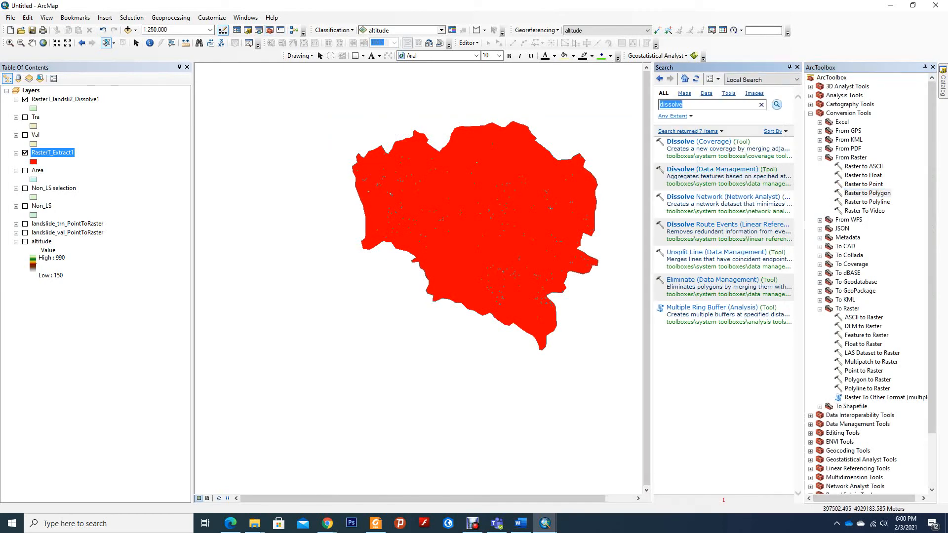
{"action": "type", "text": "rge"}
{"action": "key", "text": "Return"}
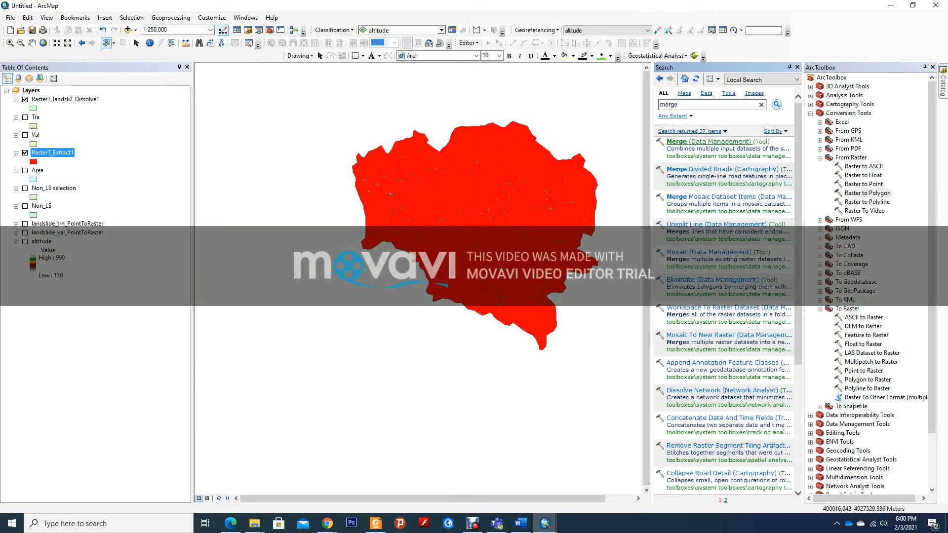
Step: Merge RasterT_landsli2_Dissolve1 and RasterT_Extract1 with the Merge (Data Management) tool, keeping the default output dataset and field map
{"action": "left_click", "coordinate": [684, 142]}
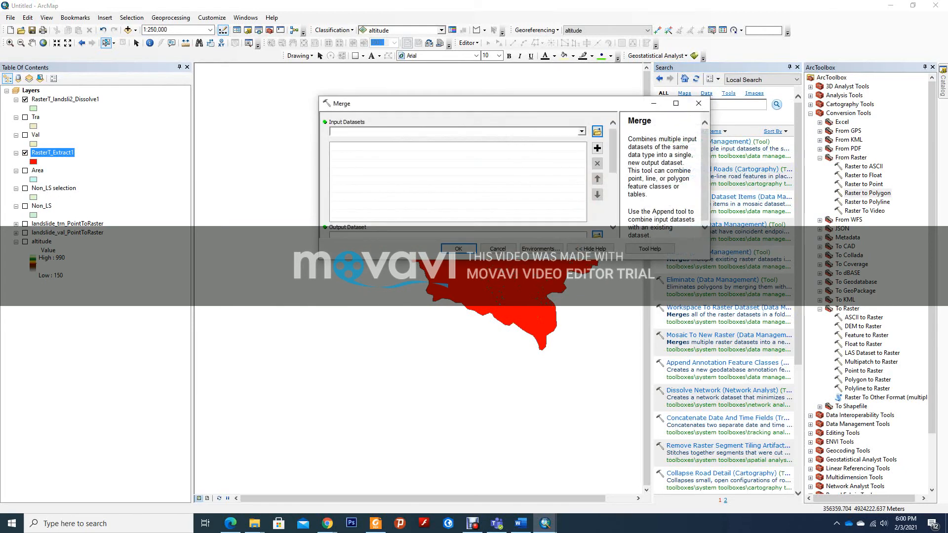
{"action": "left_click", "coordinate": [582, 132]}
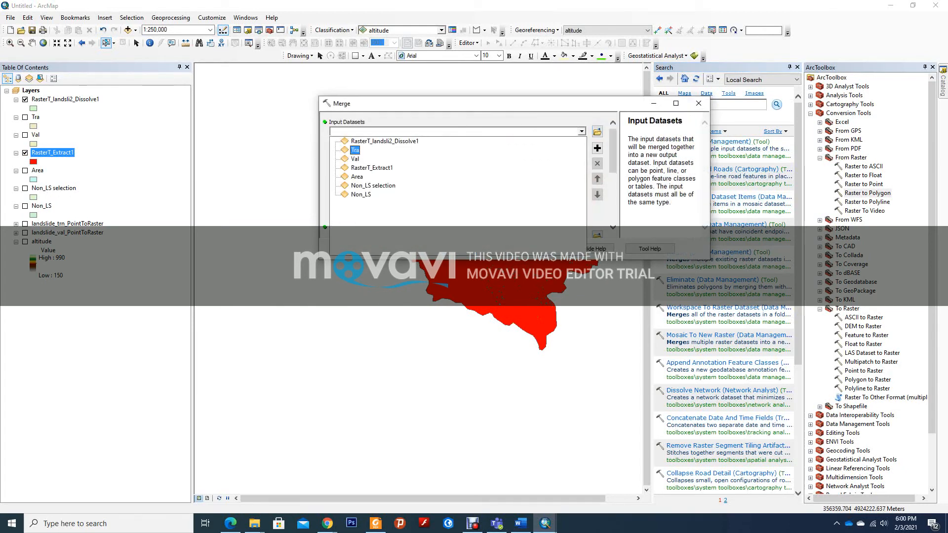
{"action": "left_click", "coordinate": [384, 141]}
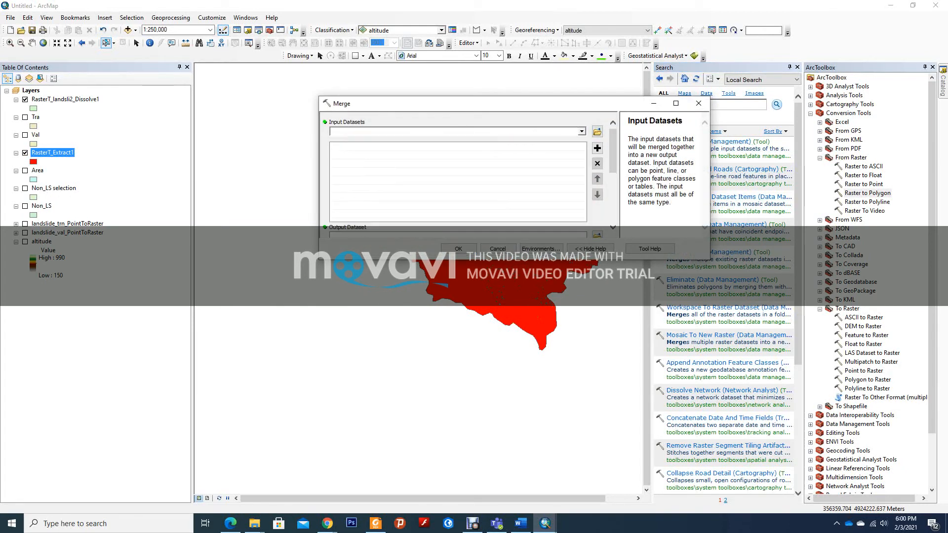
{"action": "left_click", "coordinate": [581, 132]}
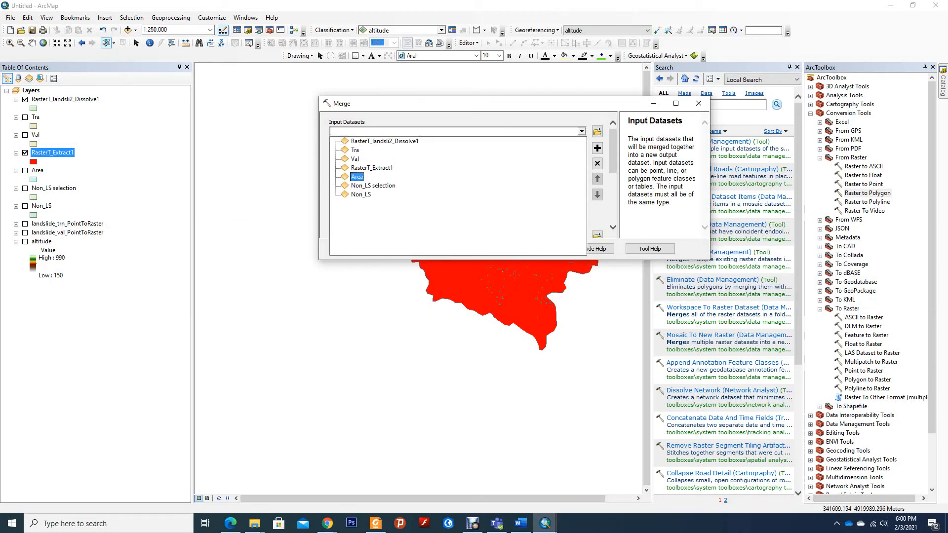
{"action": "left_click", "coordinate": [371, 168]}
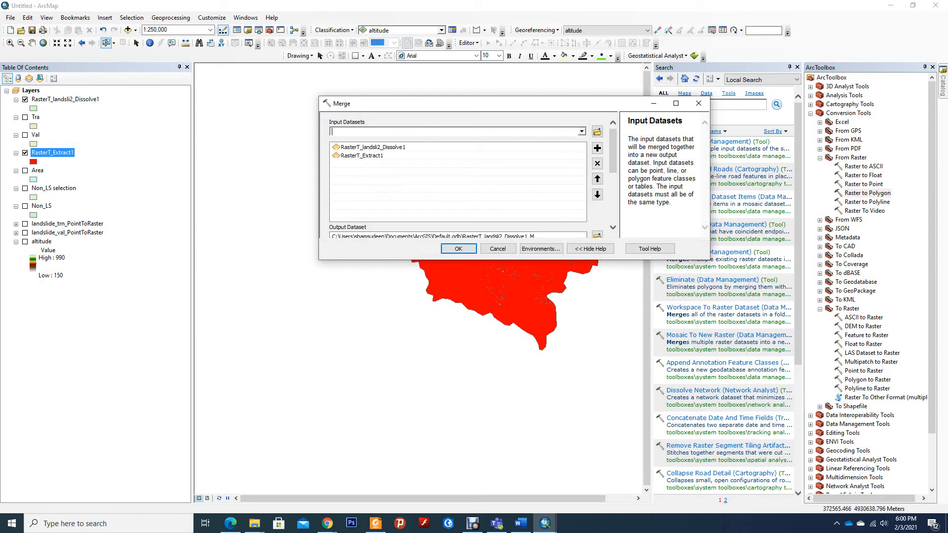
{"action": "scroll", "coordinate": [459, 178], "scroll_direction": "down", "scroll_amount": 5}
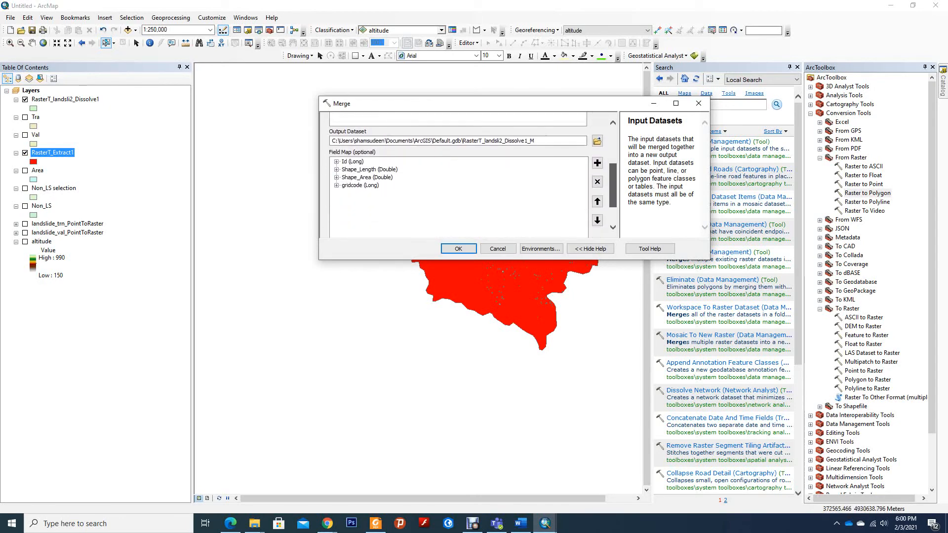
{"action": "scroll", "coordinate": [459, 172], "scroll_direction": "up", "scroll_amount": 3}
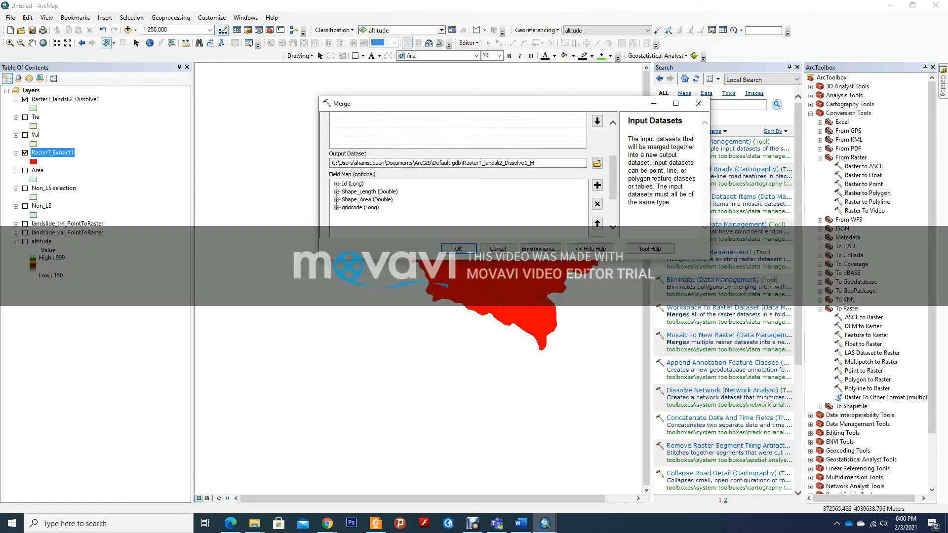
{"action": "left_click", "coordinate": [458, 248]}
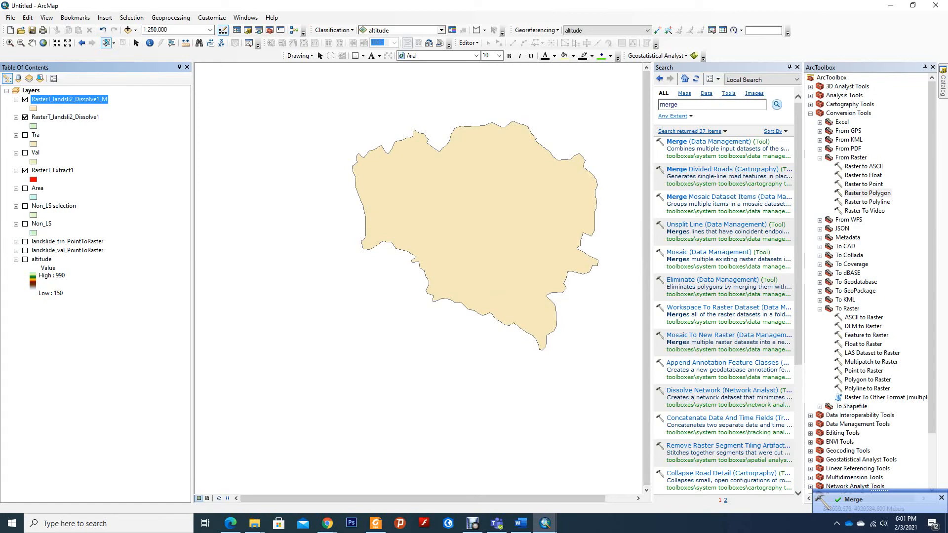
Step: Check the merged layer's attribute table, close it, and hide the RasterT_landsli2_Dissolve1 layer
{"action": "right_click", "coordinate": [50, 100]}
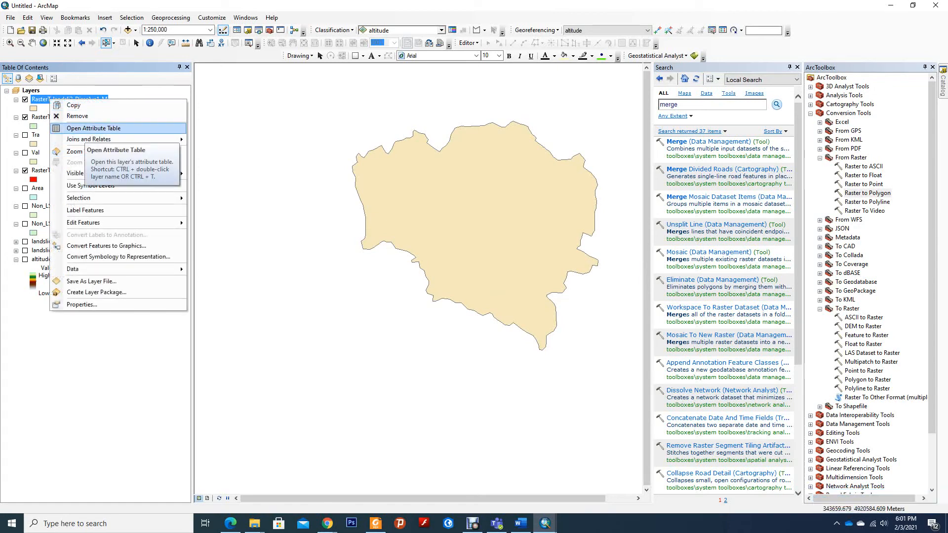
{"action": "left_click", "coordinate": [83, 128]}
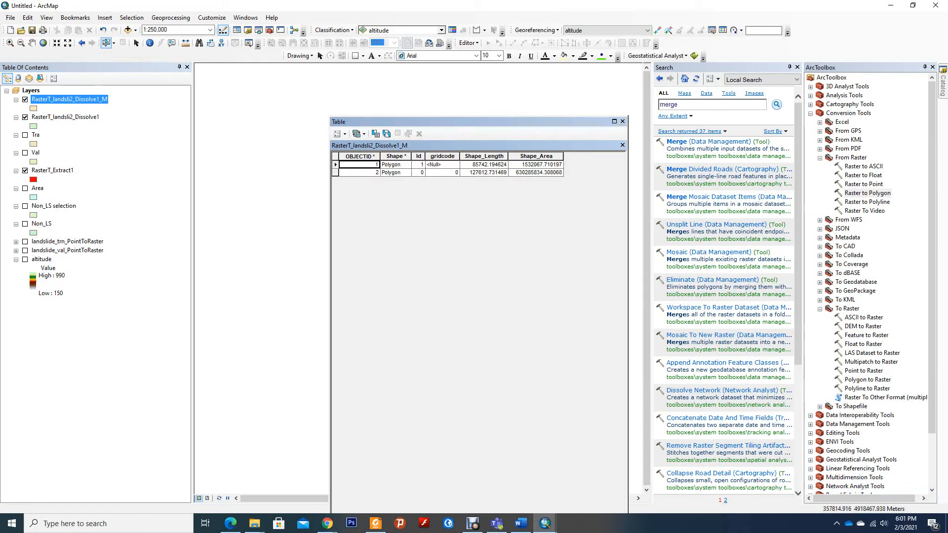
{"action": "left_click_drag", "start_coordinate": [469, 122], "coordinate": [319, 125]}
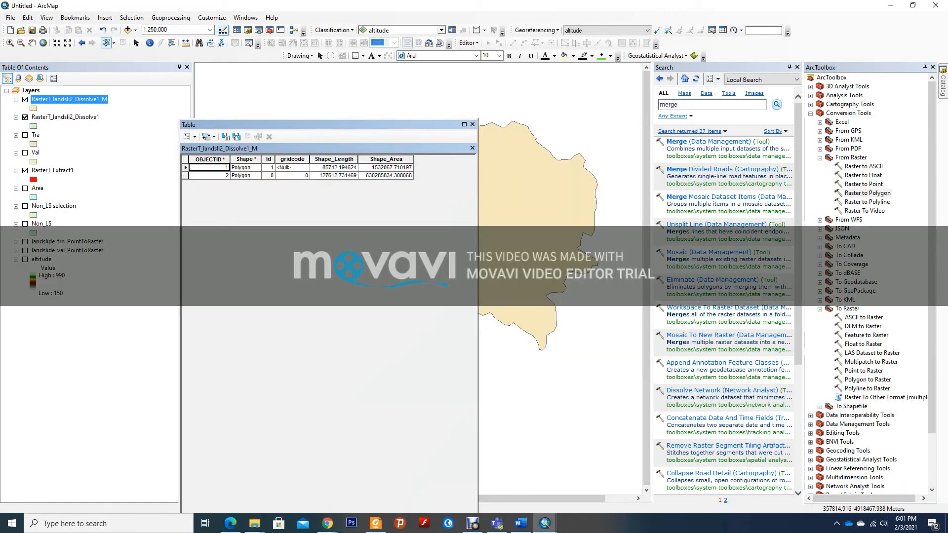
{"action": "left_click", "coordinate": [472, 124]}
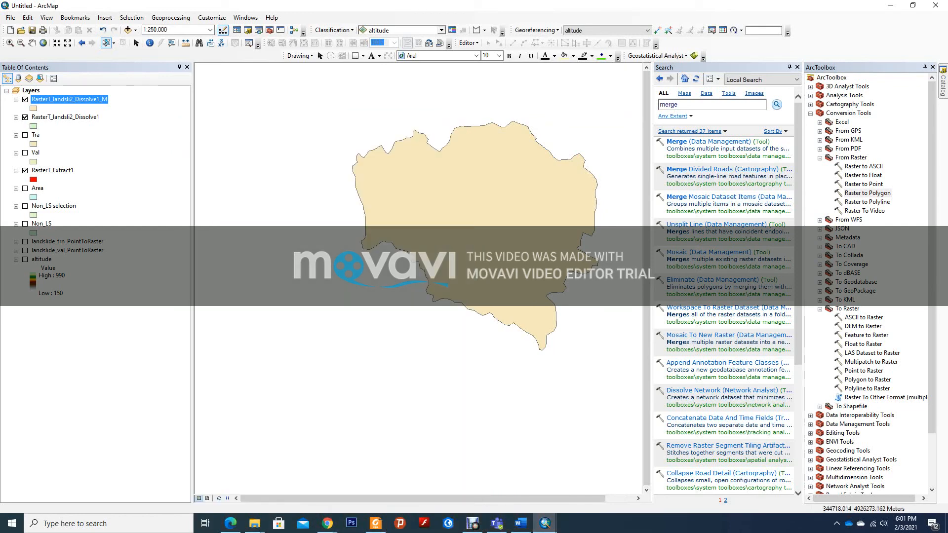
{"action": "left_click", "coordinate": [25, 117]}
{"action": "scroll", "coordinate": [409, 271], "scroll_direction": "up", "scroll_amount": 3}
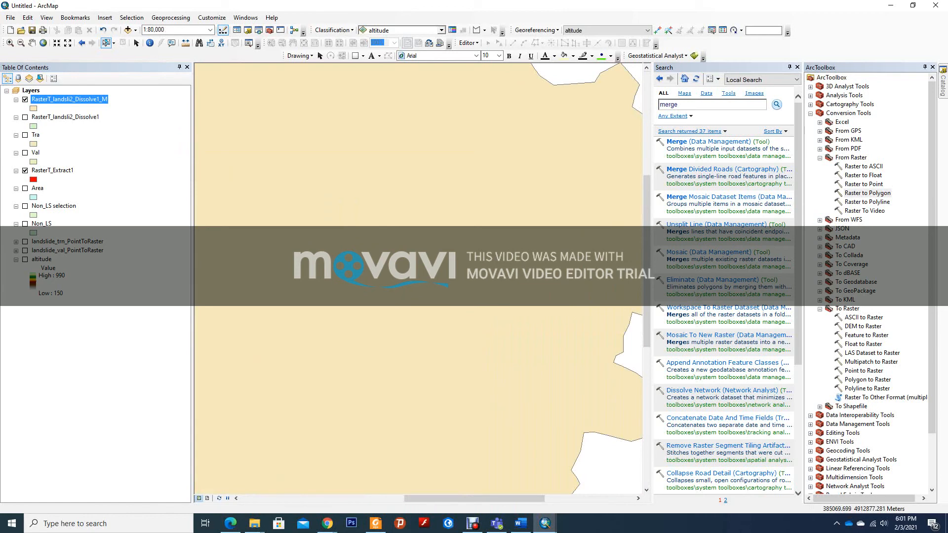
{"action": "scroll", "coordinate": [409, 271], "scroll_direction": "down", "scroll_amount": 2}
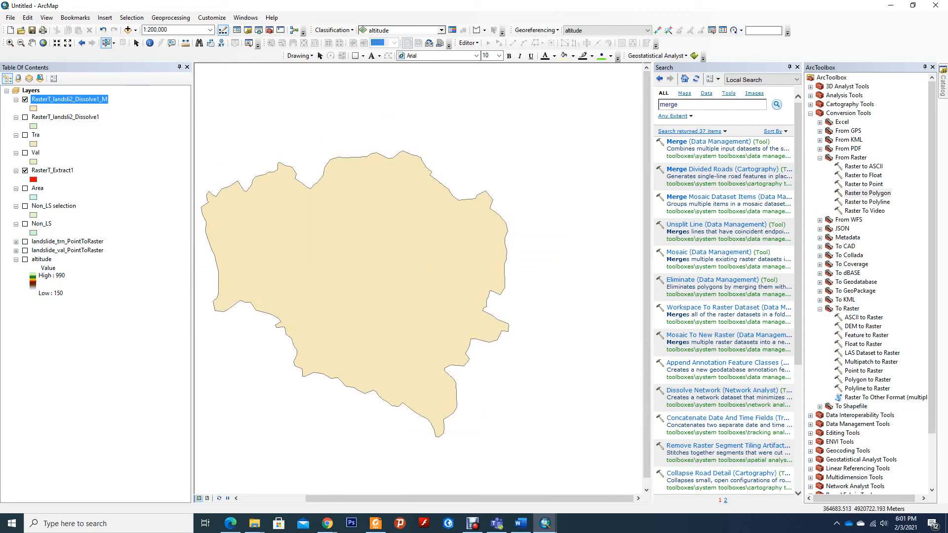
Step: Symbolize the merged layer by unique values of the Id field, adding all values and applying the red and green classes
{"action": "right_click", "coordinate": [50, 99]}
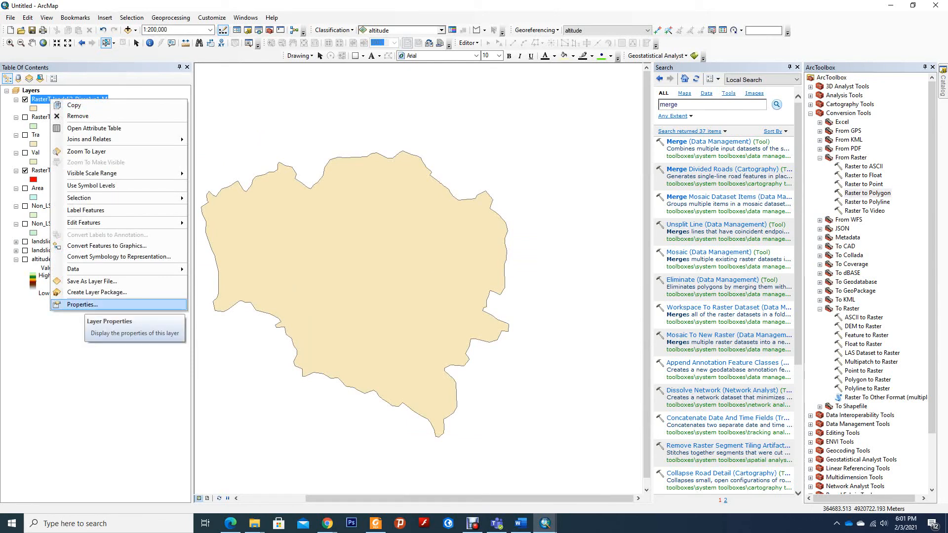
{"action": "left_click", "coordinate": [78, 304]}
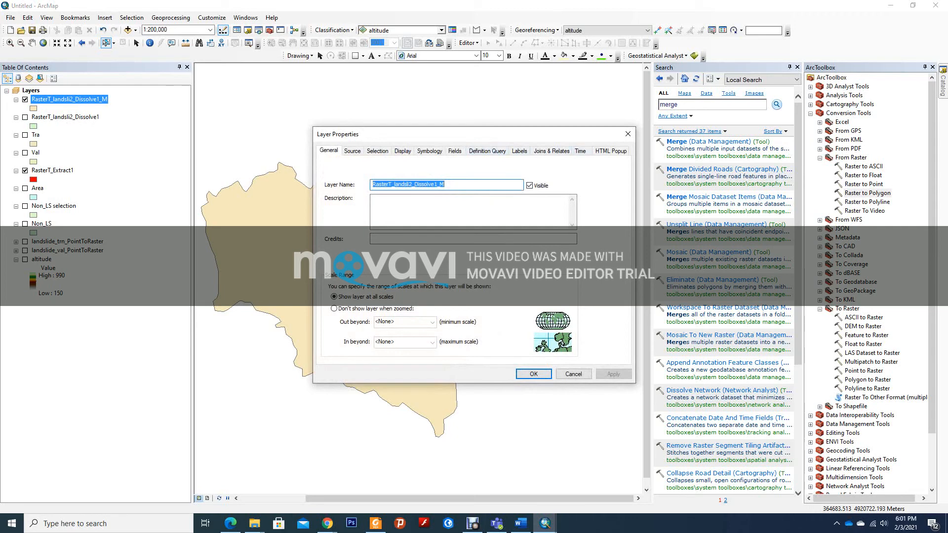
{"action": "left_click", "coordinate": [429, 150]}
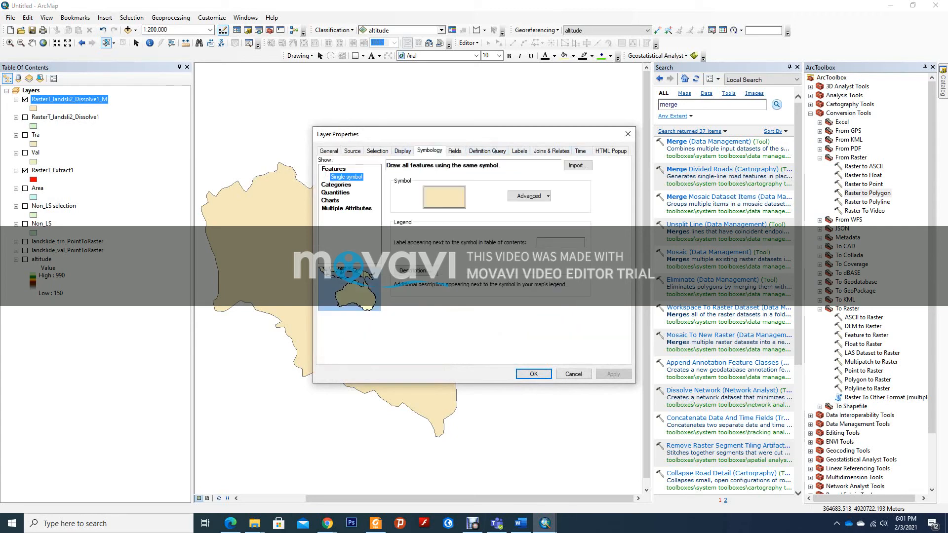
{"action": "left_click", "coordinate": [335, 184]}
{"action": "left_click", "coordinate": [403, 306]}
{"action": "left_click", "coordinate": [613, 374]}
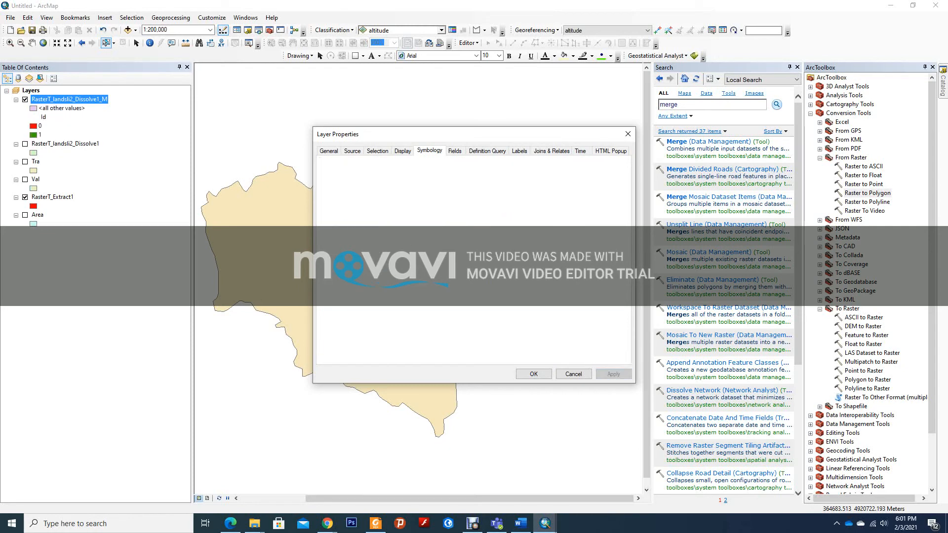
{"action": "left_click_drag", "start_coordinate": [486, 139], "coordinate": [571, 172]}
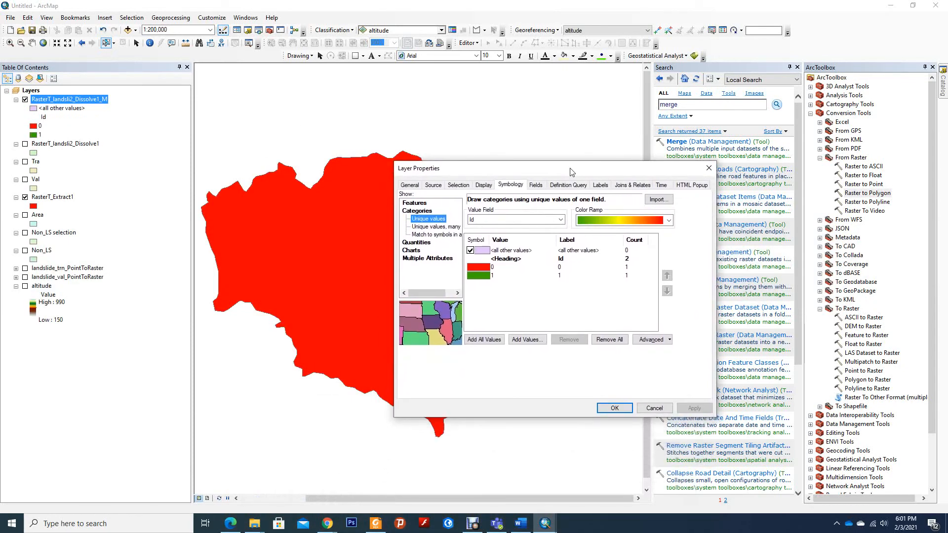
{"action": "left_click", "coordinate": [478, 266]}
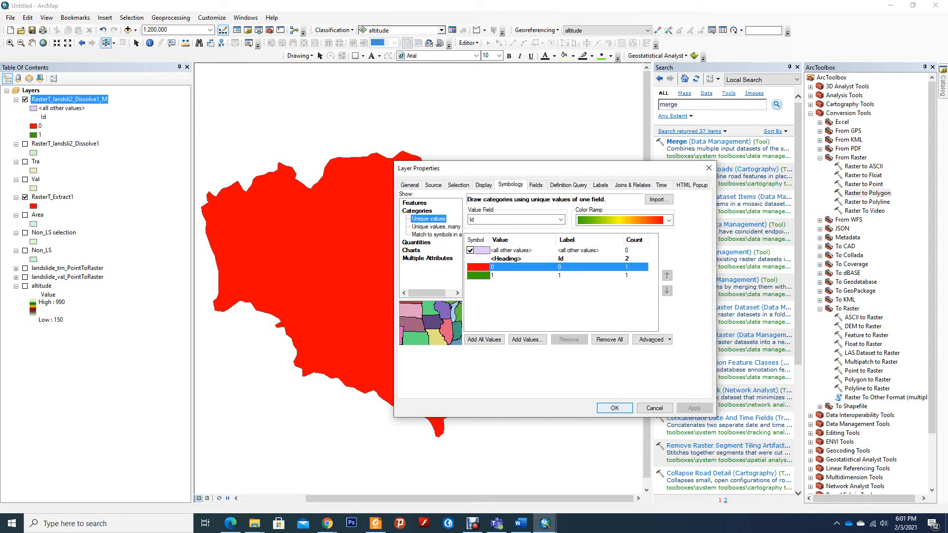
{"action": "key", "text": "Return"}
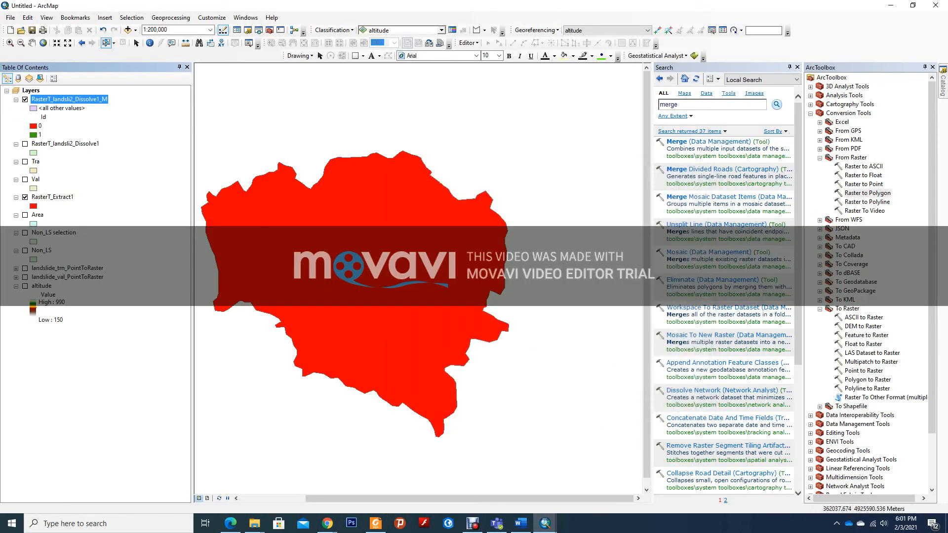
Step: Review the merged layer's unique-value symbology settings and close them without changes
{"action": "right_click", "coordinate": [86, 100]}
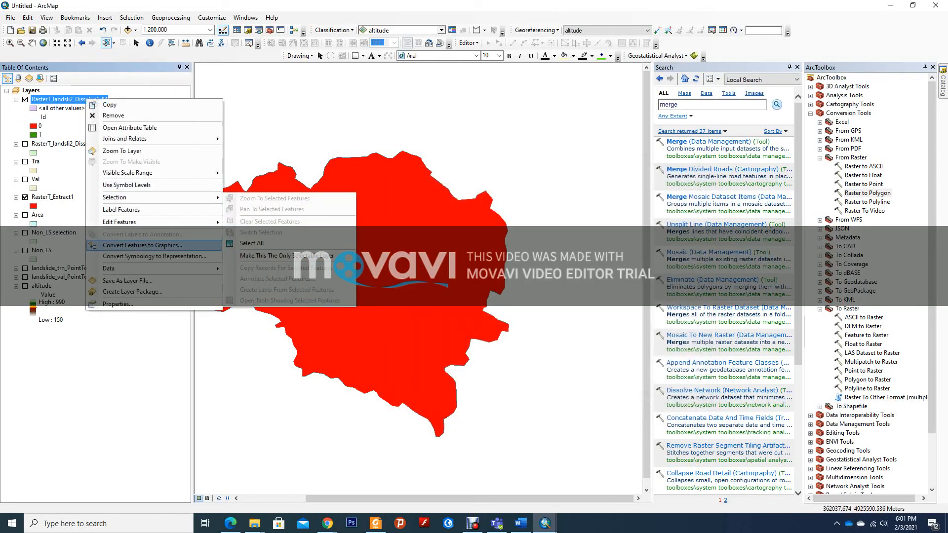
{"action": "left_click", "coordinate": [117, 304]}
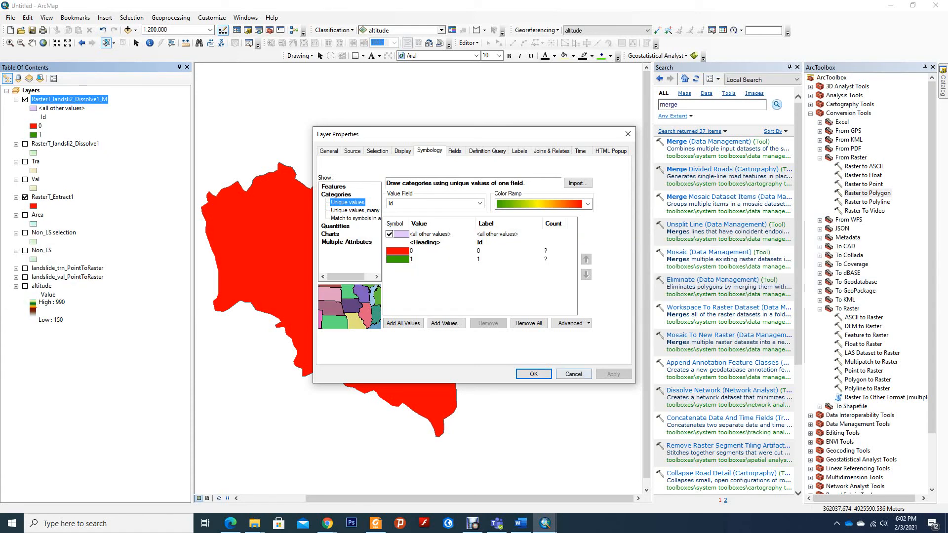
{"action": "left_click", "coordinate": [573, 374]}
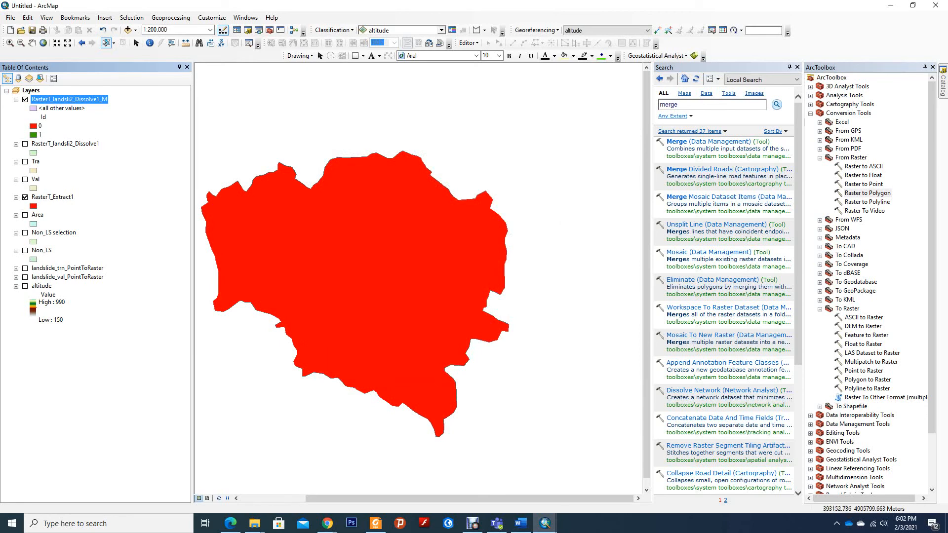
{"action": "scroll", "coordinate": [415, 269], "scroll_direction": "up", "scroll_amount": 1}
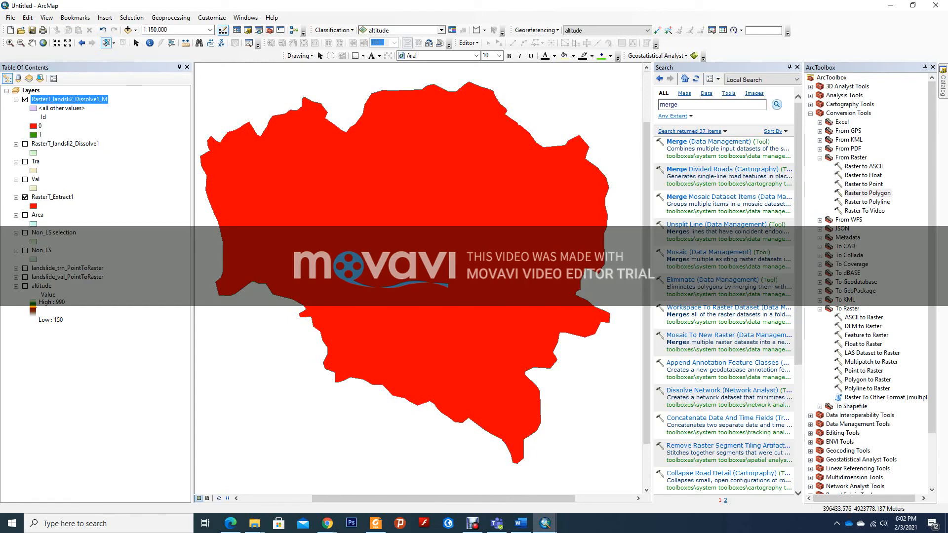
Step: Convert RasterT_landsli2_Dissolve1_M to a raster with Polygon to Raster, using Id as the value field and a cell size of 30
{"action": "double_click", "coordinate": [867, 380]}
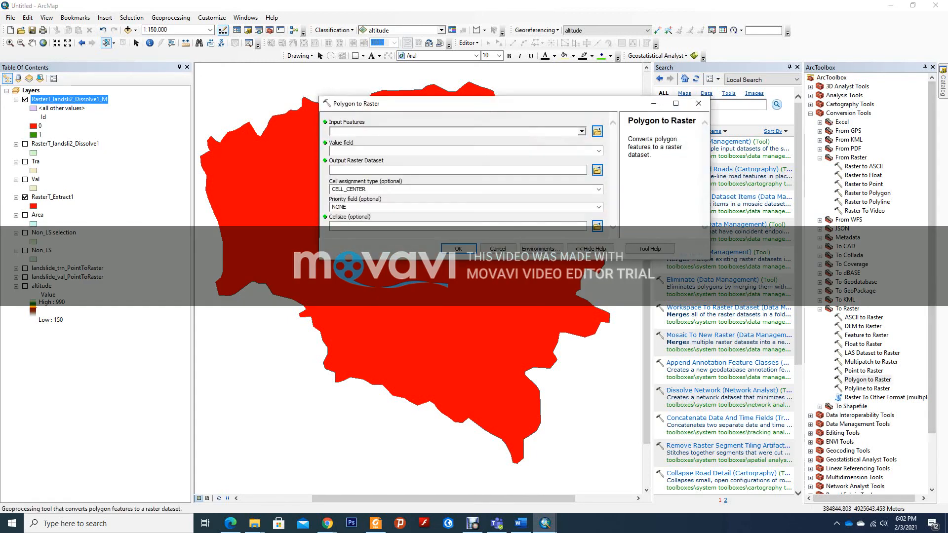
{"action": "left_click", "coordinate": [581, 131]}
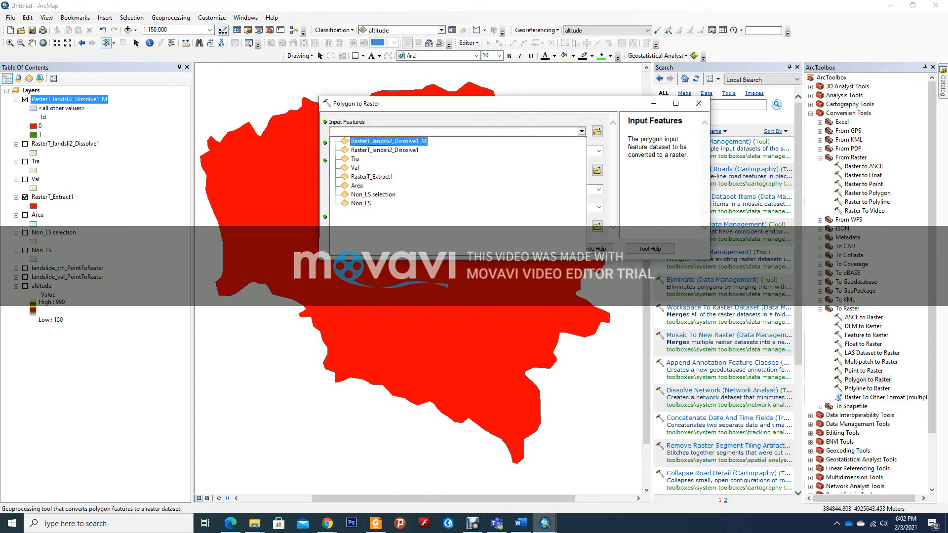
{"action": "left_click", "coordinate": [388, 141]}
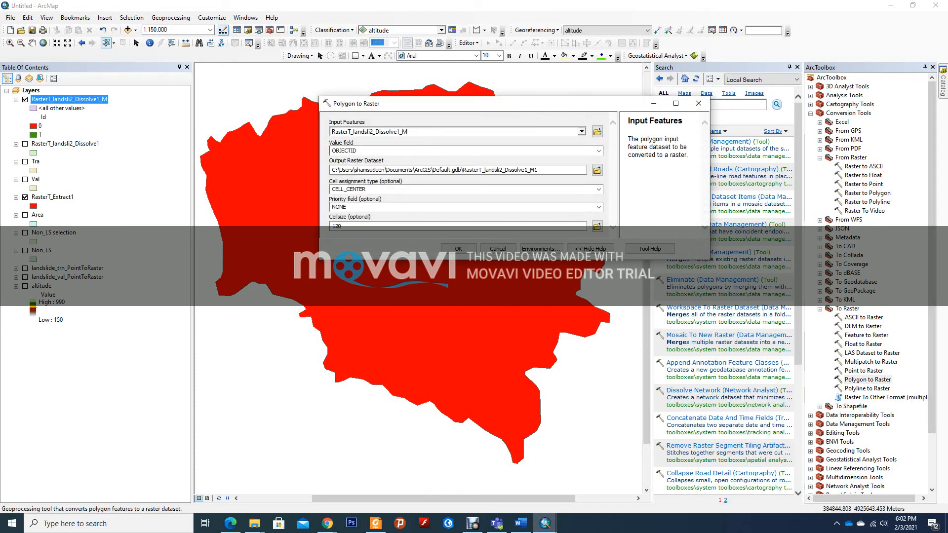
{"action": "left_click", "coordinate": [599, 151]}
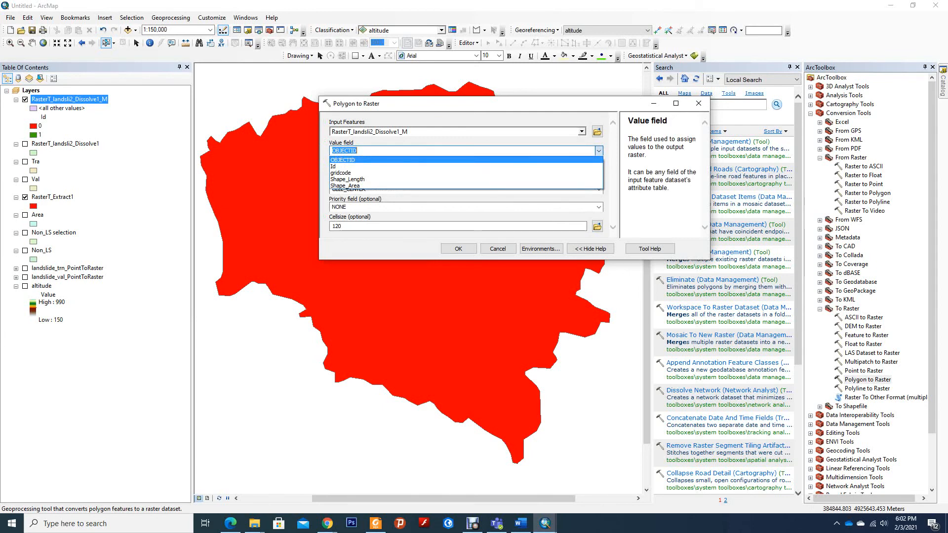
{"action": "left_click", "coordinate": [334, 166]}
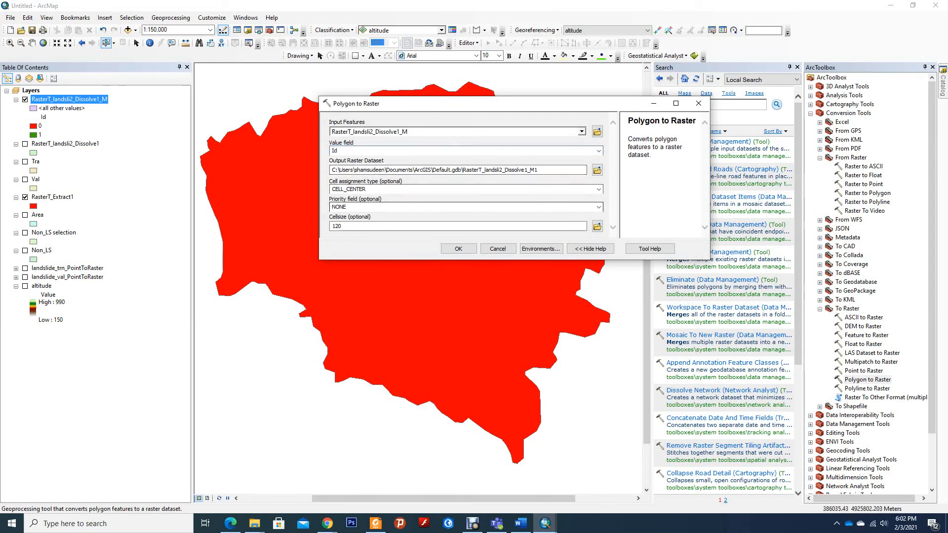
{"action": "double_click", "coordinate": [337, 226]}
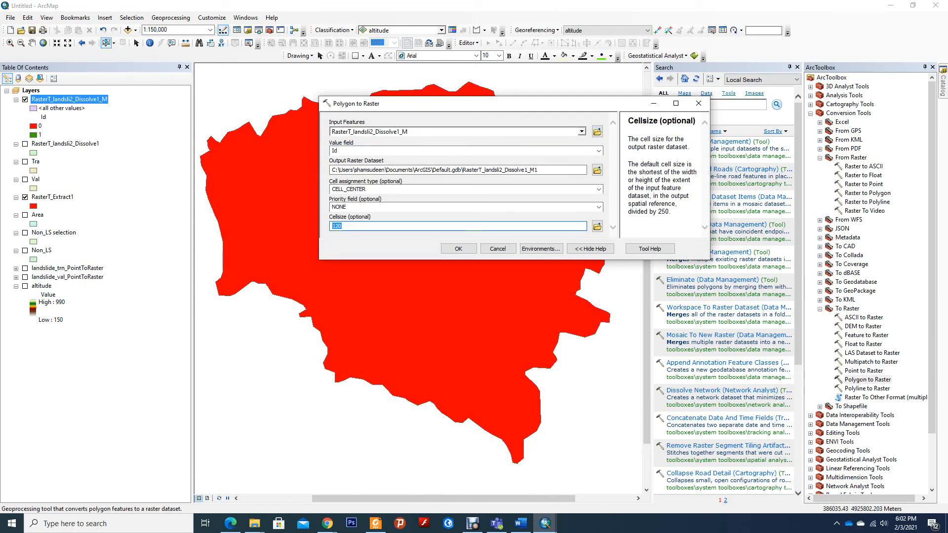
{"action": "type", "text": "30"}
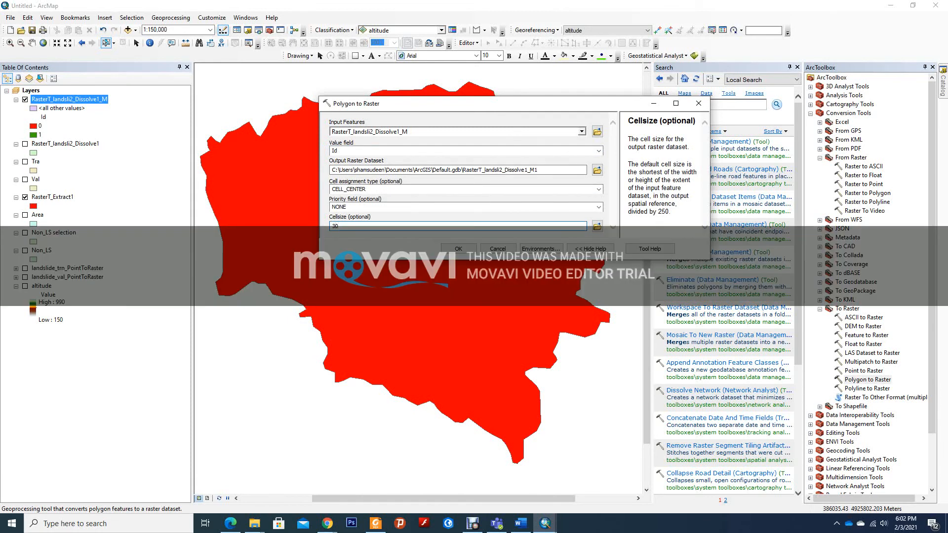
{"action": "key", "text": "Return"}
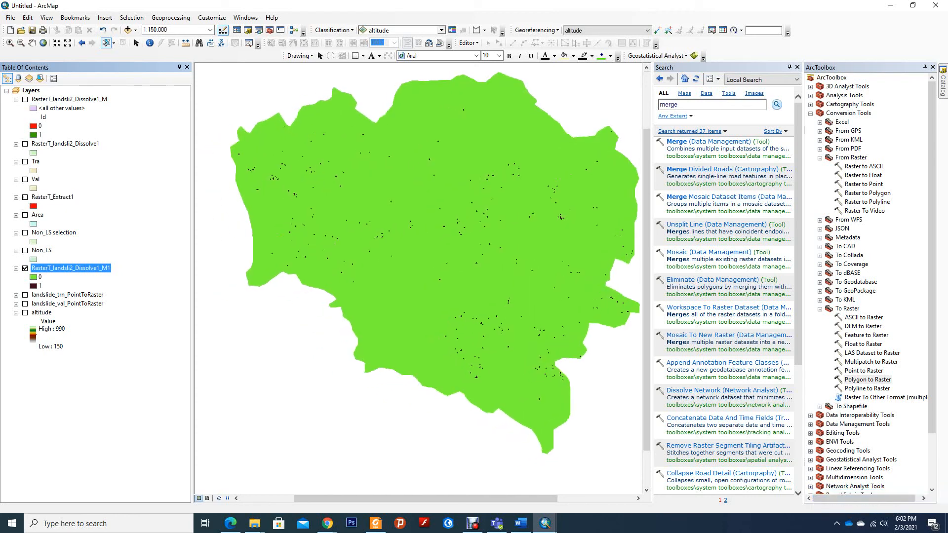
Step: Inspect the distribution of the 0 and 1 cells across the converted raster
{"action": "scroll", "coordinate": [418, 272], "scroll_direction": "down", "scroll_amount": 2}
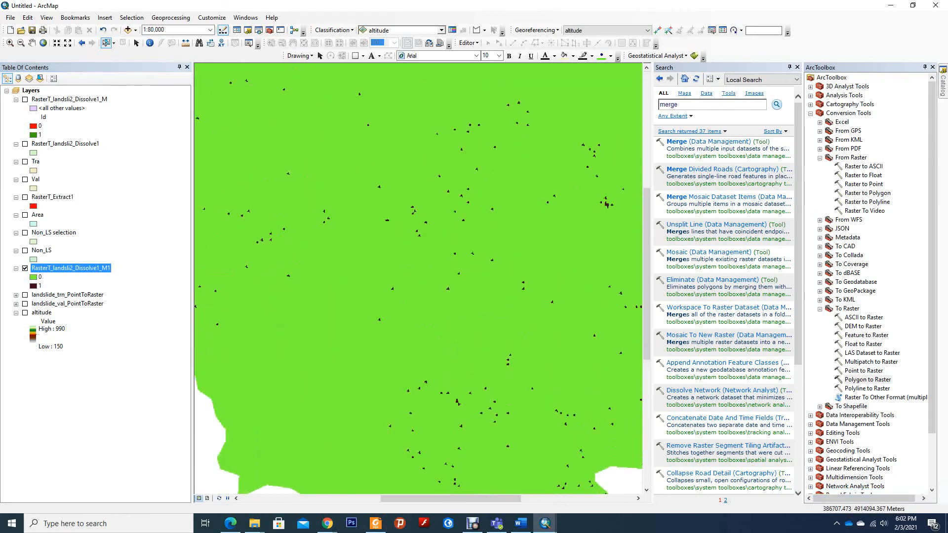
{"action": "left_click_drag", "start_coordinate": [534, 277], "coordinate": [303, 249]}
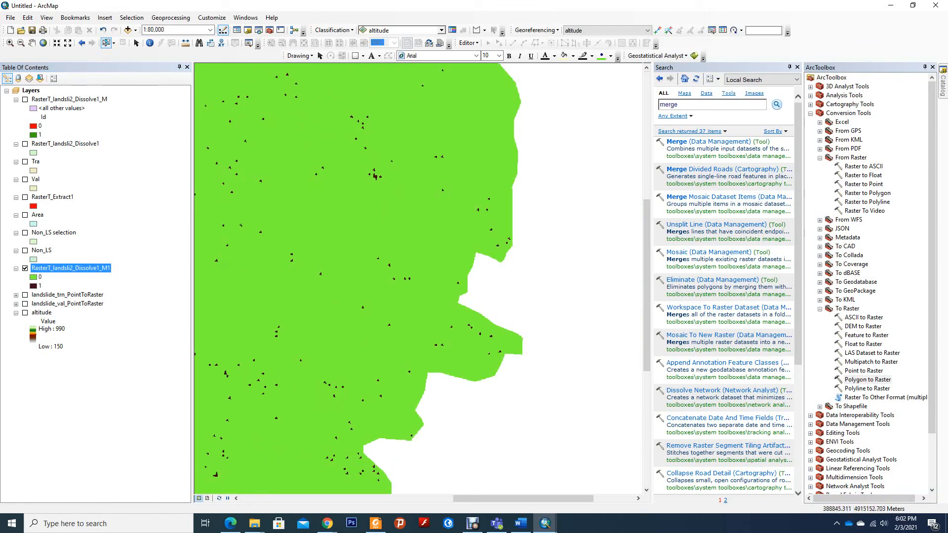
{"action": "left_click_drag", "start_coordinate": [345, 277], "coordinate": [482, 244]}
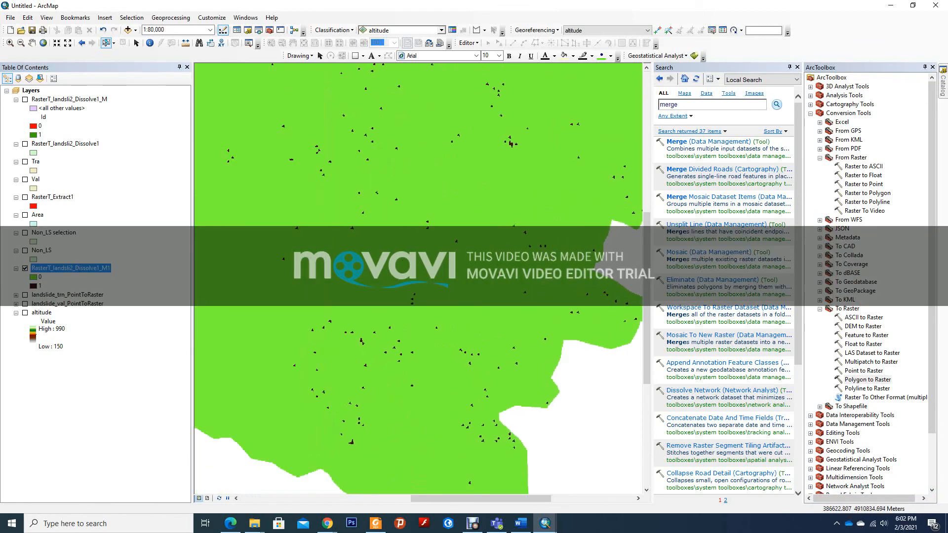
{"action": "scroll", "coordinate": [307, 249], "scroll_direction": "up", "scroll_amount": 1}
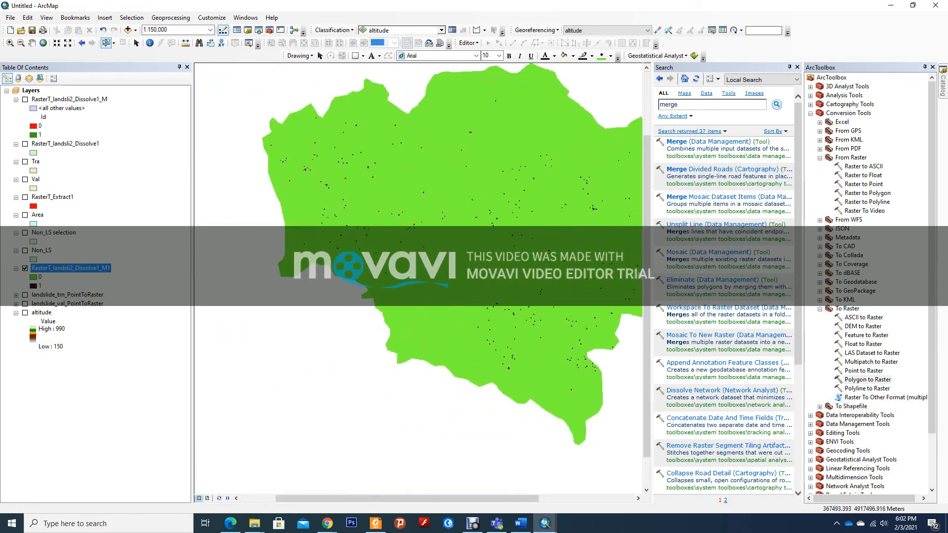
{"action": "scroll", "coordinate": [414, 271], "scroll_direction": "down", "scroll_amount": 1}
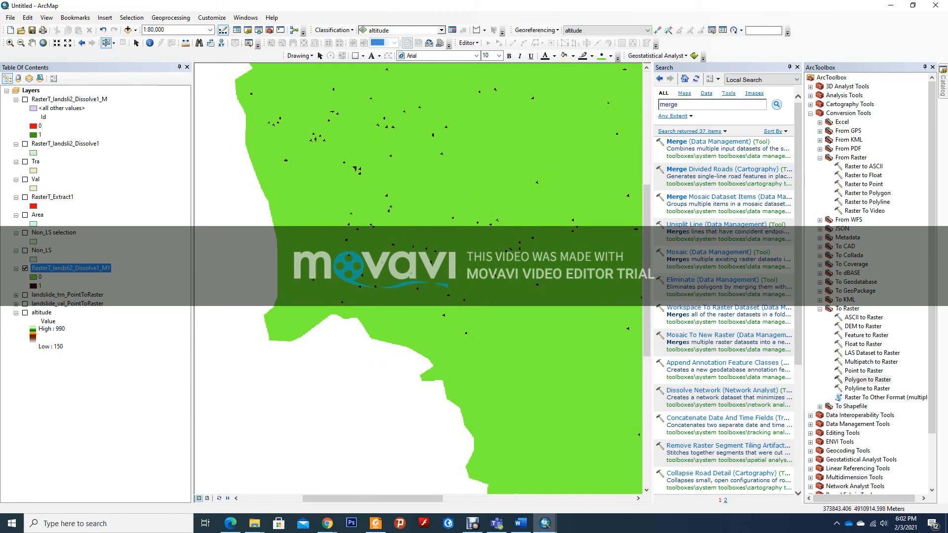
{"action": "scroll", "coordinate": [417, 271], "scroll_direction": "up", "scroll_amount": 2}
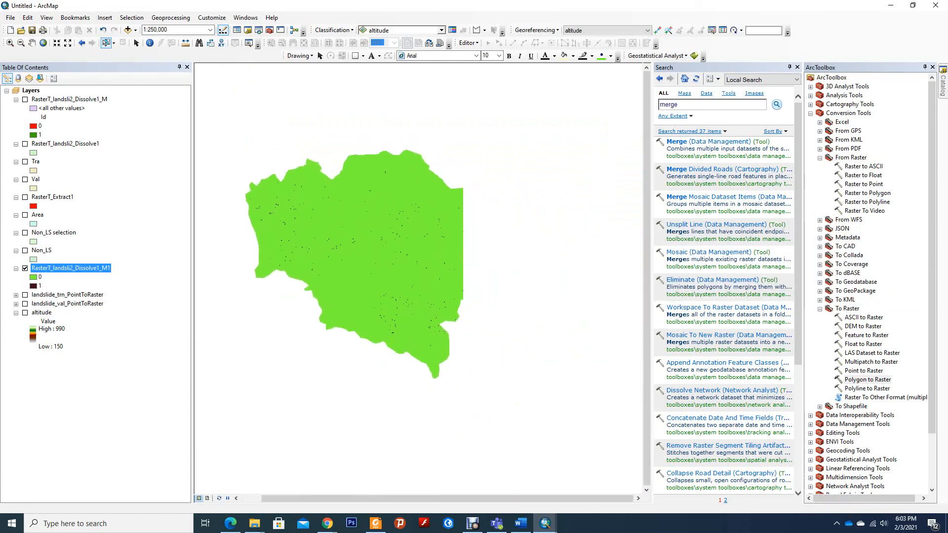
Step: Rename the converted raster layer to "landslide training" in its layer properties
{"action": "right_click", "coordinate": [92, 269]}
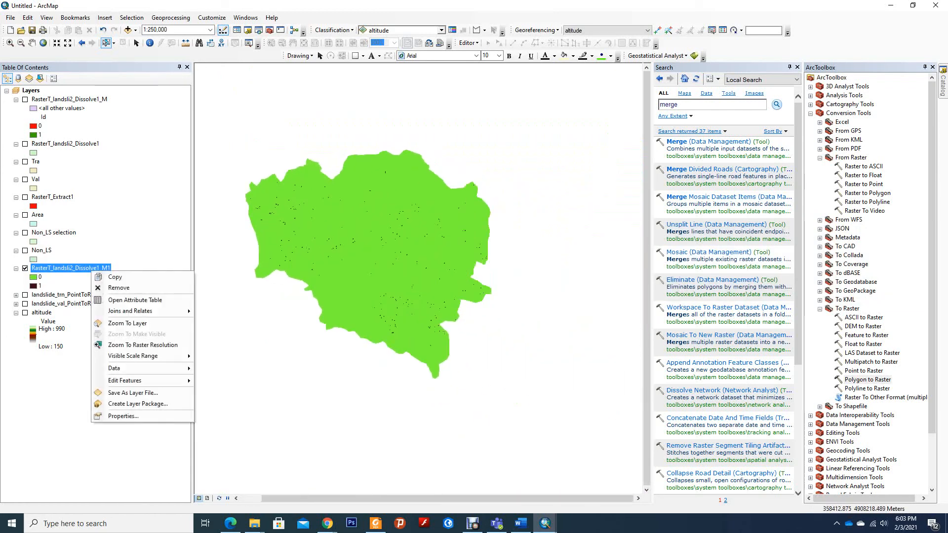
{"action": "left_click", "coordinate": [124, 416]}
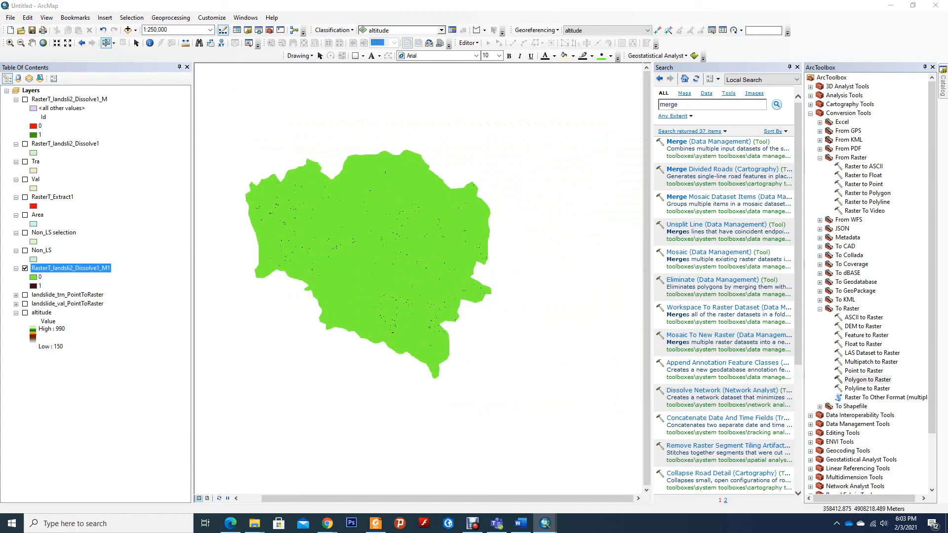
{"action": "left_click", "coordinate": [327, 156]}
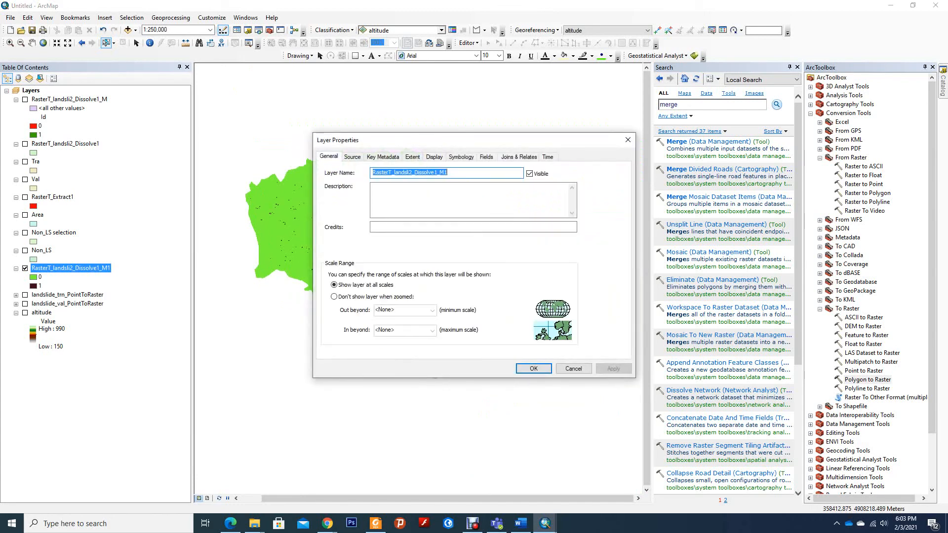
{"action": "type", "text": "landsldi"}
{"action": "key", "text": "BackSpace"}
{"action": "key", "text": "BackSpace"}
{"action": "key", "text": "BackSpace"}
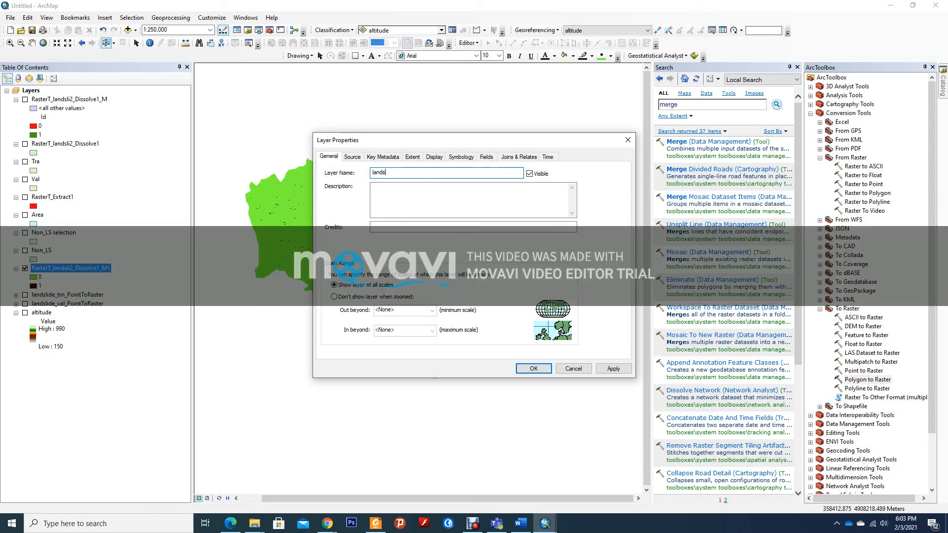
{"action": "type", "text": "lide training"}
{"action": "left_click", "coordinate": [613, 369]}
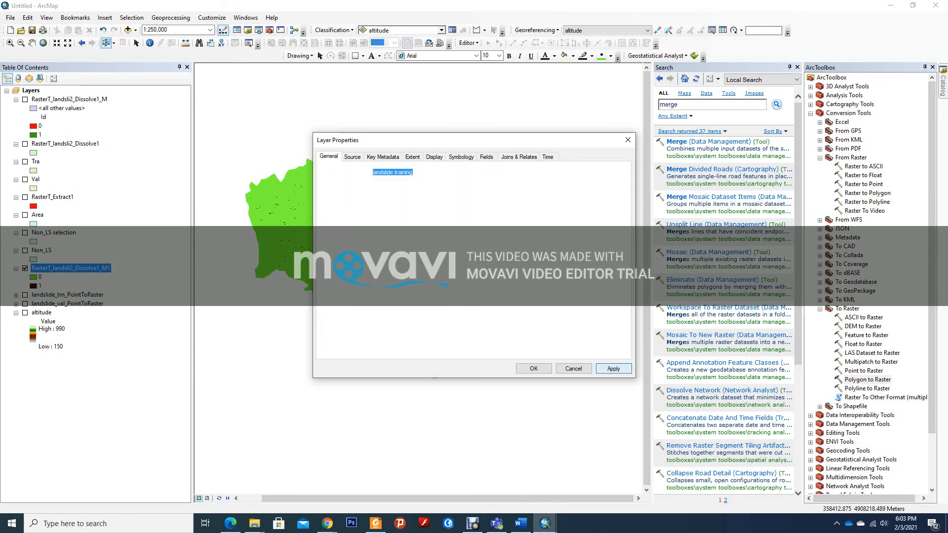
{"action": "left_click", "coordinate": [533, 369]}
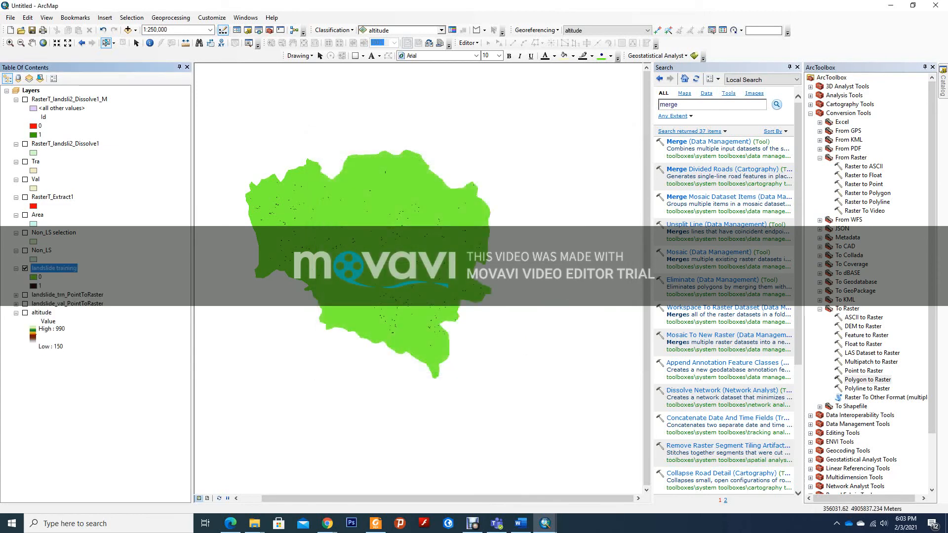
Step: Switch to the other ArcMap window and hide all layers except landslide_trn and landslide_val
{"action": "left_click_drag", "start_coordinate": [340, 281], "coordinate": [409, 290]}
{"action": "scroll", "coordinate": [410, 290], "scroll_direction": "up", "scroll_amount": 1}
{"action": "scroll", "coordinate": [409, 290], "scroll_direction": "down", "scroll_amount": 1}
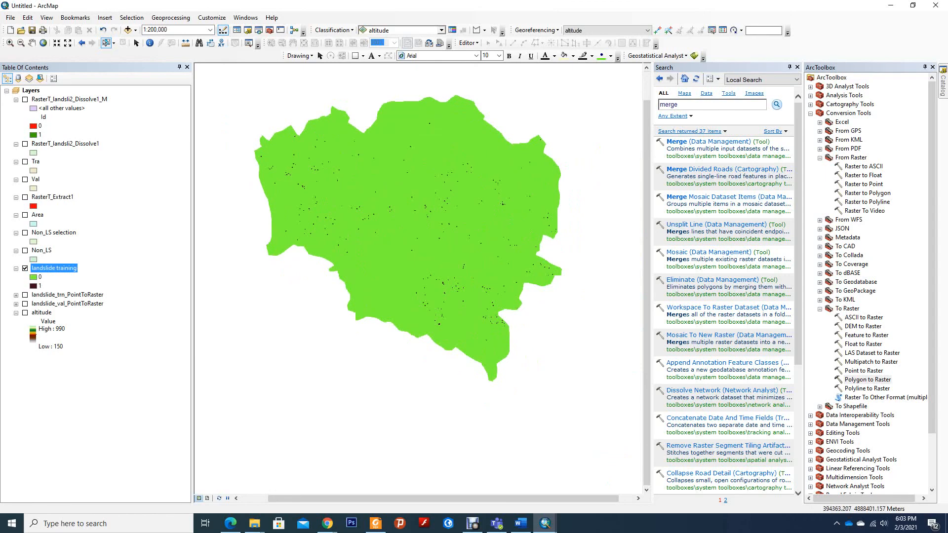
{"action": "mouse_move", "coordinate": [545, 523]}
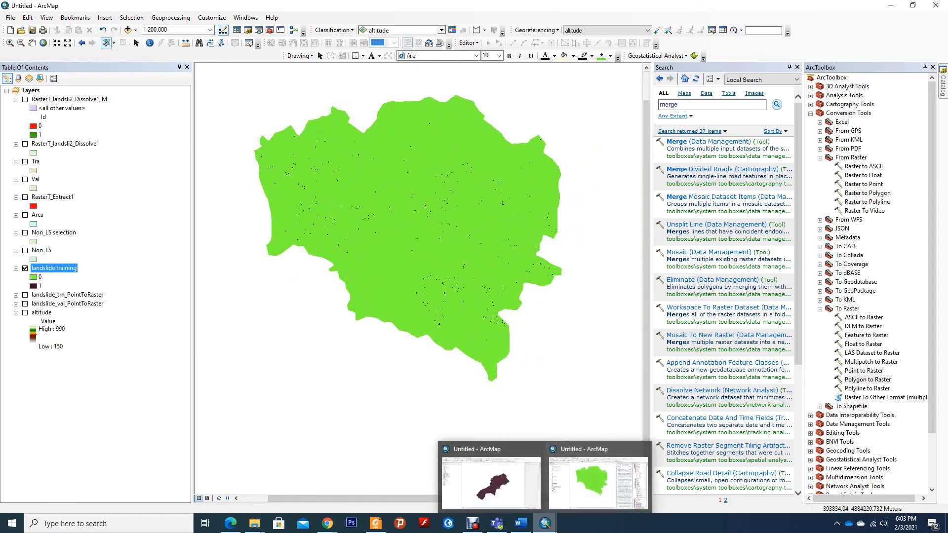
{"action": "left_click", "coordinate": [491, 482]}
{"action": "scroll", "coordinate": [494, 276], "scroll_direction": "up", "scroll_amount": 1}
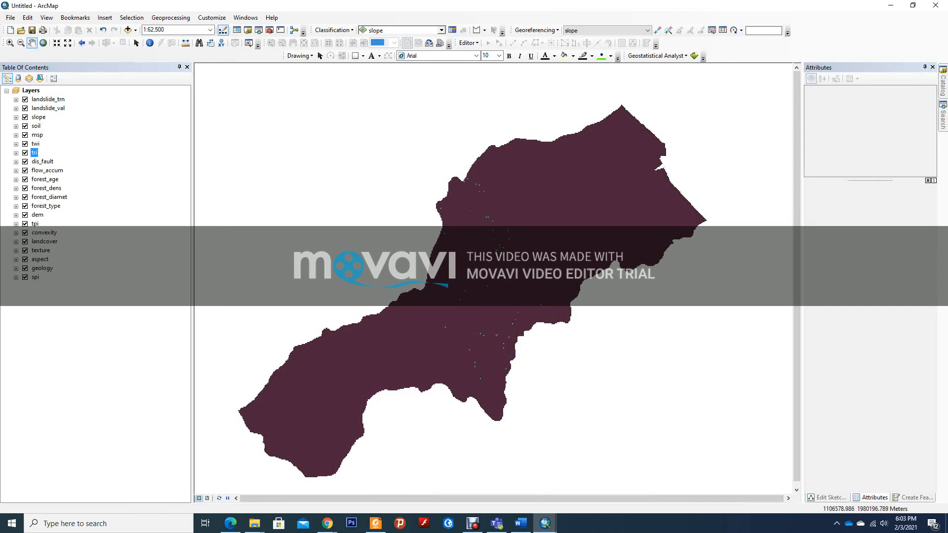
{"action": "left_click", "coordinate": [25, 269]}
{"action": "left_click", "coordinate": [24, 259]}
{"action": "left_click", "coordinate": [25, 250]}
{"action": "left_click", "coordinate": [24, 233]}
{"action": "left_click", "coordinate": [25, 241]}
{"action": "left_click", "coordinate": [25, 224]}
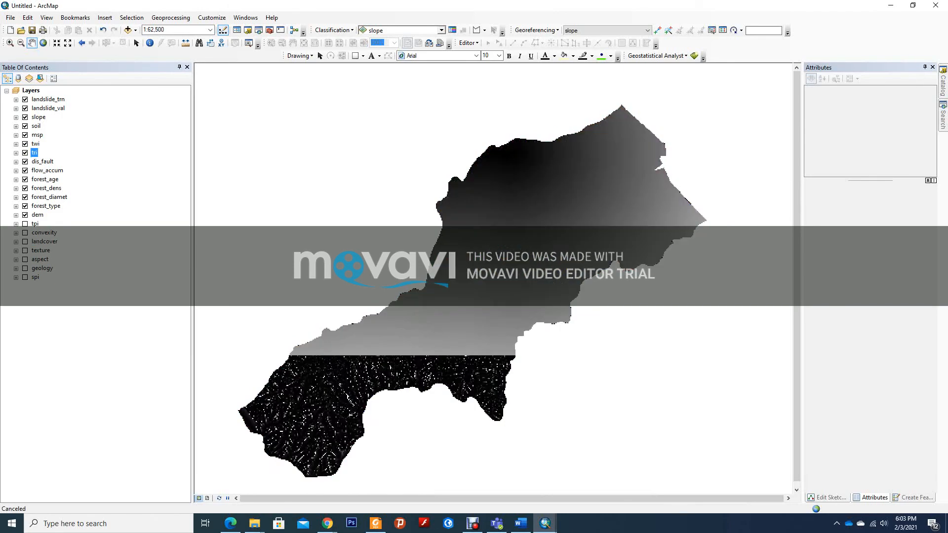
{"action": "left_click", "coordinate": [25, 215]}
{"action": "left_click", "coordinate": [24, 206]}
{"action": "left_click", "coordinate": [25, 197]}
{"action": "left_click", "coordinate": [24, 189]}
{"action": "left_click", "coordinate": [25, 180]}
{"action": "left_click", "coordinate": [25, 170]}
{"action": "left_click", "coordinate": [25, 161]}
{"action": "left_click", "coordinate": [24, 152]}
{"action": "left_click", "coordinate": [25, 144]}
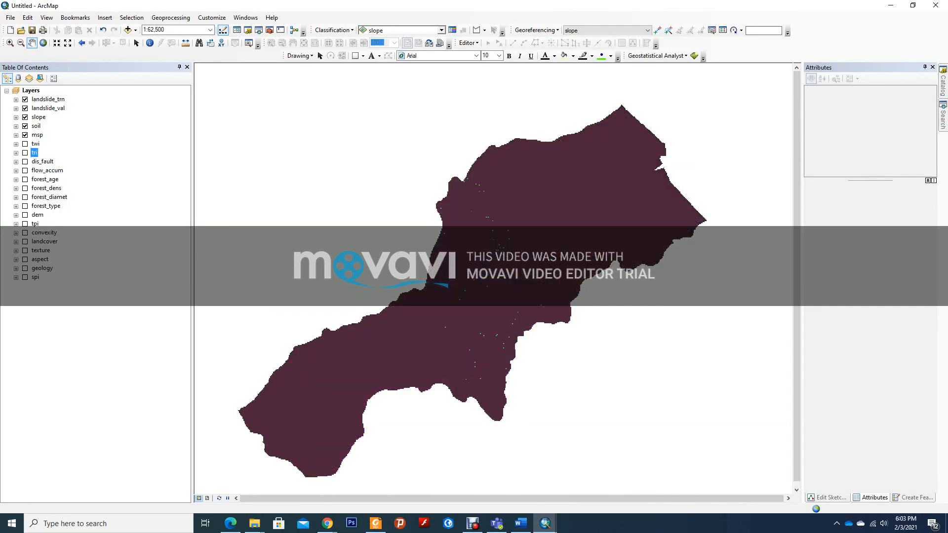
{"action": "left_click", "coordinate": [25, 135]}
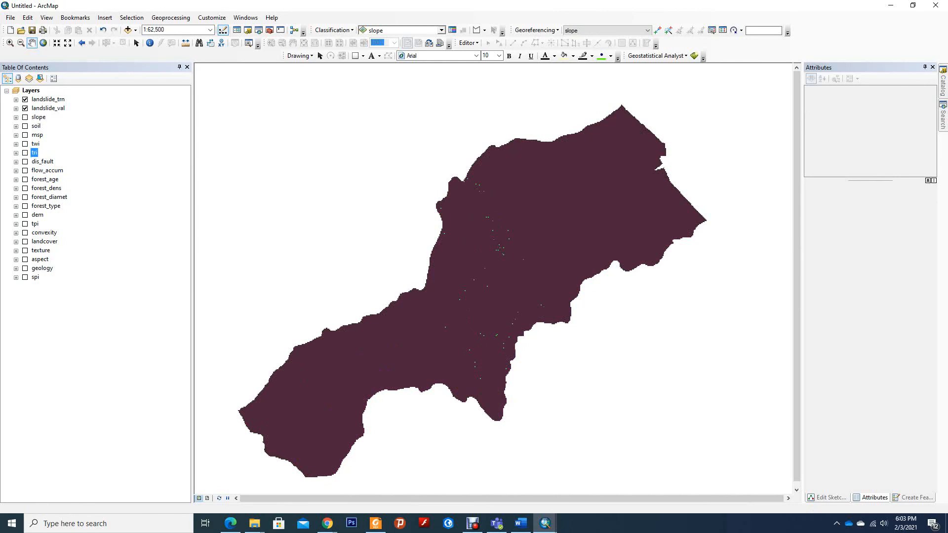
Step: Examine the landslide_trn raster's 0 and 1 classes with landslide_val hidden, and return to the map window containing the landslide training raster
{"action": "scroll", "coordinate": [494, 271], "scroll_direction": "down", "scroll_amount": 3}
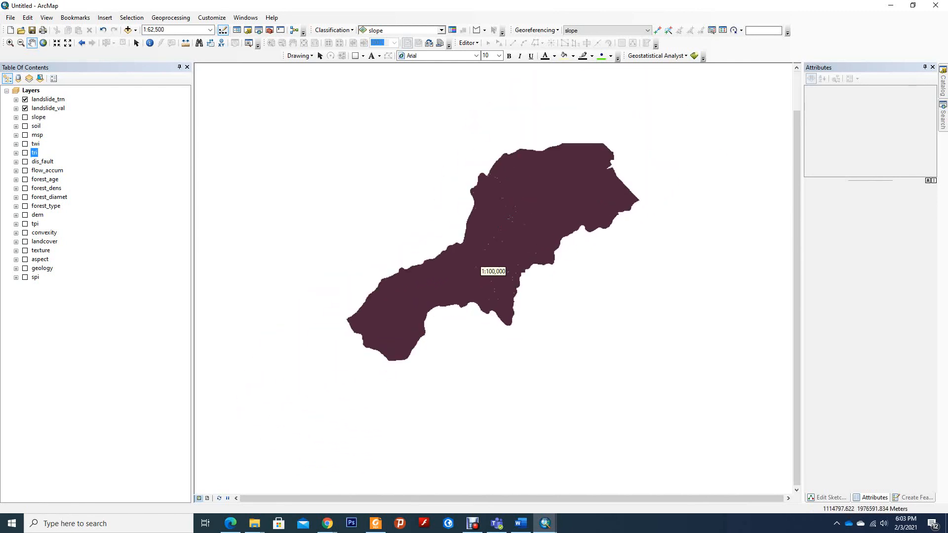
{"action": "scroll", "coordinate": [494, 272], "scroll_direction": "up", "scroll_amount": 2}
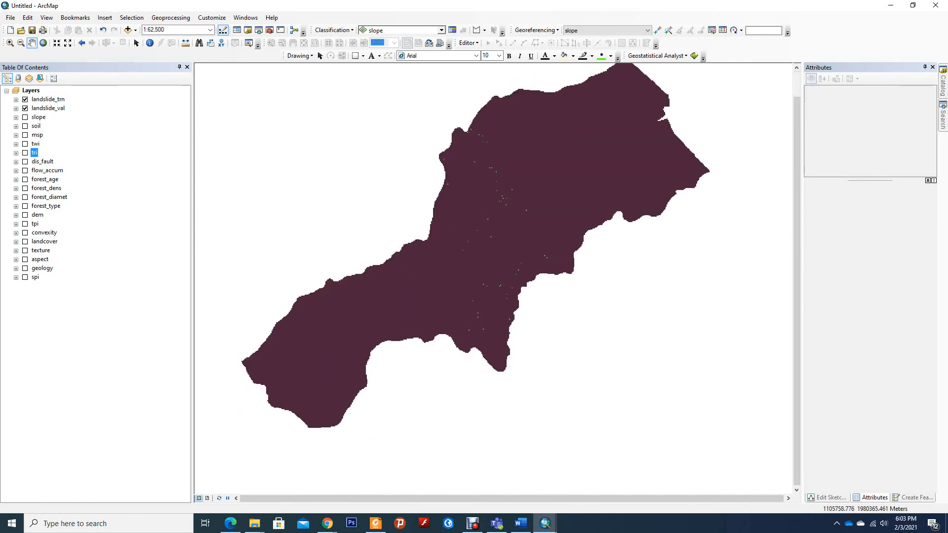
{"action": "left_click", "coordinate": [15, 99]}
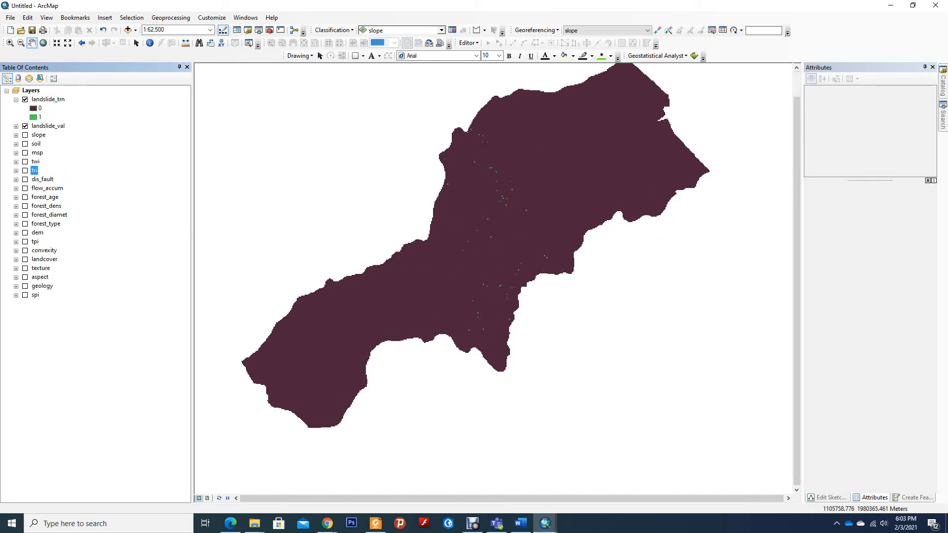
{"action": "left_click", "coordinate": [24, 126]}
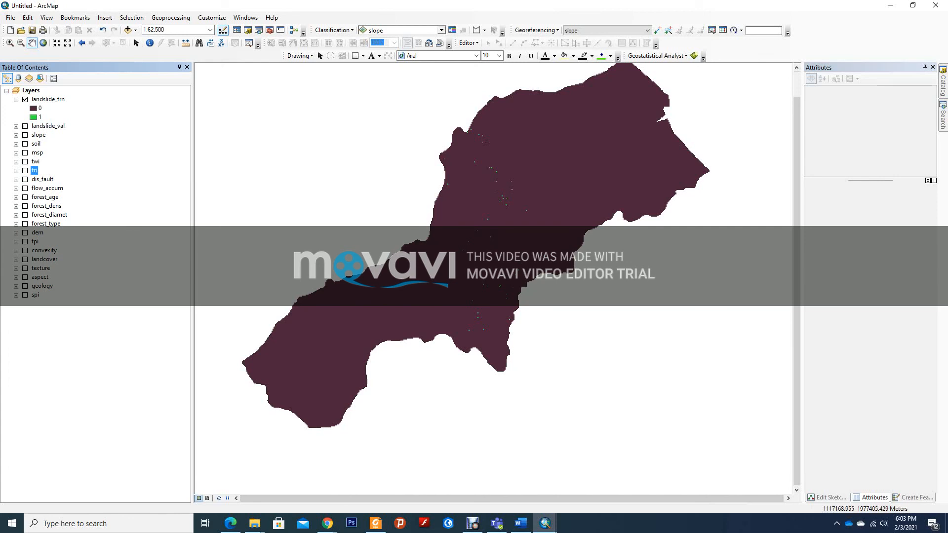
{"action": "scroll", "coordinate": [520, 232], "scroll_direction": "down", "scroll_amount": 1}
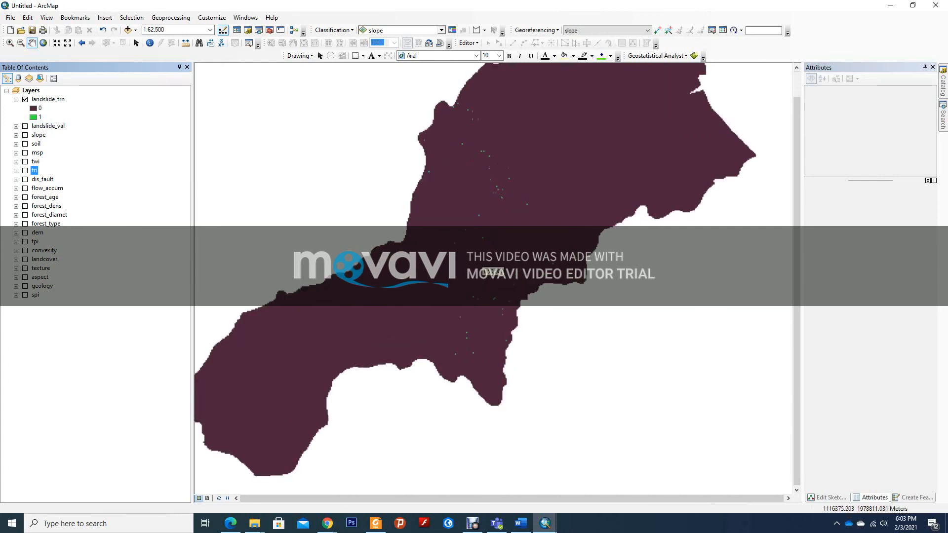
{"action": "left_click_drag", "start_coordinate": [521, 232], "coordinate": [509, 350]}
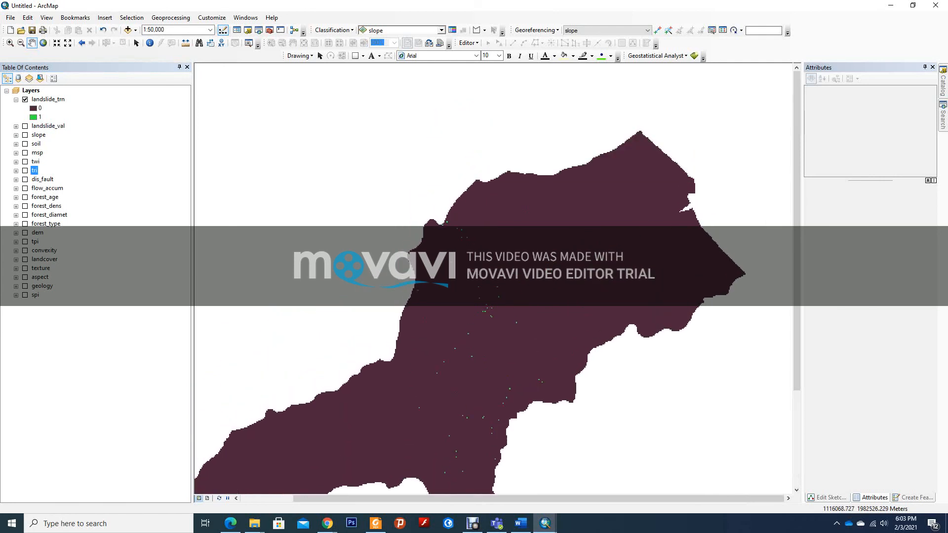
{"action": "scroll", "coordinate": [504, 331], "scroll_direction": "down", "scroll_amount": 3}
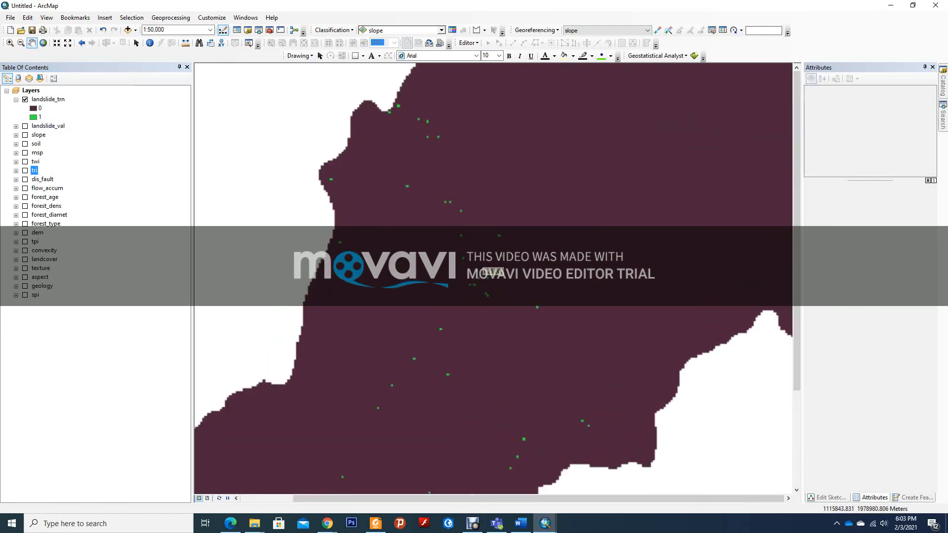
{"action": "scroll", "coordinate": [504, 331], "scroll_direction": "up", "scroll_amount": 4}
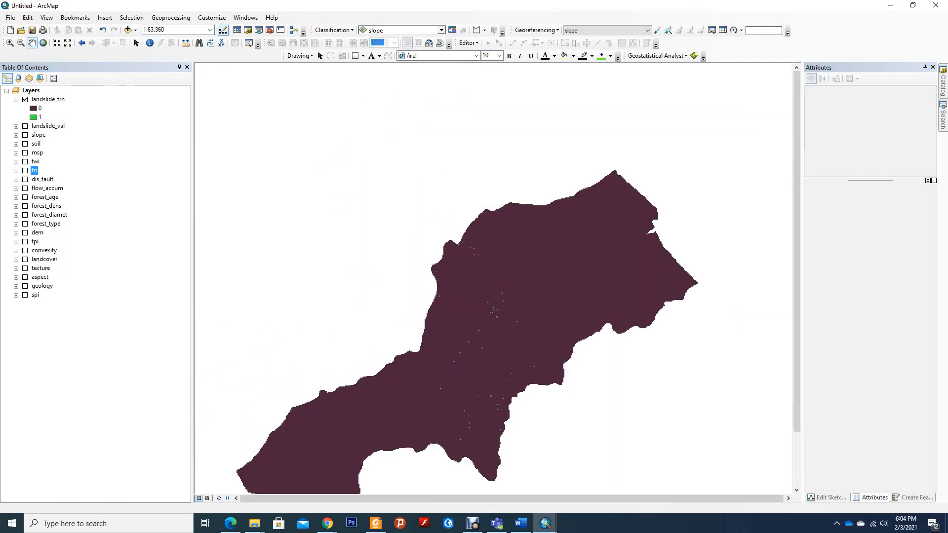
{"action": "left_click", "coordinate": [598, 476]}
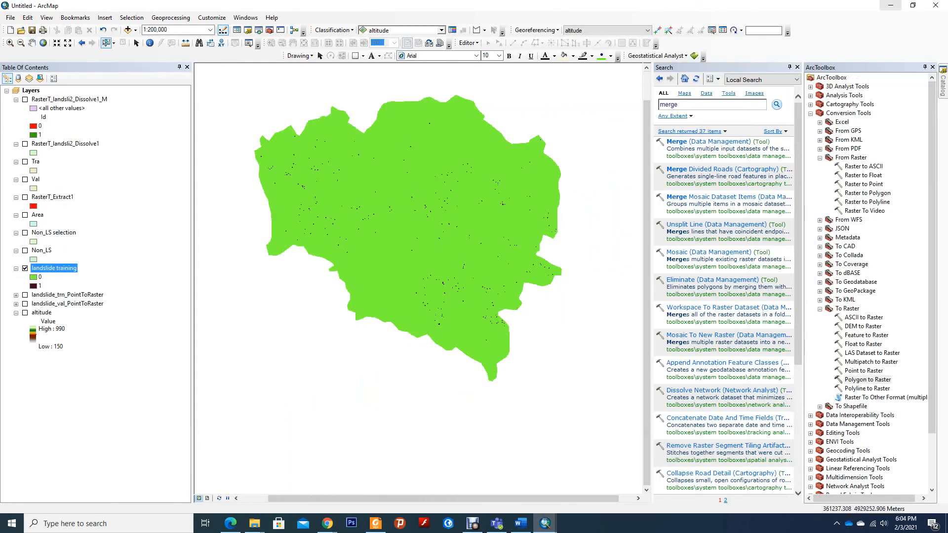
Step: Switch to the example ArcMap window, hide landslide_trn, and examine the cell distribution of the landslide_val raster
{"action": "left_click", "coordinate": [890, 5]}
{"action": "left_click", "coordinate": [25, 100]}
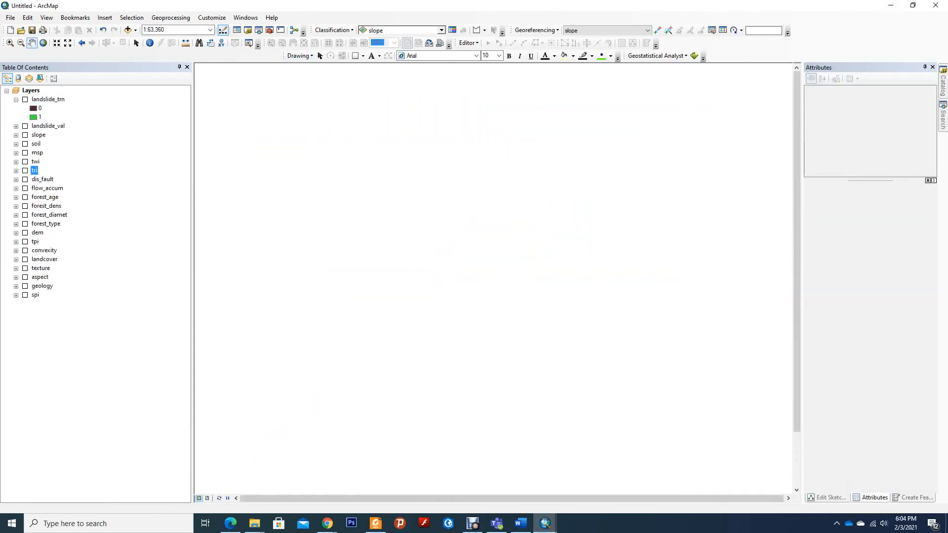
{"action": "left_click_drag", "start_coordinate": [474, 321], "coordinate": [536, 214]}
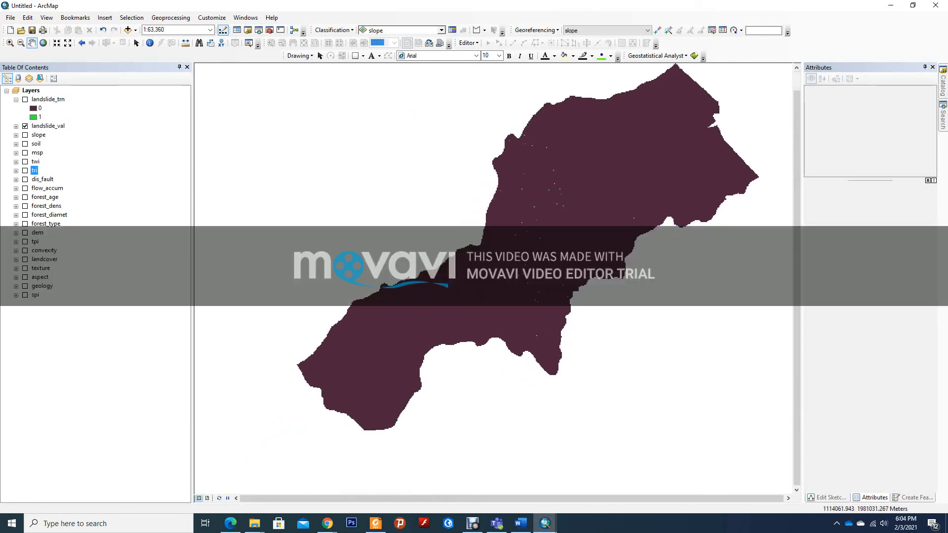
{"action": "scroll", "coordinate": [553, 289], "scroll_direction": "down", "scroll_amount": 2}
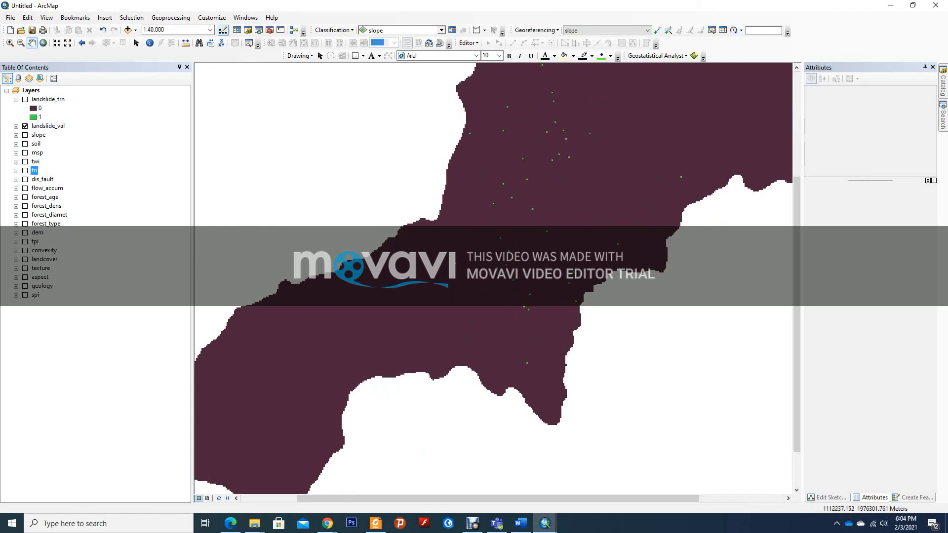
{"action": "scroll", "coordinate": [543, 298], "scroll_direction": "down", "scroll_amount": 2}
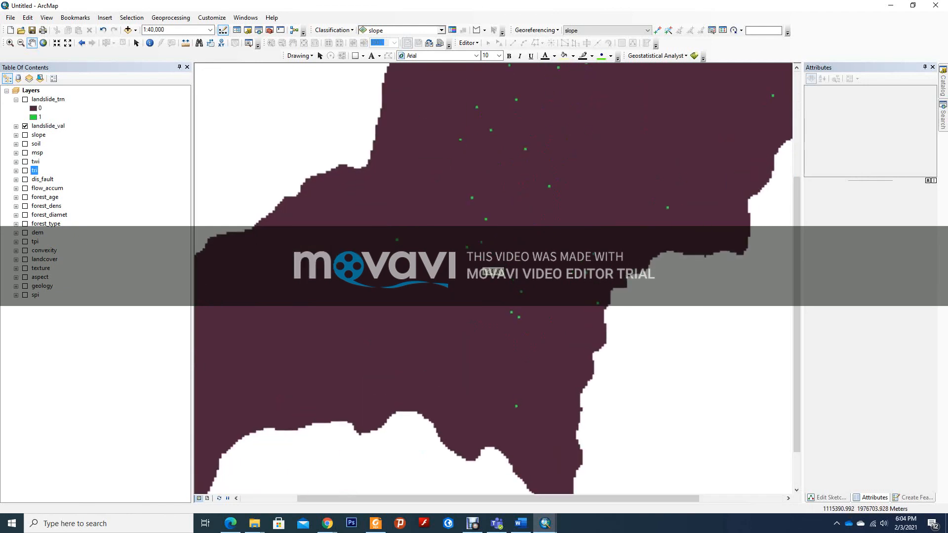
{"action": "scroll", "coordinate": [543, 296], "scroll_direction": "up", "scroll_amount": 2}
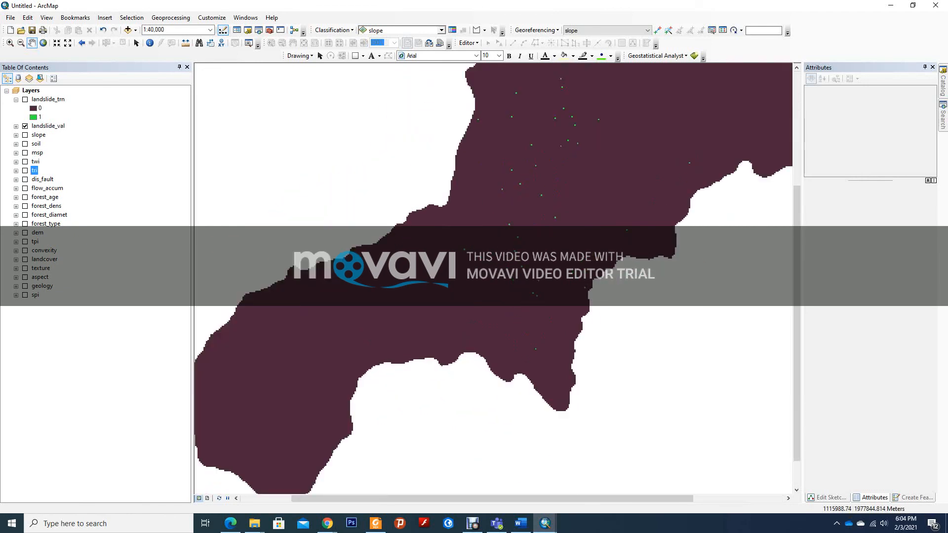
{"action": "left_click_drag", "start_coordinate": [524, 356], "coordinate": [442, 482]}
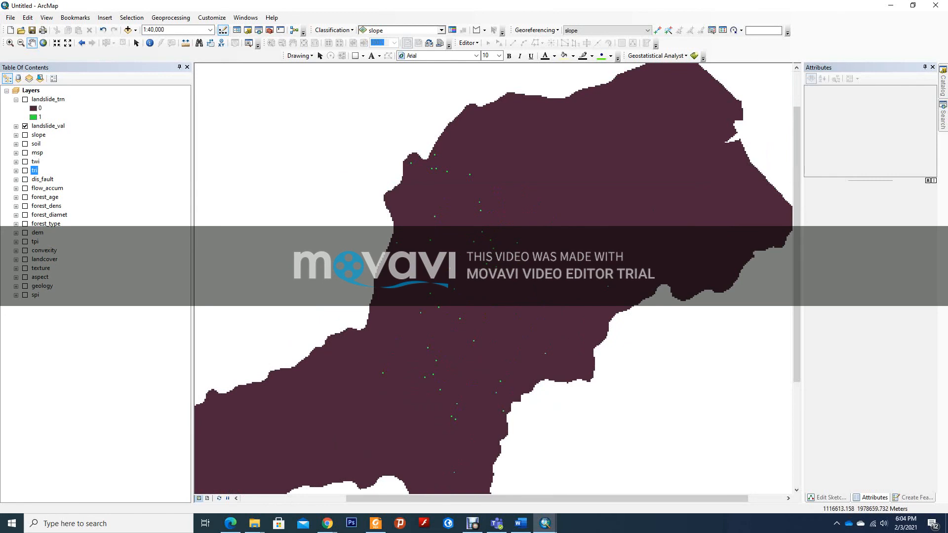
{"action": "scroll", "coordinate": [493, 272], "scroll_direction": "up", "scroll_amount": 2}
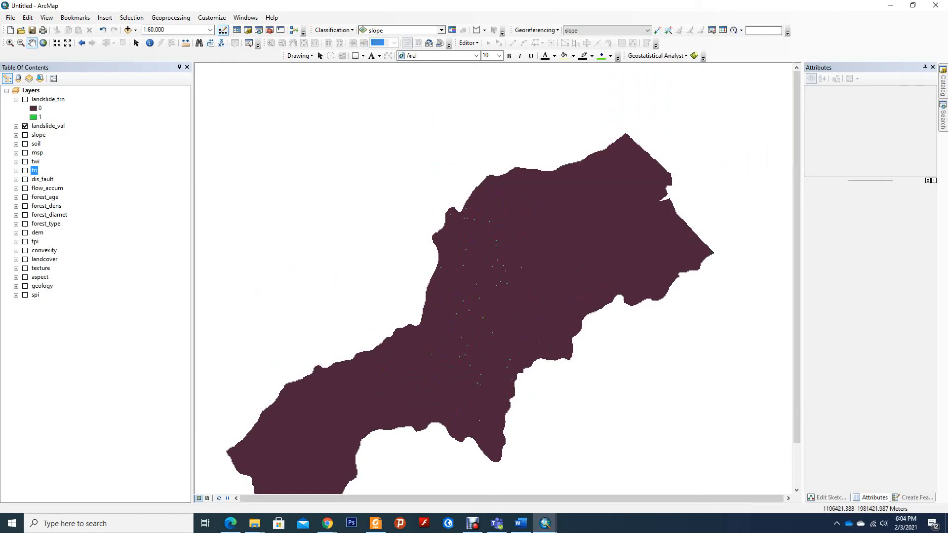
Step: Collapse the landslide_trn legend and display the landslide_trn and landslide_val rasters together
{"action": "left_click", "coordinate": [24, 100]}
{"action": "left_click", "coordinate": [24, 100]}
{"action": "left_click", "coordinate": [15, 99]}
{"action": "left_click", "coordinate": [25, 108]}
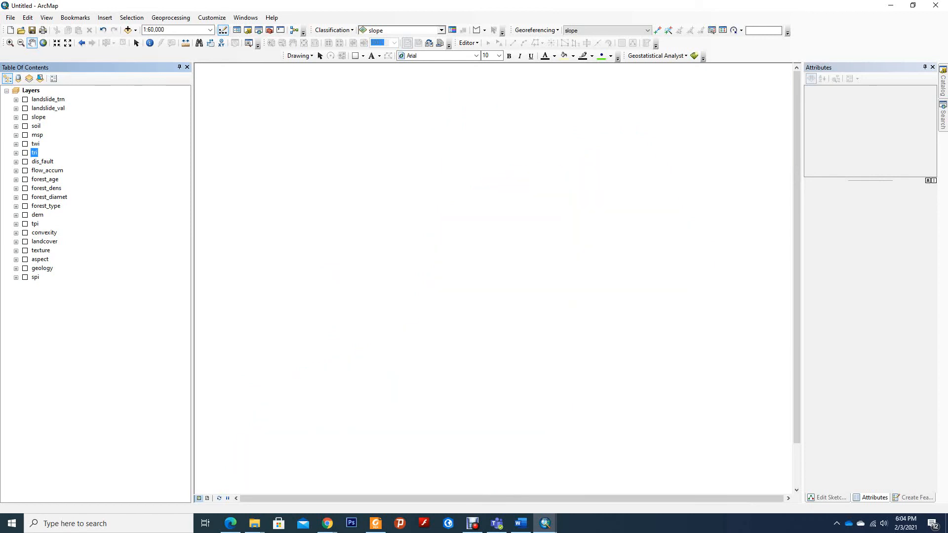
{"action": "left_click", "coordinate": [25, 108]}
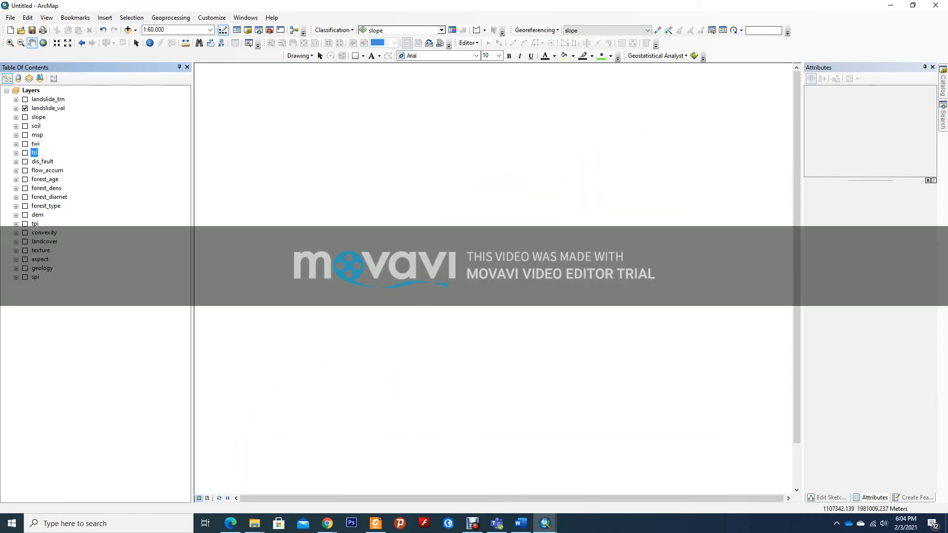
{"action": "left_click", "coordinate": [25, 99]}
{"action": "left_click_drag", "start_coordinate": [493, 296], "coordinate": [552, 235]}
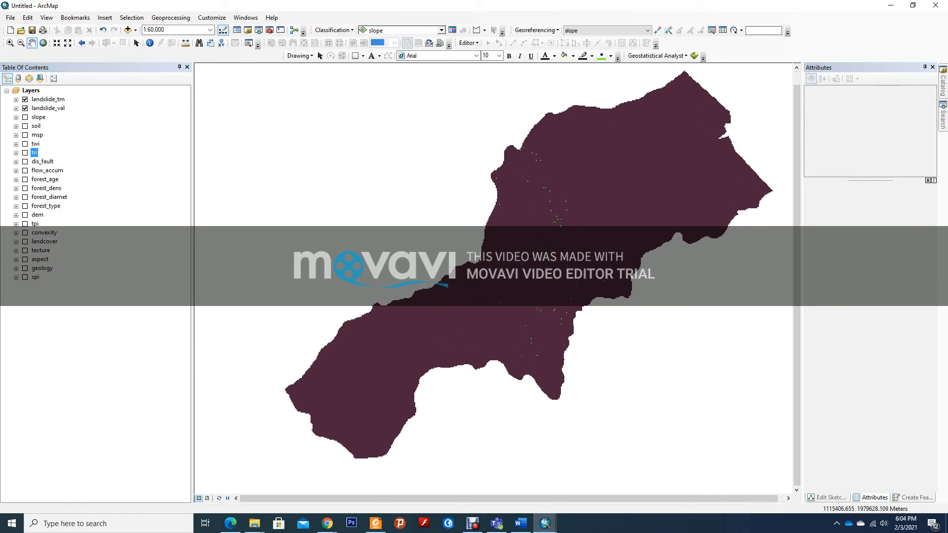
{"action": "left_click", "coordinate": [473, 523]}
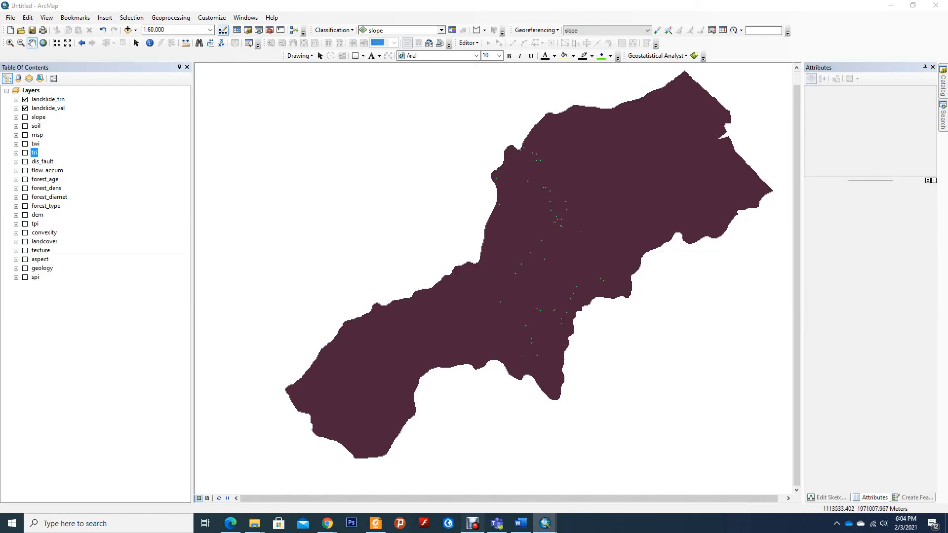